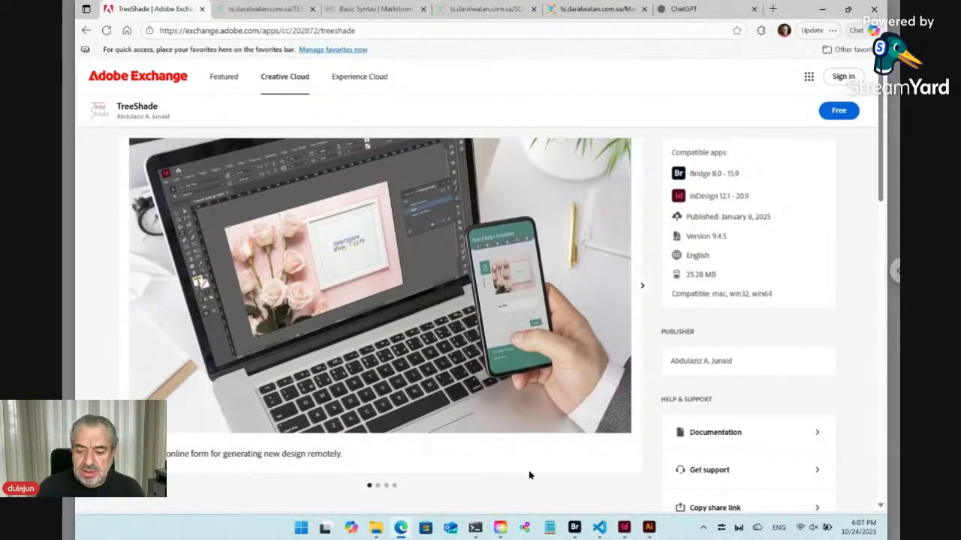
Step: Switch to Adobe Bridge in full view and review the Markdown folder's Pages, Versions, Versions PDFs and Workshop contents
{"action": "left_click", "coordinate": [574, 528]}
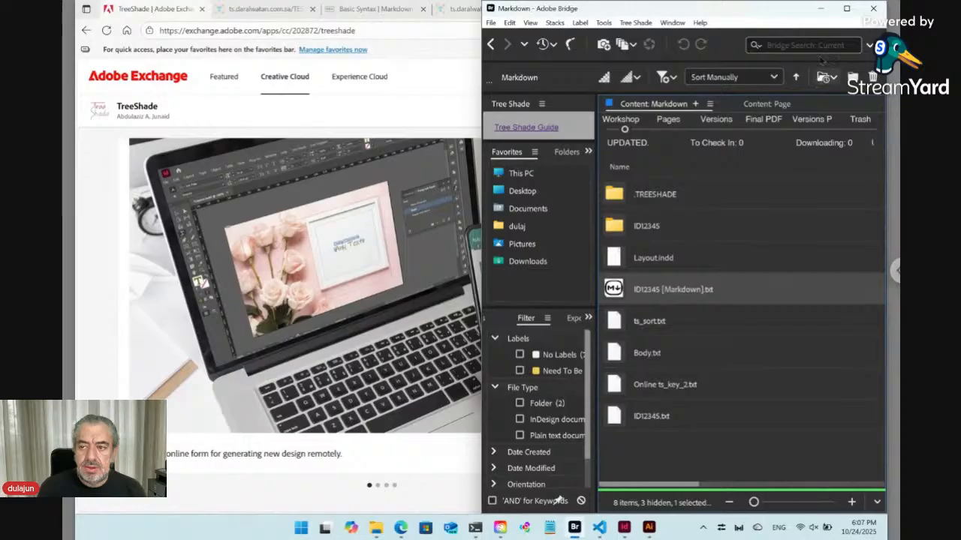
{"action": "left_click", "coordinate": [844, 10]}
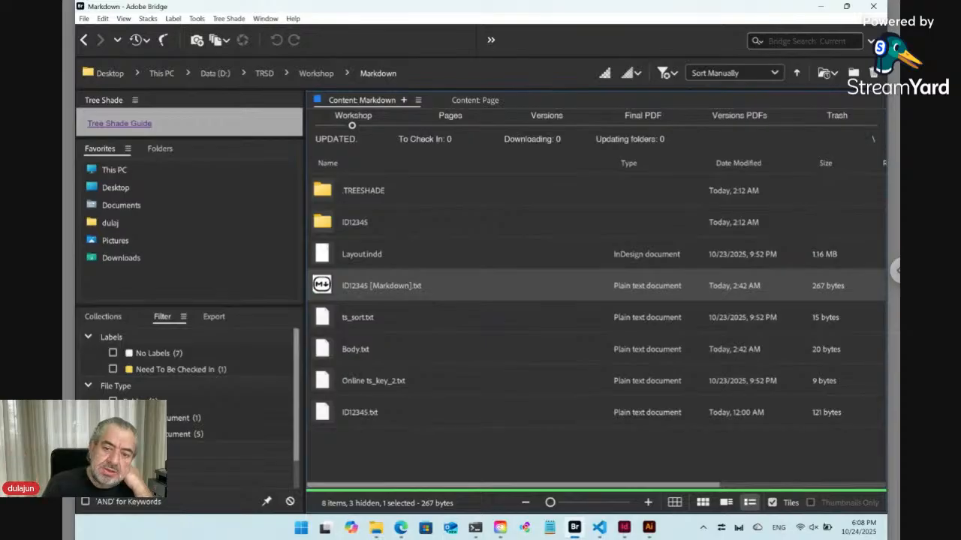
{"action": "left_click", "coordinate": [450, 125]}
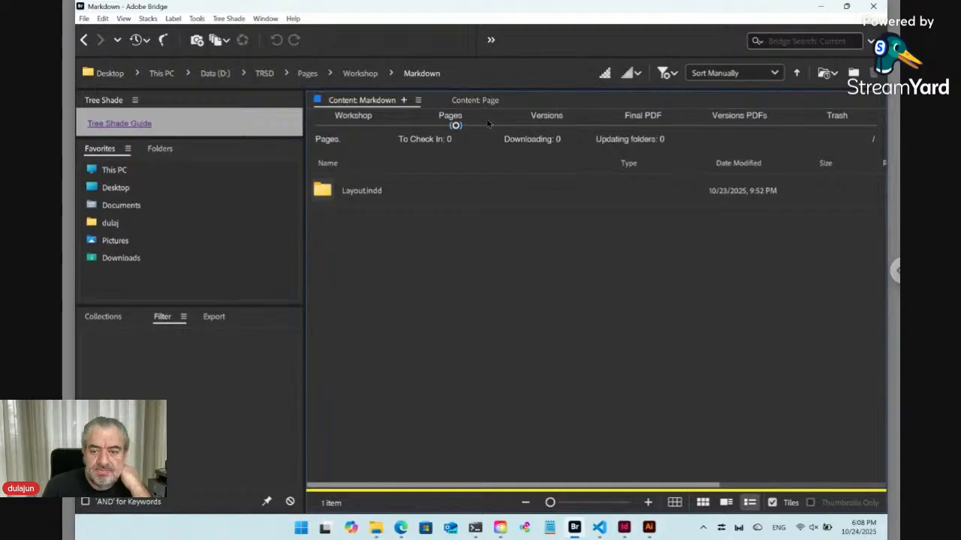
{"action": "left_click", "coordinate": [547, 127]}
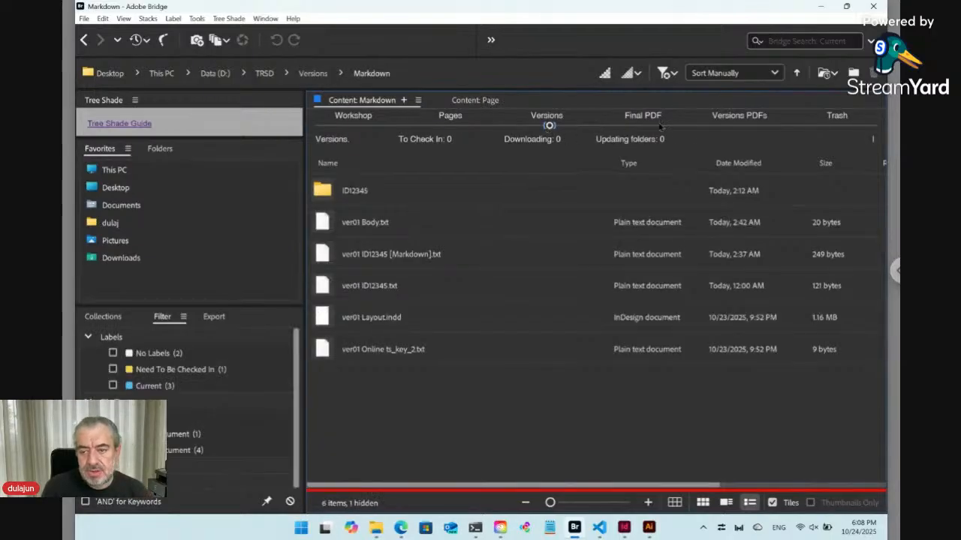
{"action": "left_click", "coordinate": [740, 129]}
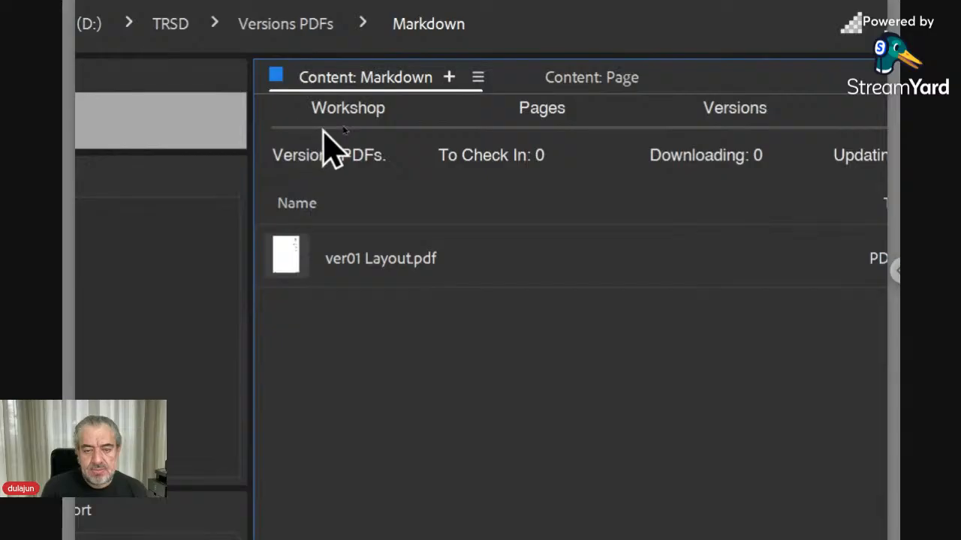
{"action": "left_click", "coordinate": [350, 129]}
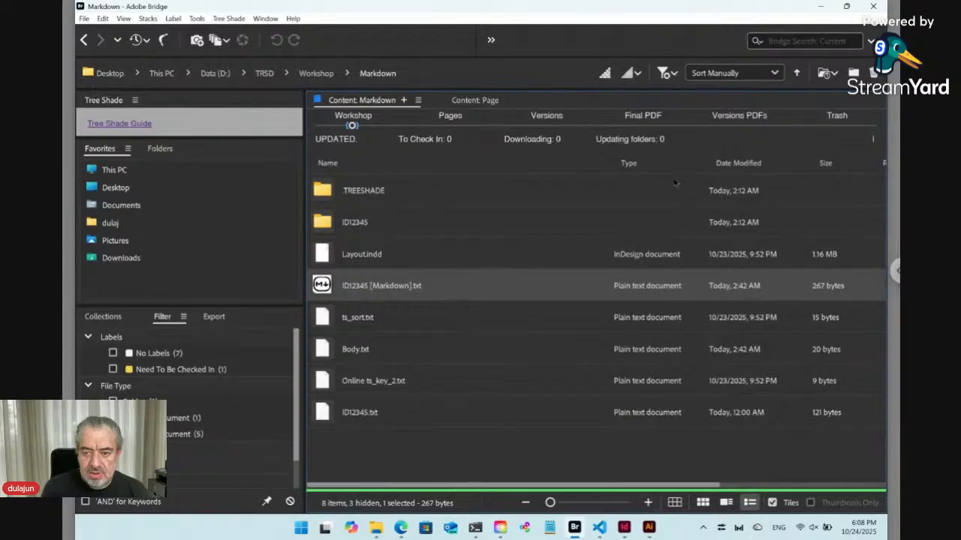
{"action": "left_click", "coordinate": [546, 117]}
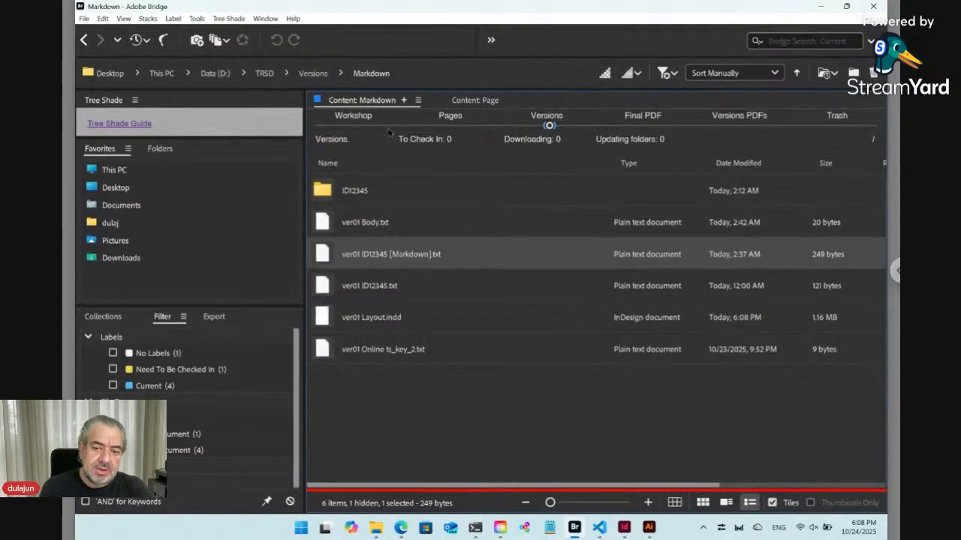
{"action": "left_click", "coordinate": [353, 126]}
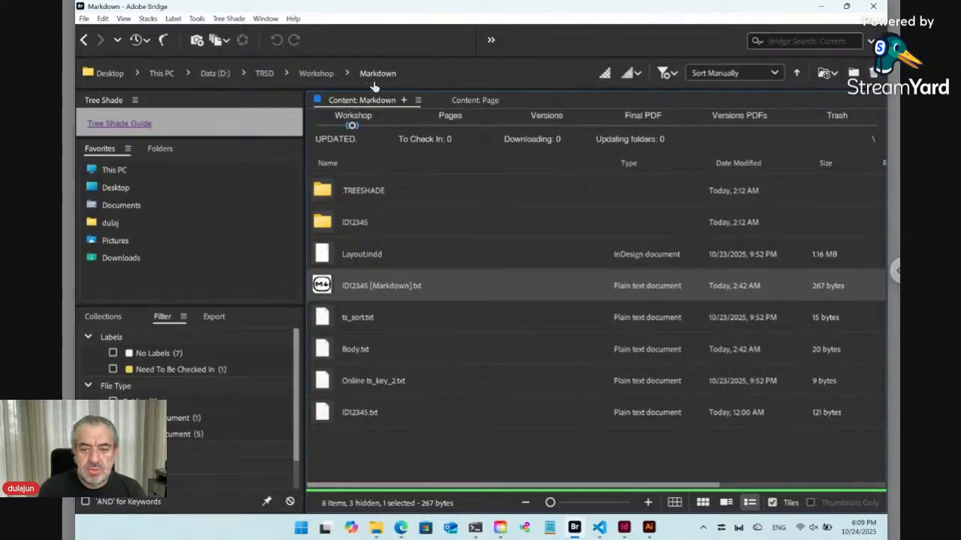
Step: Create a folder named Fri inside the Workshop folder and open it
{"action": "left_click", "coordinate": [318, 75]}
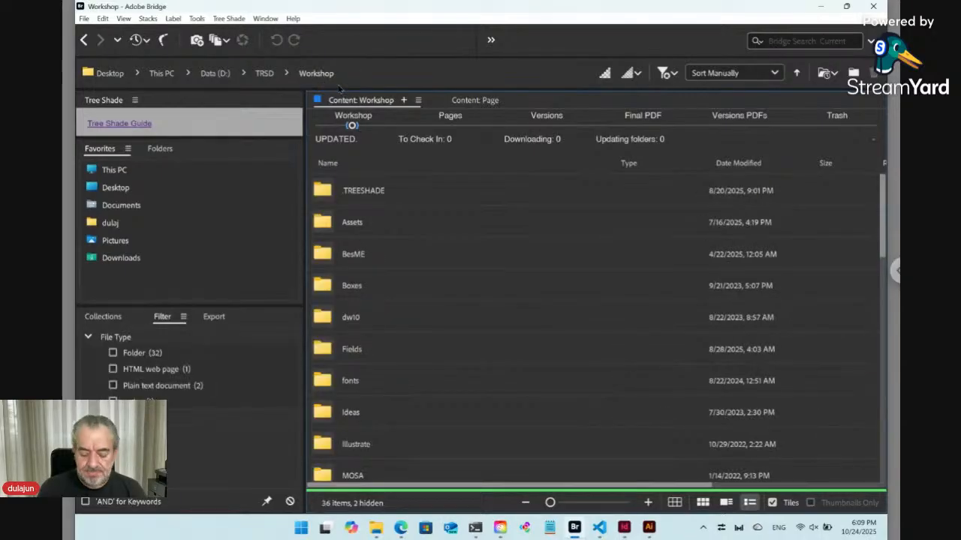
{"action": "left_click", "coordinate": [852, 66]}
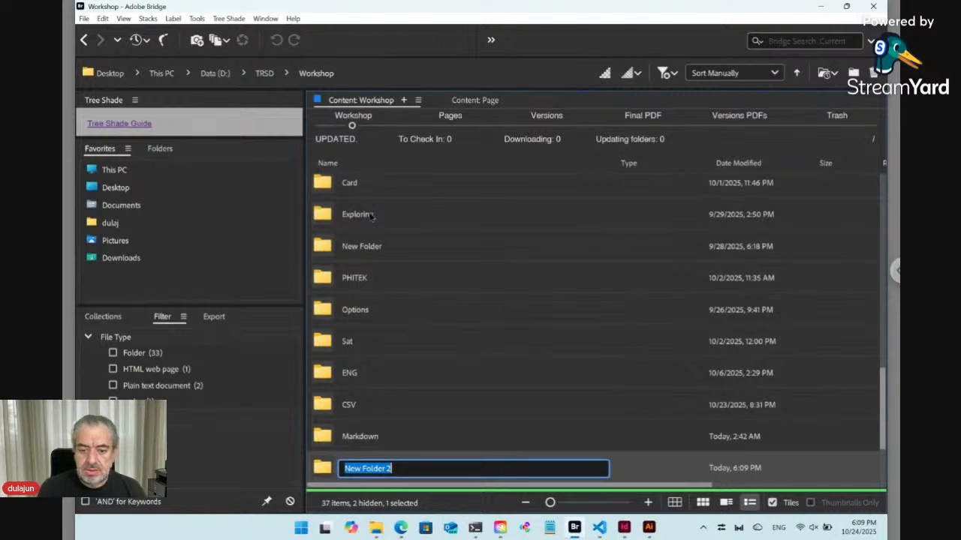
{"action": "scroll", "coordinate": [371, 216], "scroll_direction": "down", "scroll_amount": 2}
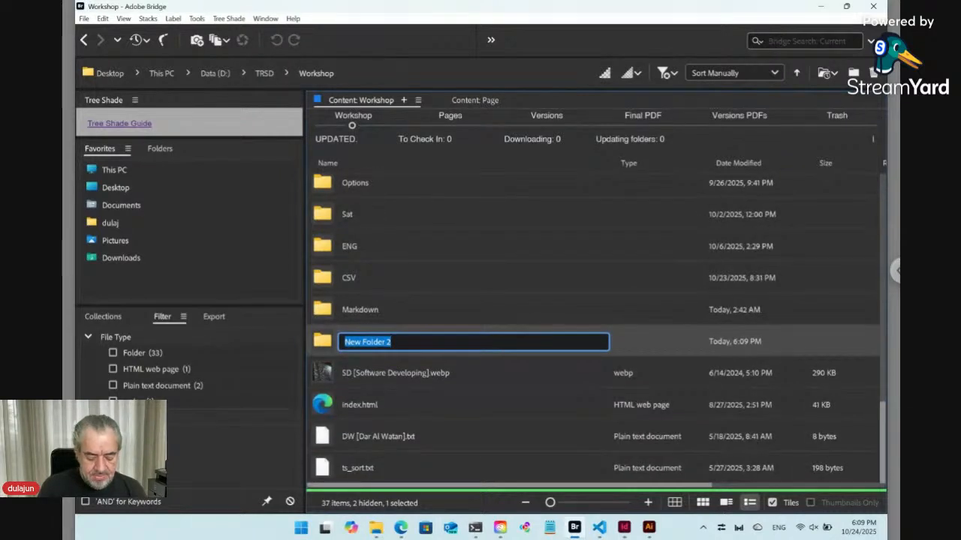
{"action": "type", "text": "Fri"}
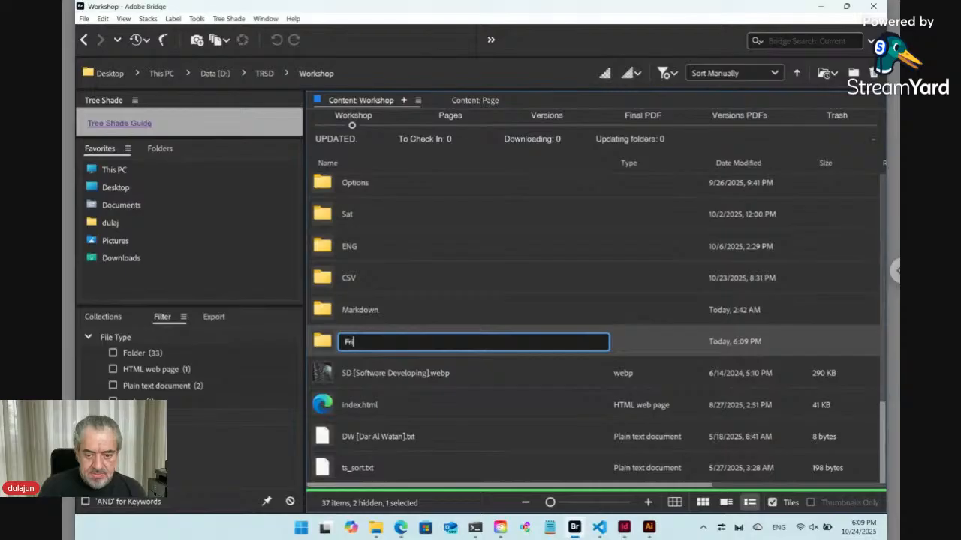
{"action": "key", "text": "Return"}
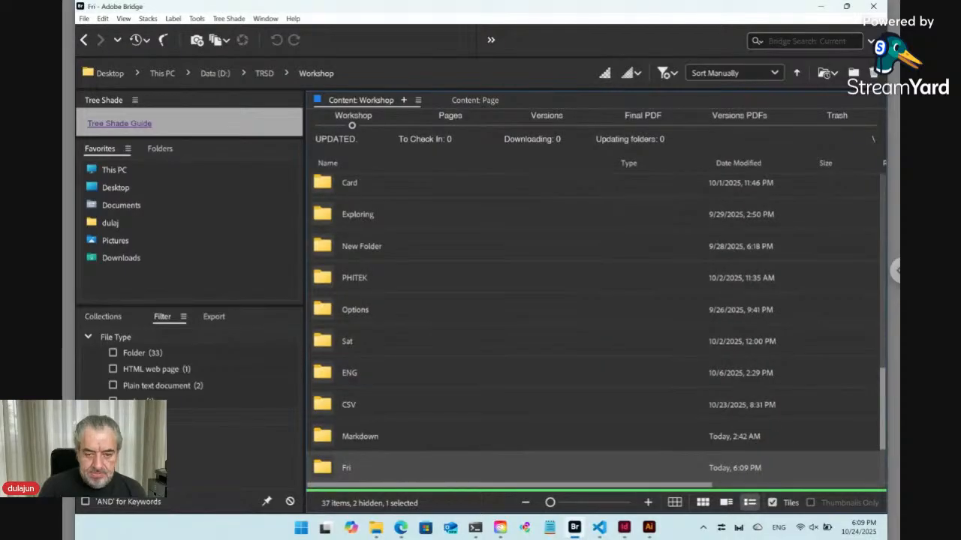
{"action": "key", "text": "Return"}
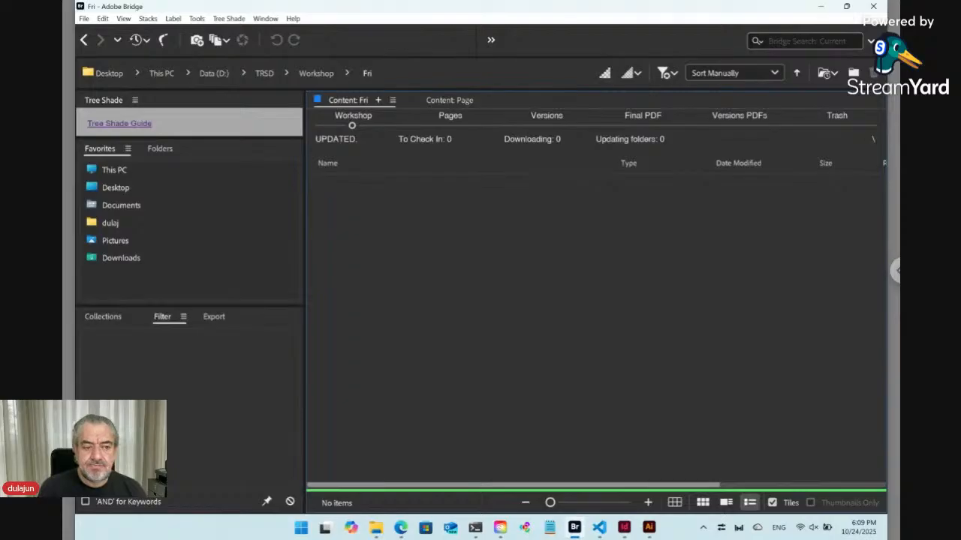
Step: Reveal the folder that stores Tree Shade's templates for new items
{"action": "left_click", "coordinate": [232, 19]}
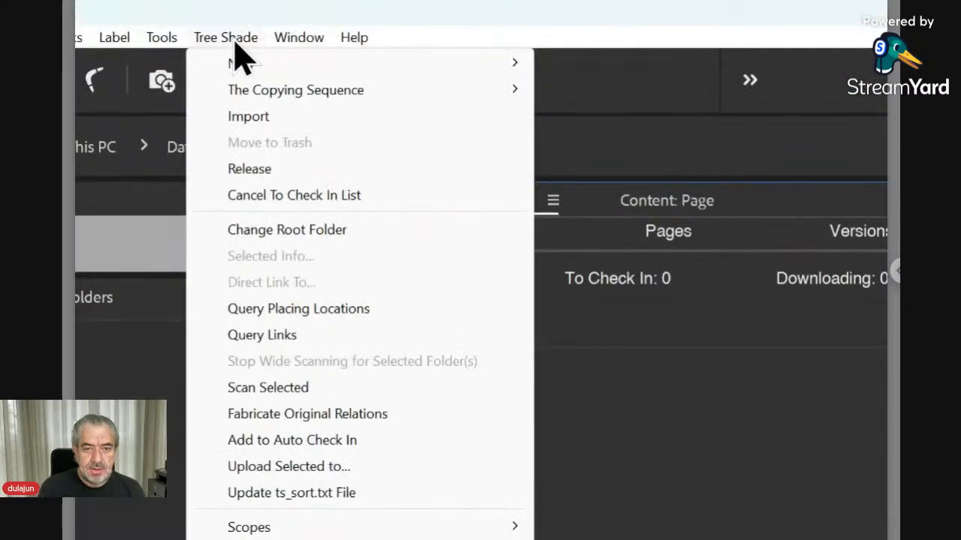
{"action": "mouse_move", "coordinate": [254, 69]}
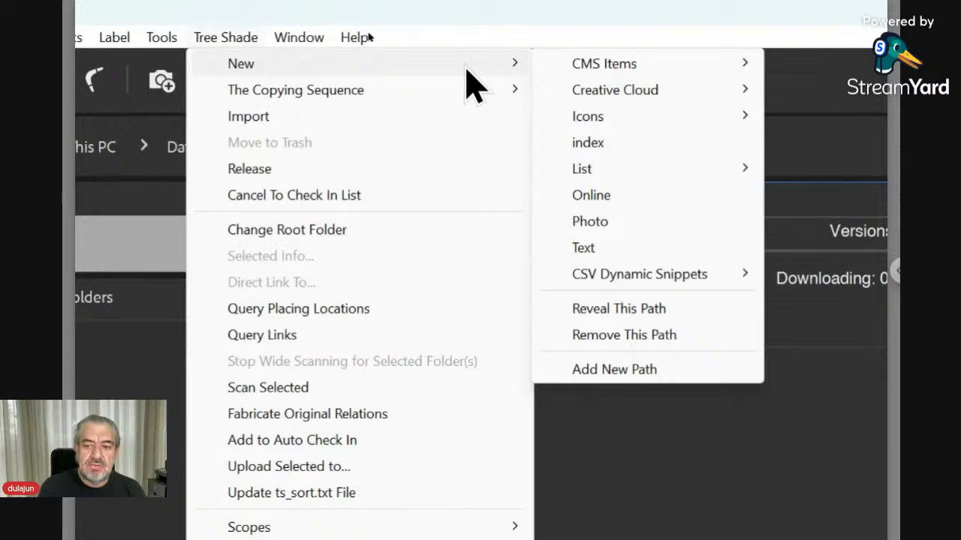
{"action": "mouse_move", "coordinate": [559, 68]}
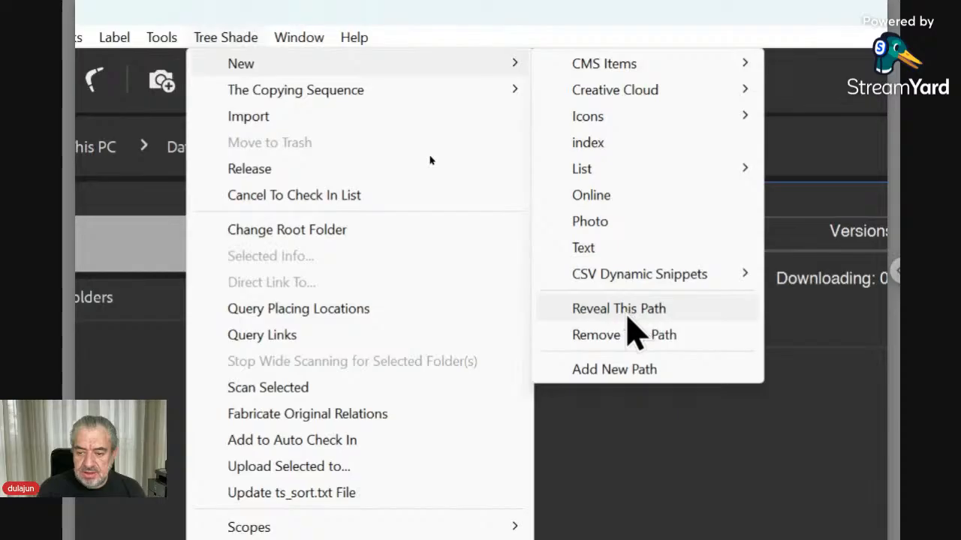
{"action": "left_click", "coordinate": [627, 316]}
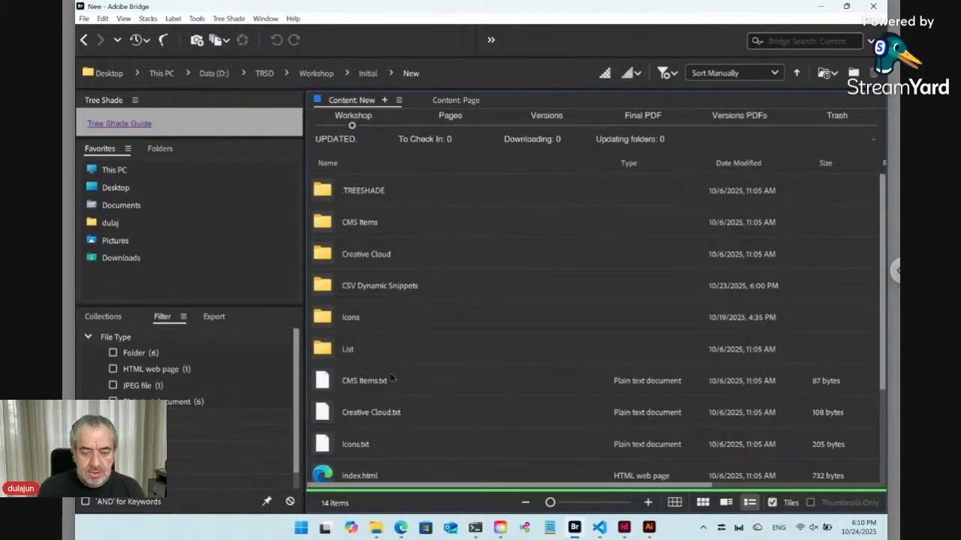
Step: Examine Tree Shade's new-item categories against the template folder, including the CMS Items types and the Page options
{"action": "left_click", "coordinate": [239, 20]}
{"action": "mouse_move", "coordinate": [235, 32]}
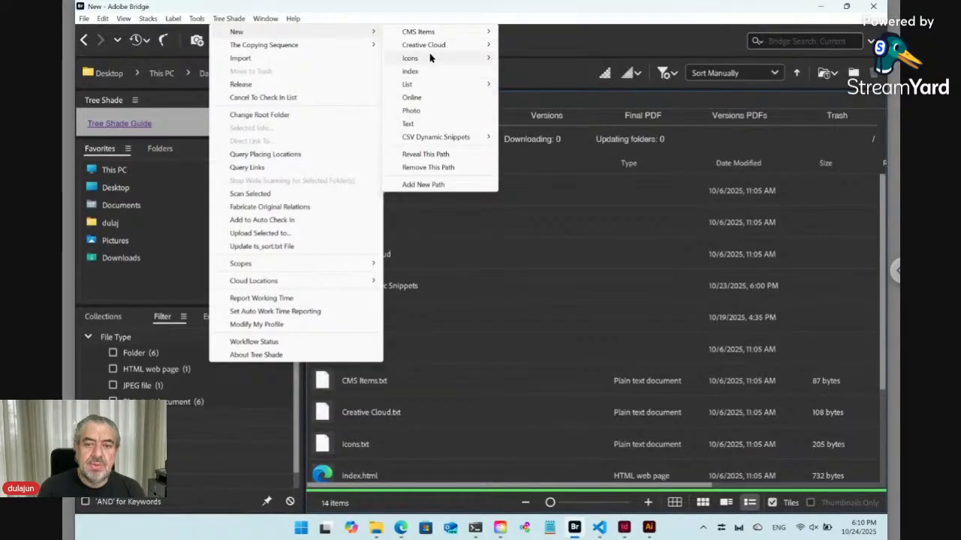
{"action": "mouse_move", "coordinate": [429, 60]}
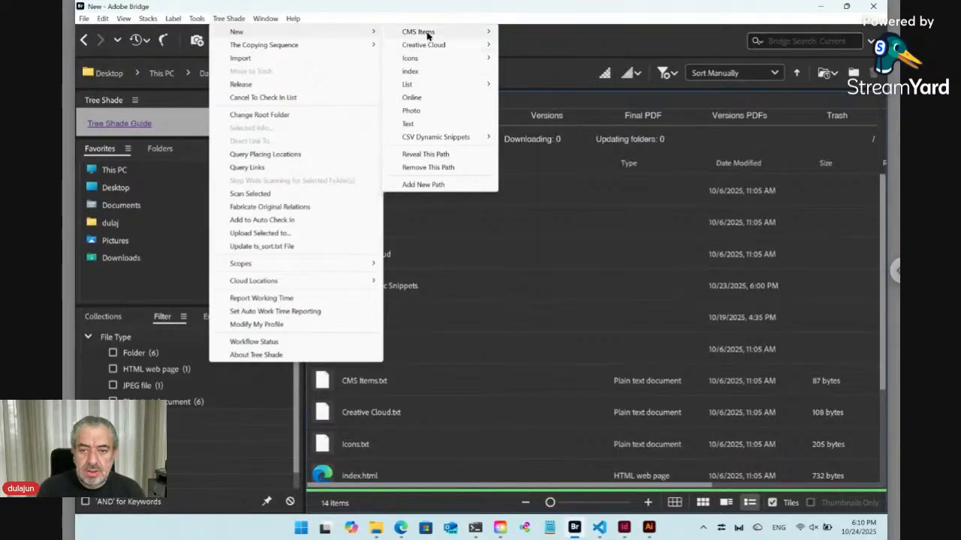
{"action": "mouse_move", "coordinate": [421, 35]}
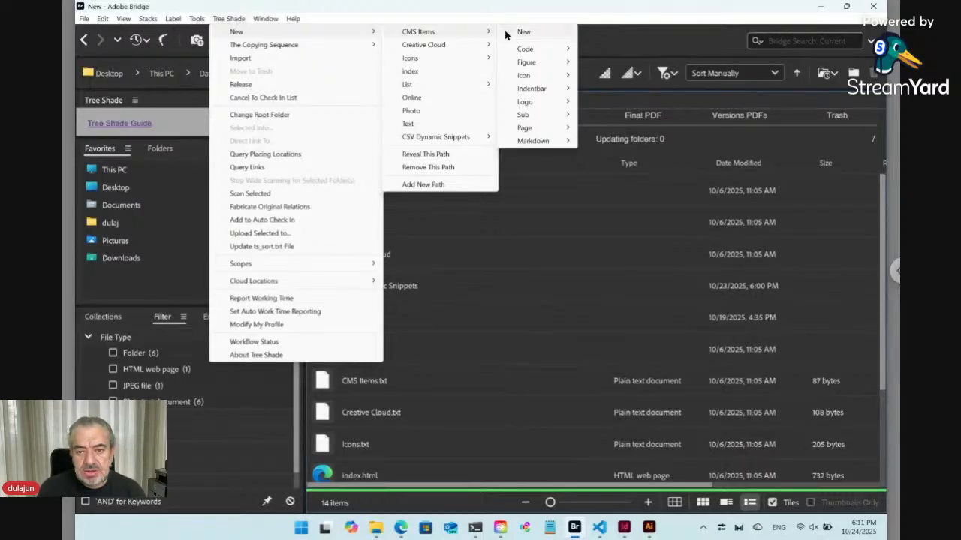
{"action": "mouse_move", "coordinate": [526, 65]}
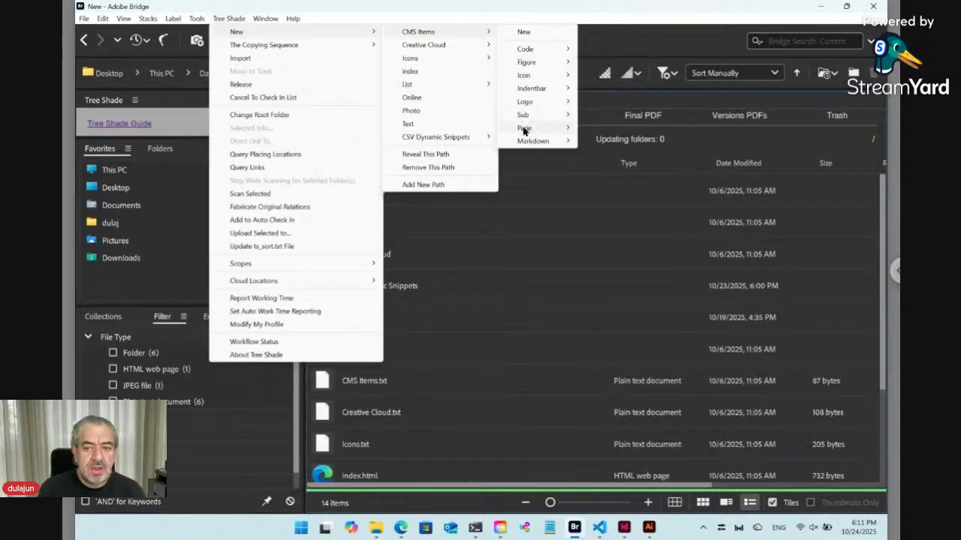
{"action": "mouse_move", "coordinate": [534, 132]}
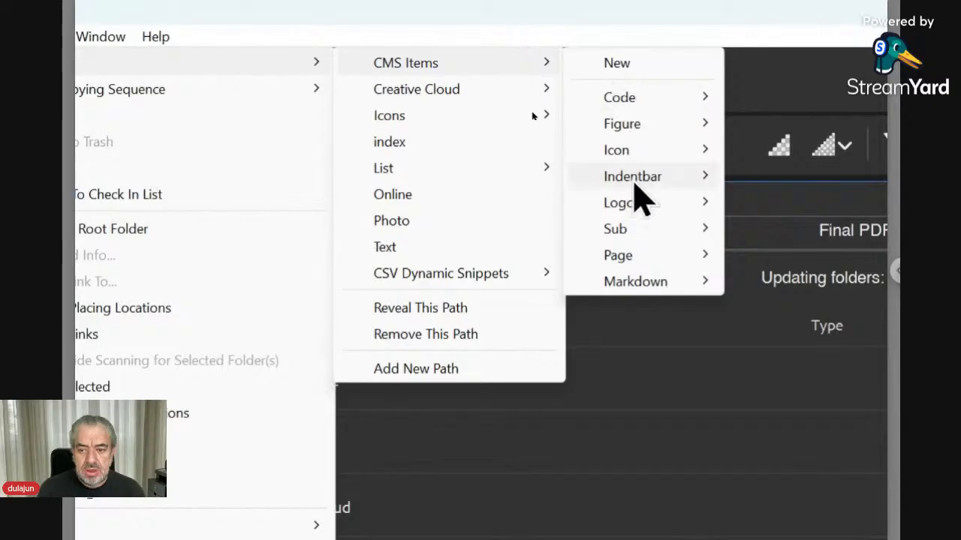
{"action": "mouse_move", "coordinate": [651, 258]}
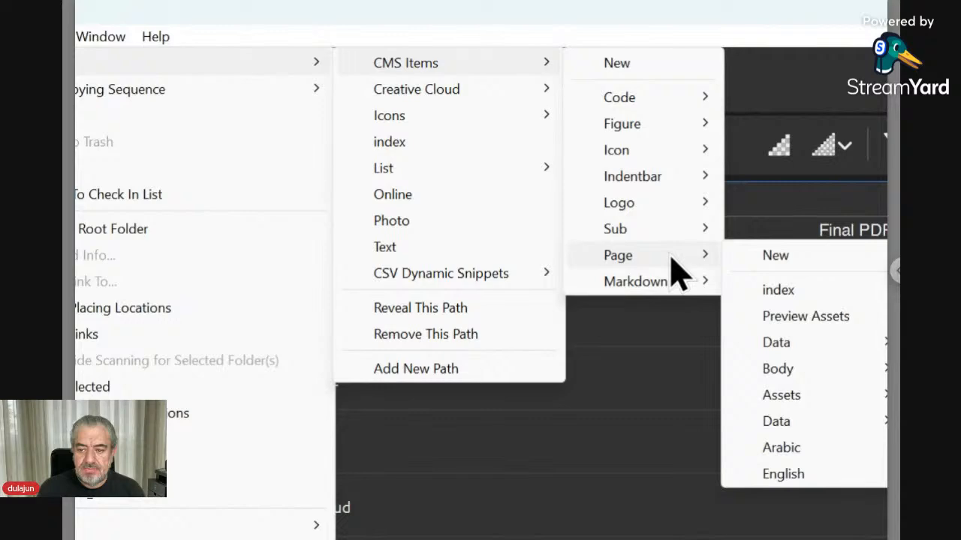
{"action": "key", "text": "Escape"}
{"action": "key", "text": "Escape"}
{"action": "key", "text": "Escape"}
{"action": "key", "text": "Escape"}
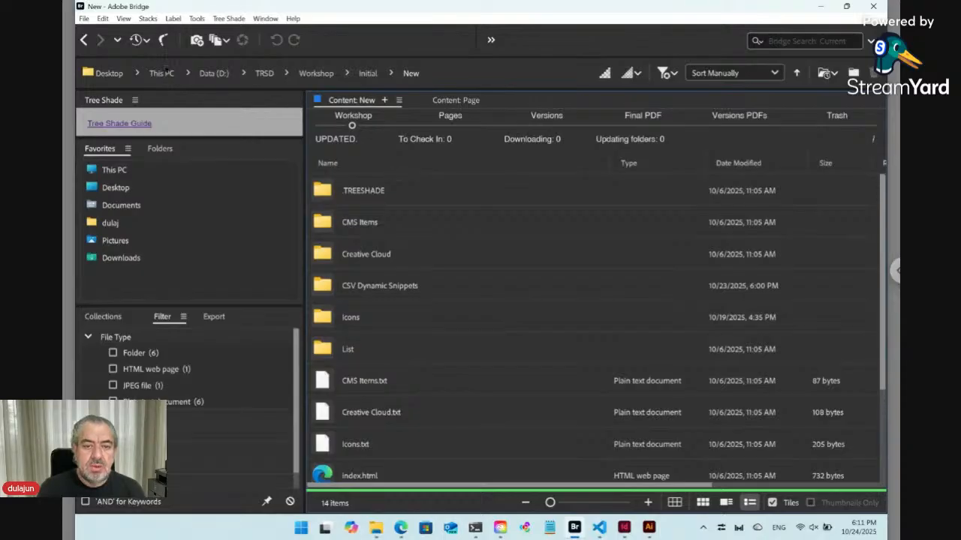
Step: Return to the Fri folder, create a new Tree Shade CMS page item named Markdown there, and bring Bridge back to the front
{"action": "left_click", "coordinate": [84, 39]}
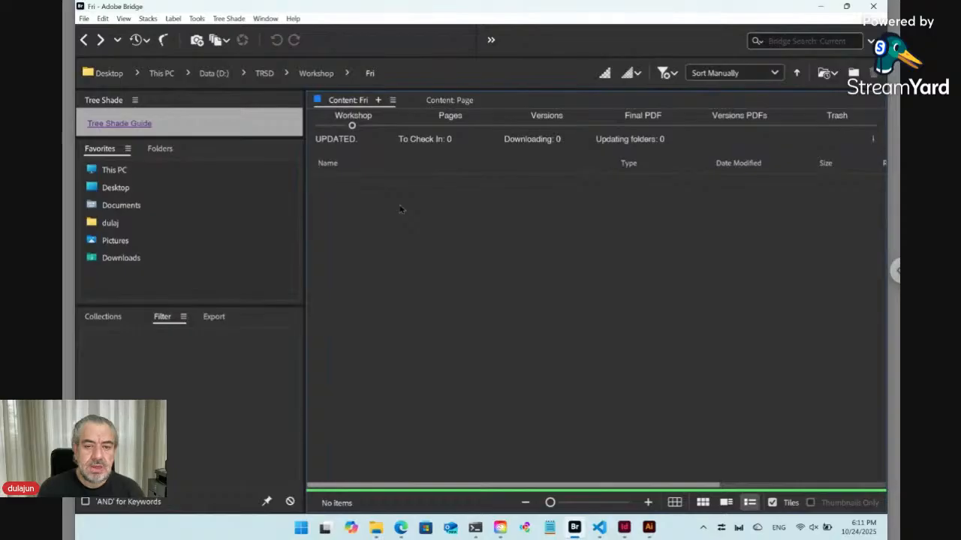
{"action": "left_click", "coordinate": [232, 19]}
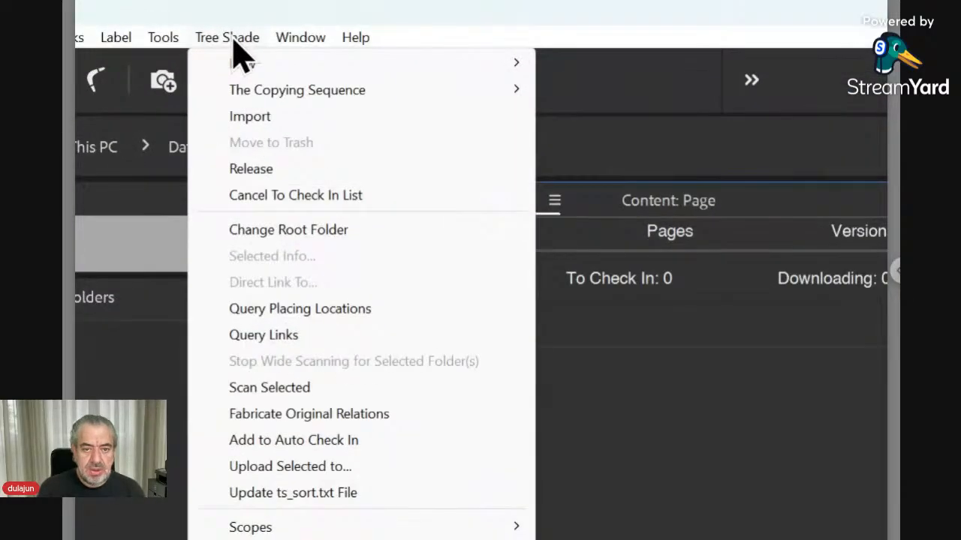
{"action": "mouse_move", "coordinate": [248, 67]}
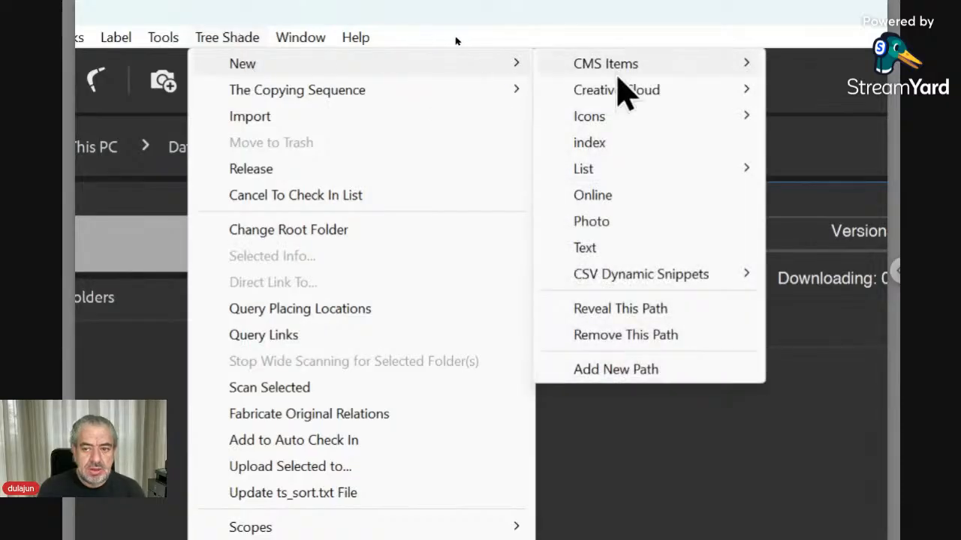
{"action": "mouse_move", "coordinate": [675, 74]}
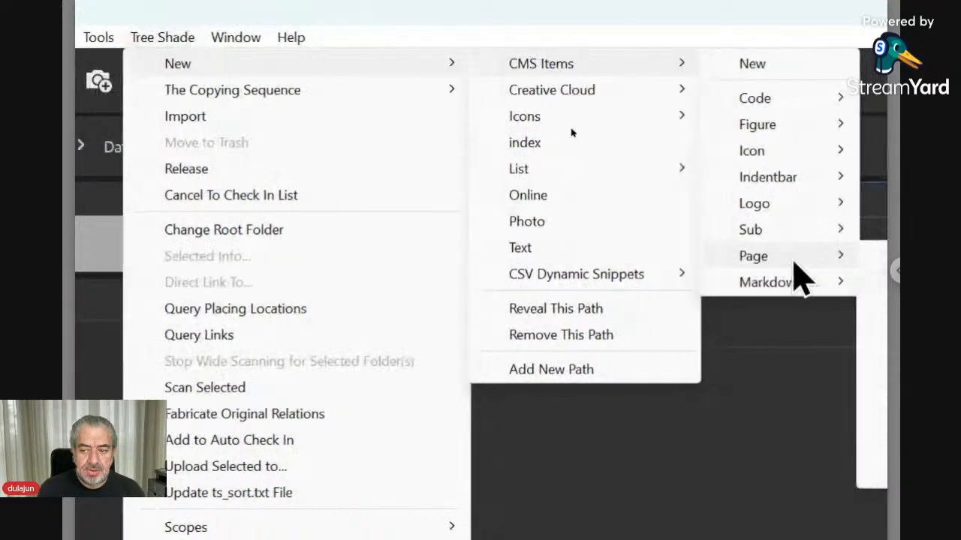
{"action": "mouse_move", "coordinate": [796, 267]}
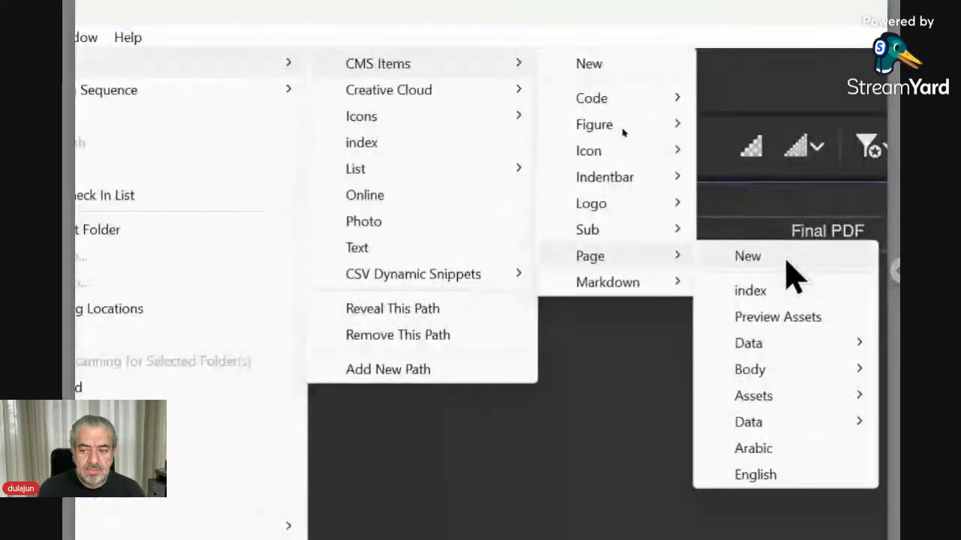
{"action": "left_click", "coordinate": [788, 263]}
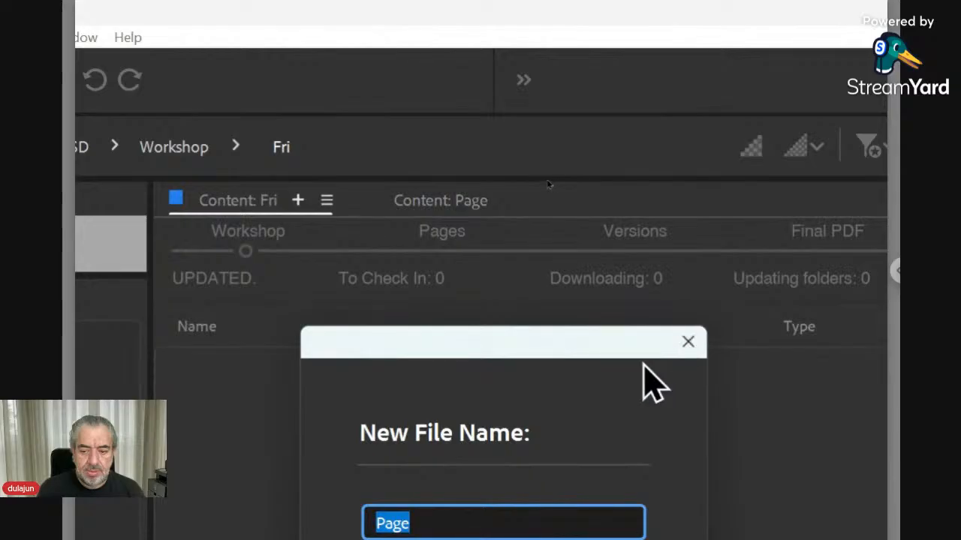
{"action": "left_click_drag", "start_coordinate": [635, 355], "coordinate": [623, 173]}
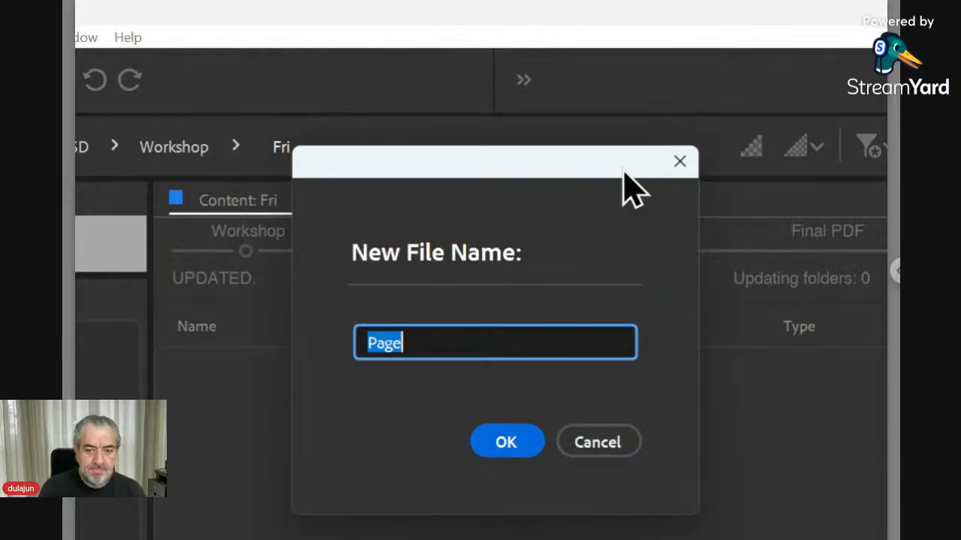
{"action": "type", "text": "Markdown"}
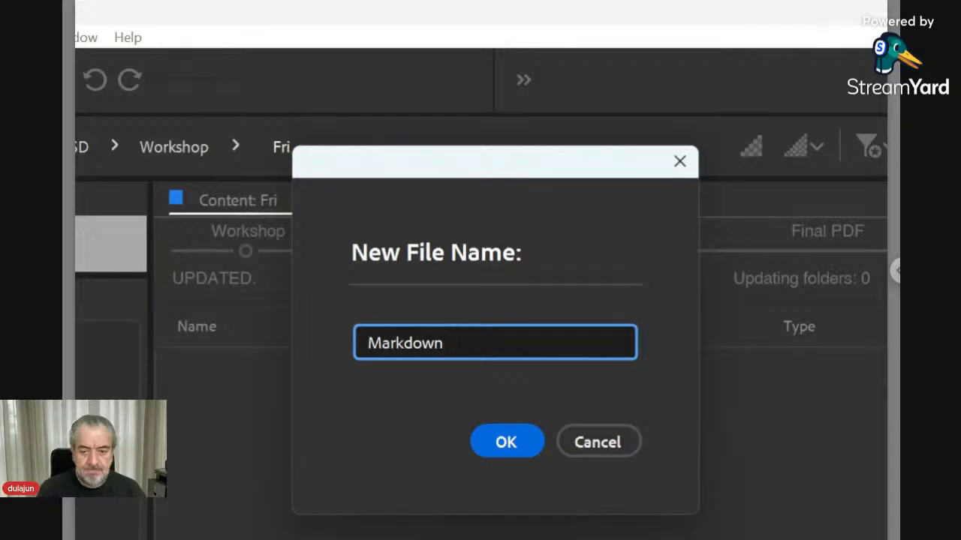
{"action": "left_click", "coordinate": [502, 380]}
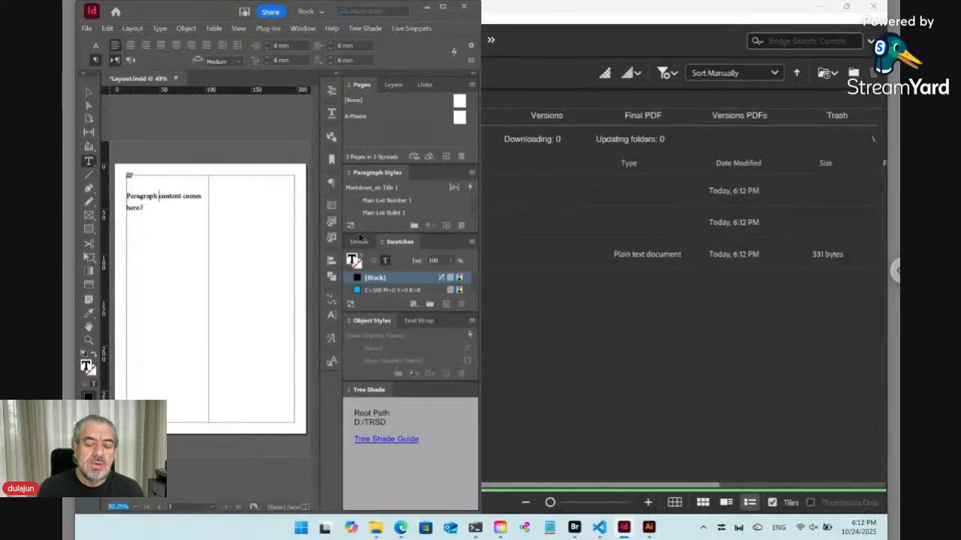
{"action": "left_click", "coordinate": [575, 527]}
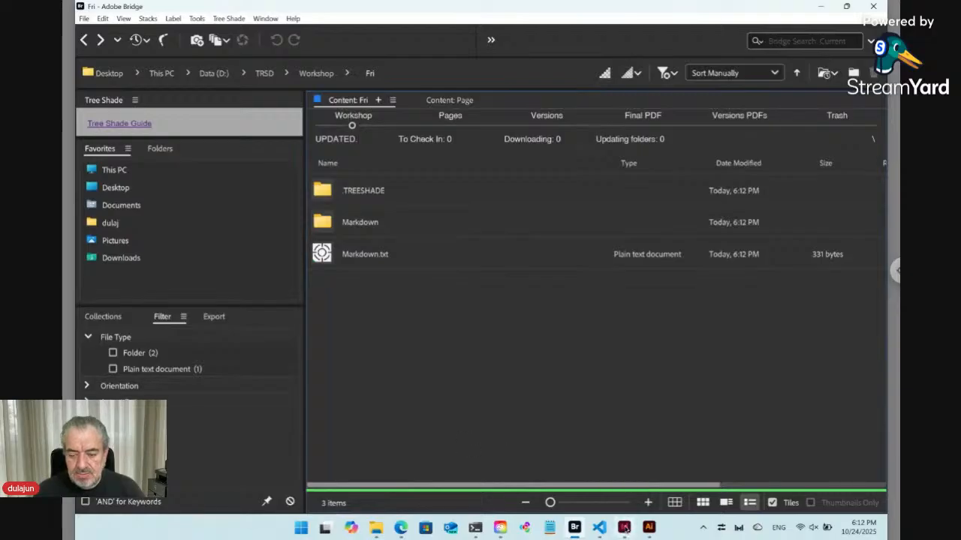
Step: Switch to InDesign, close the Layout.indd document, and return to Bridge
{"action": "mouse_move", "coordinate": [626, 532]}
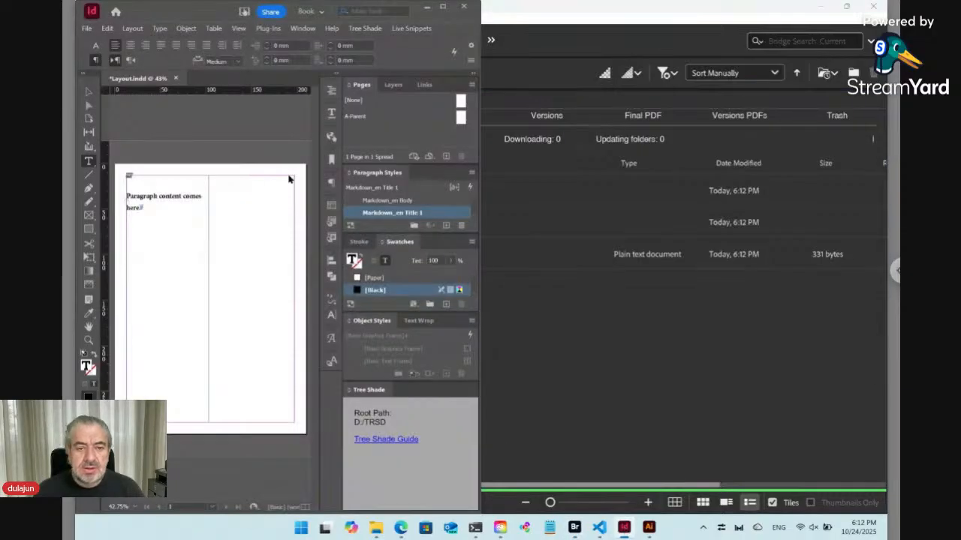
{"action": "left_click", "coordinate": [176, 79]}
{"action": "left_click", "coordinate": [318, 277]}
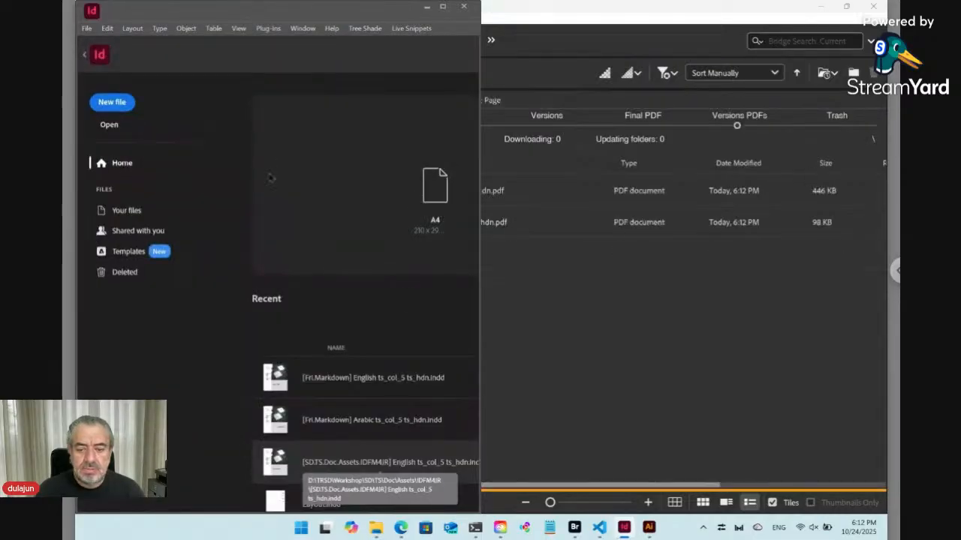
{"action": "left_click", "coordinate": [559, 343]}
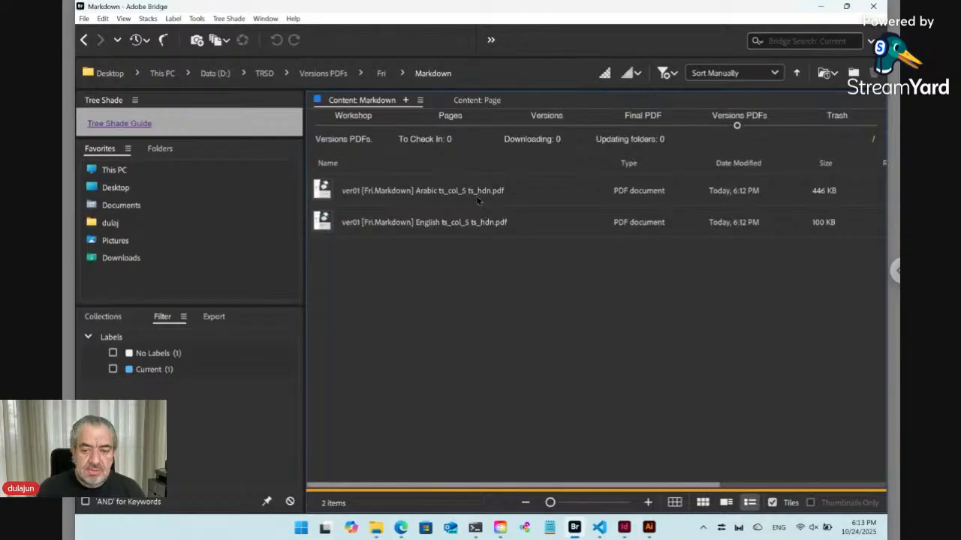
Step: Select the Arabic version PDF and go to the Workshop location of the Markdown folder
{"action": "left_click", "coordinate": [478, 201]}
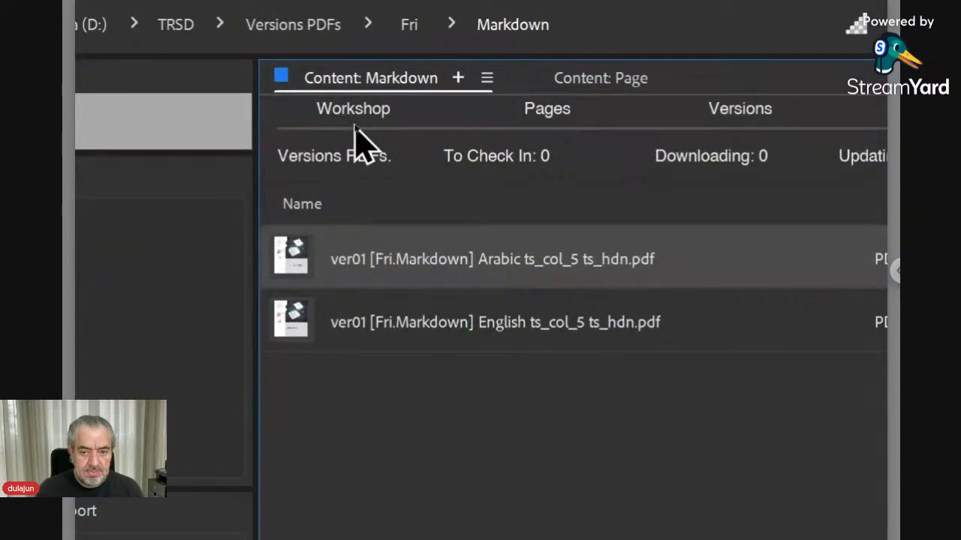
{"action": "left_click", "coordinate": [358, 143]}
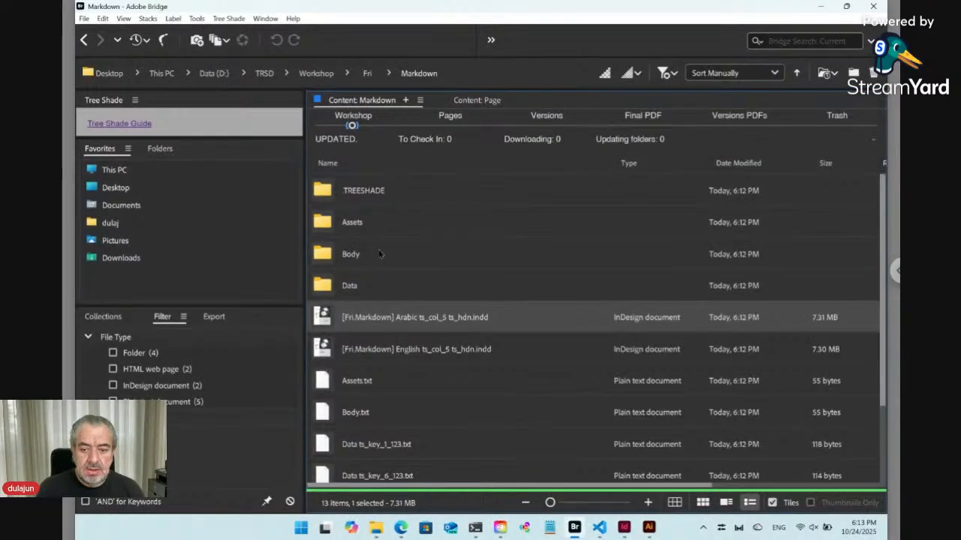
{"action": "scroll", "coordinate": [403, 303], "scroll_direction": "down", "scroll_amount": 3}
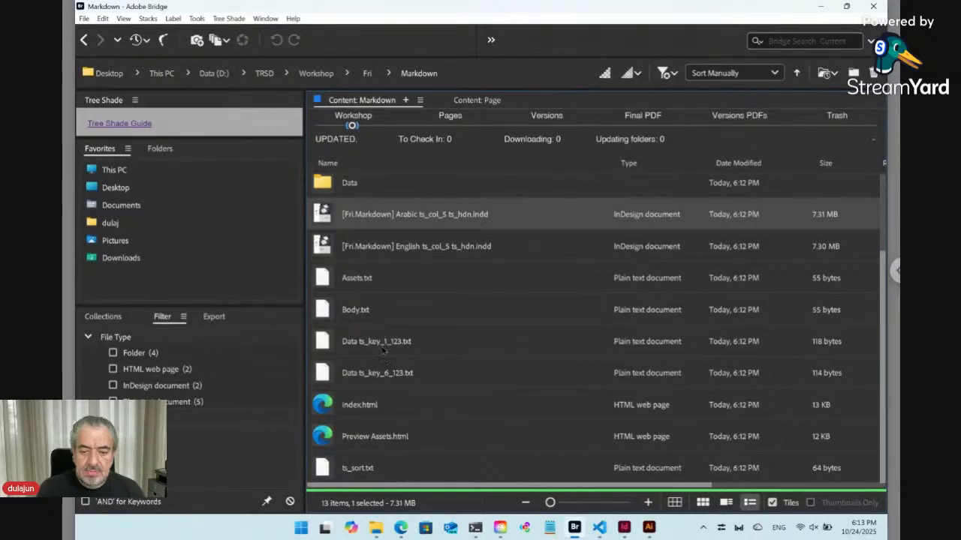
Step: Move the Data ts_key_1 text file to Tree Shade's trash without moving its paired folder
{"action": "left_click", "coordinate": [383, 346]}
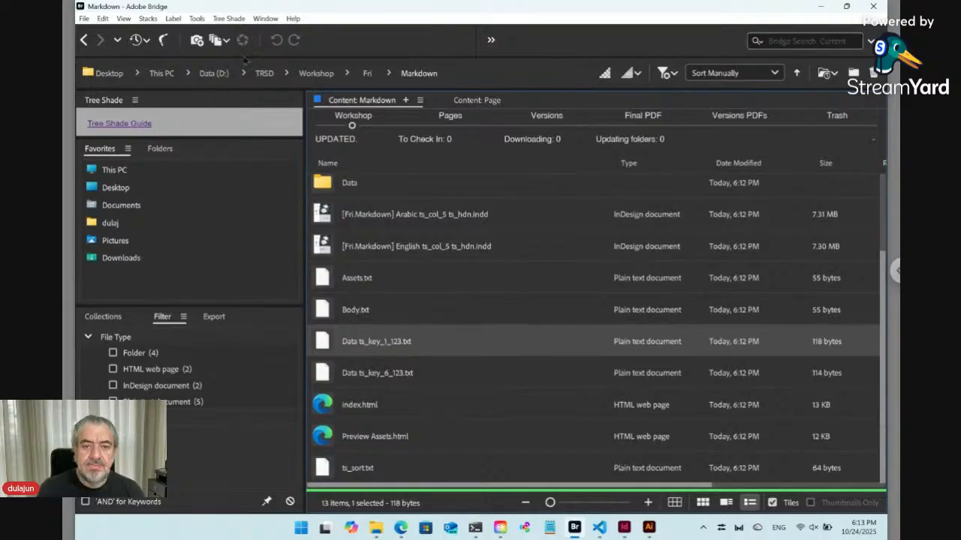
{"action": "left_click", "coordinate": [229, 19]}
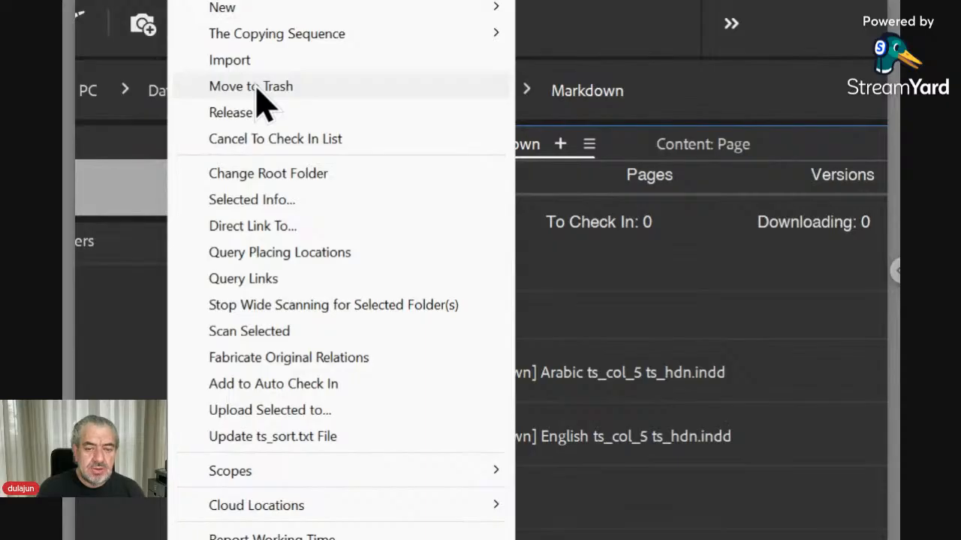
{"action": "left_click", "coordinate": [257, 85]}
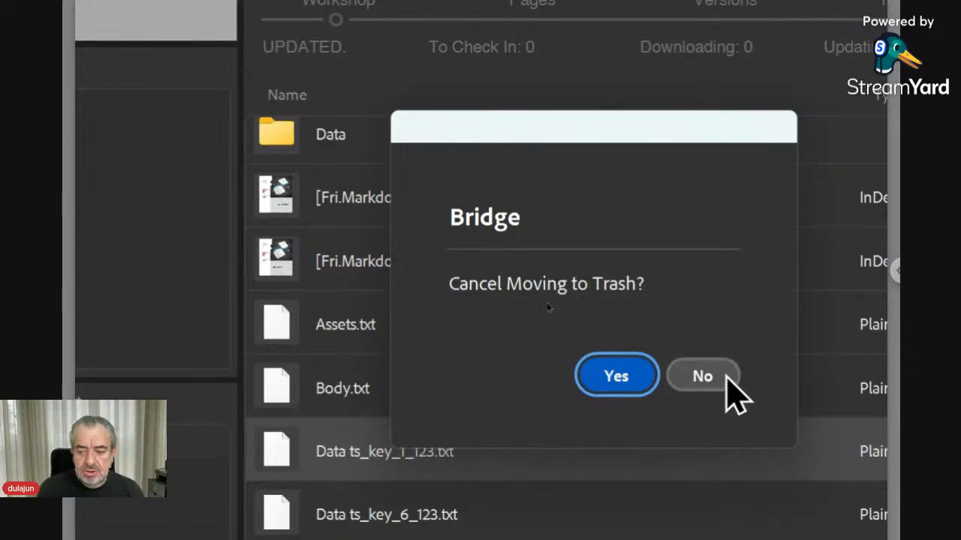
{"action": "left_click", "coordinate": [726, 378]}
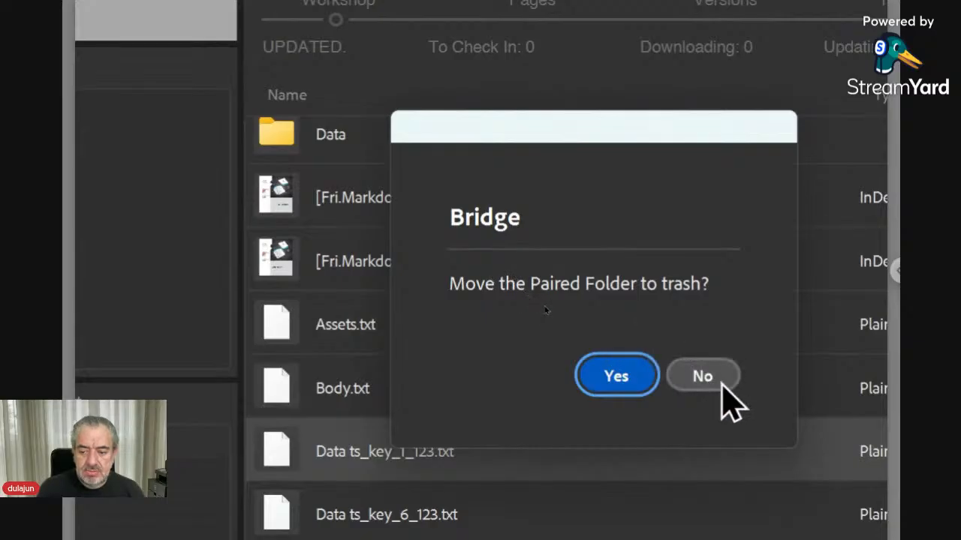
{"action": "left_click", "coordinate": [720, 381]}
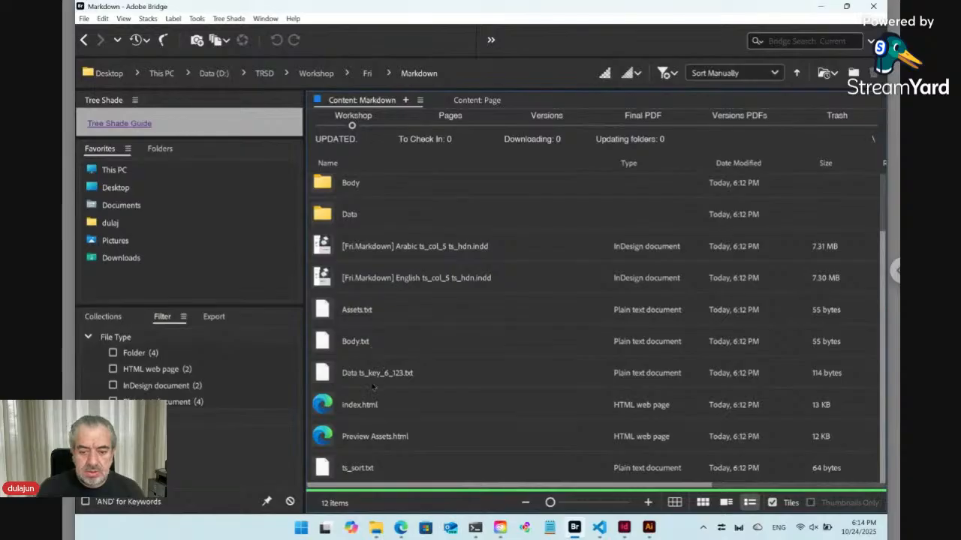
Step: Select the Data ts_key_6 text file and open the Fri/Markdown page's web editor in the browser
{"action": "left_click", "coordinate": [369, 376]}
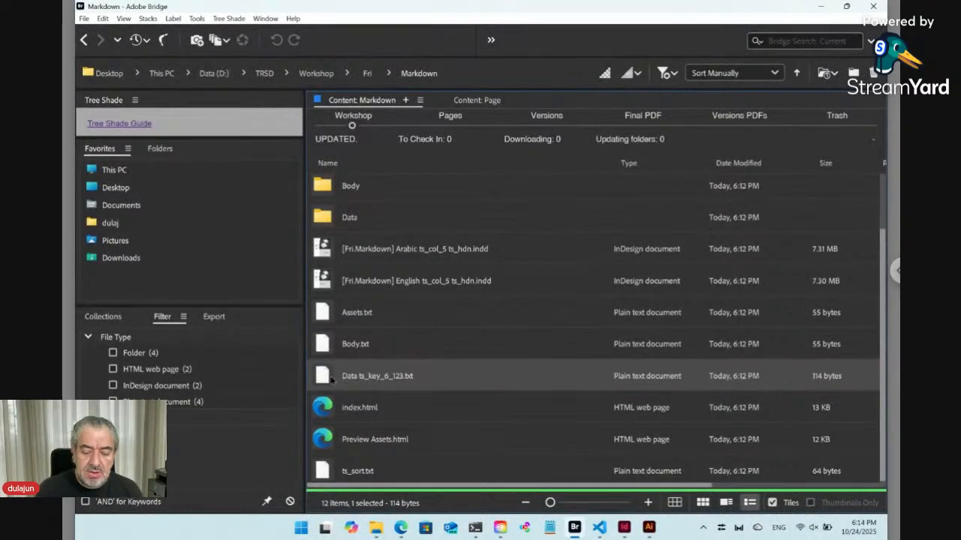
{"action": "double_click", "coordinate": [332, 380]}
{"action": "left_click", "coordinate": [484, 304]}
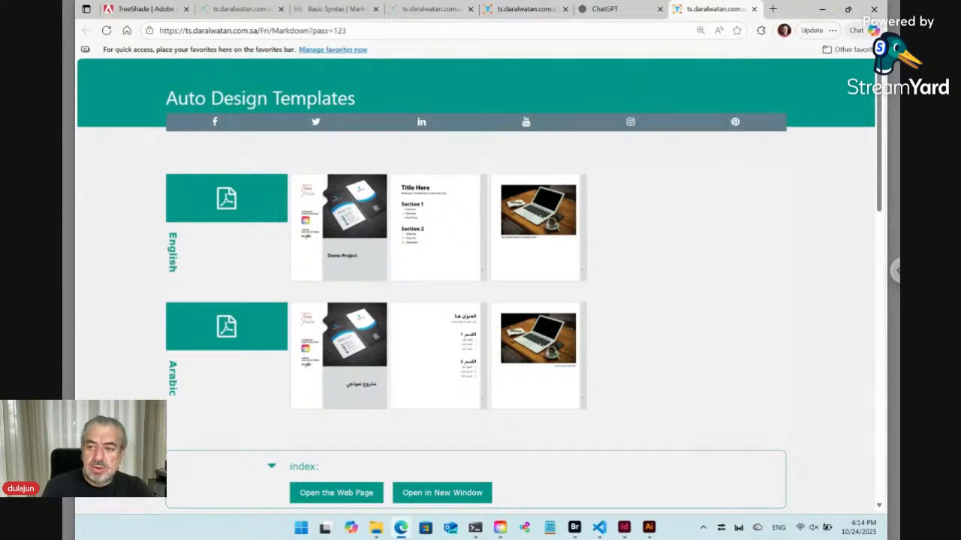
Step: Open the index web page beside the editor and look through its title, sections and figures
{"action": "scroll", "coordinate": [415, 308], "scroll_direction": "down", "scroll_amount": 2}
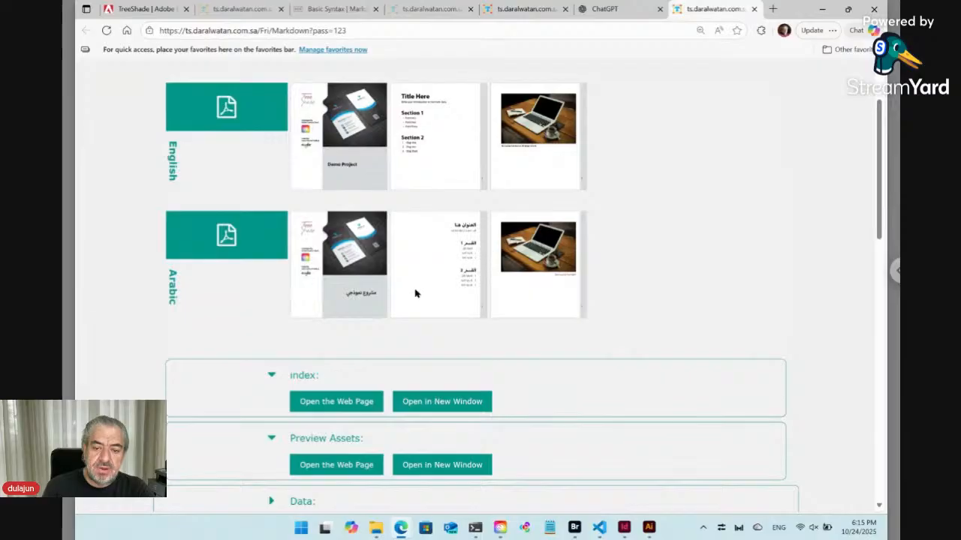
{"action": "left_click", "coordinate": [353, 404]}
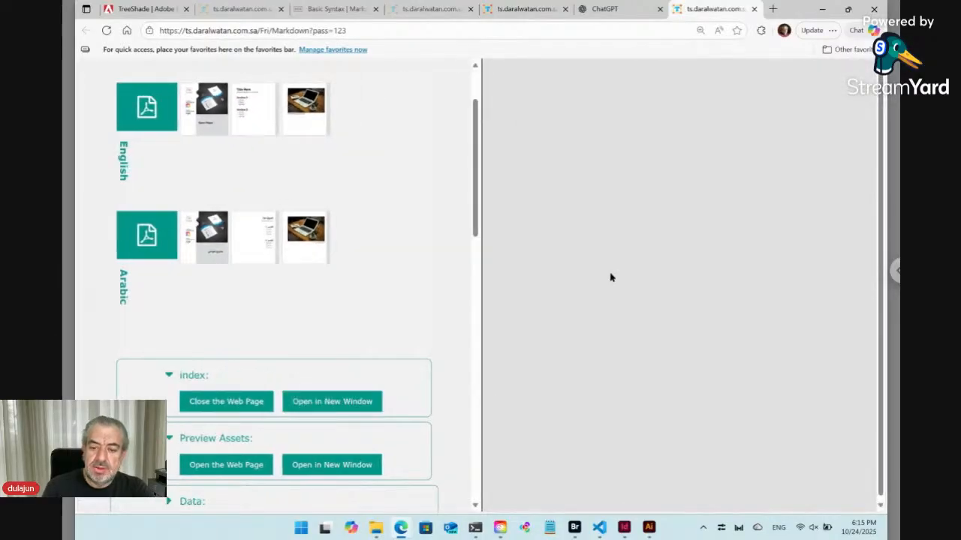
{"action": "scroll", "coordinate": [676, 285], "scroll_direction": "down", "scroll_amount": 6}
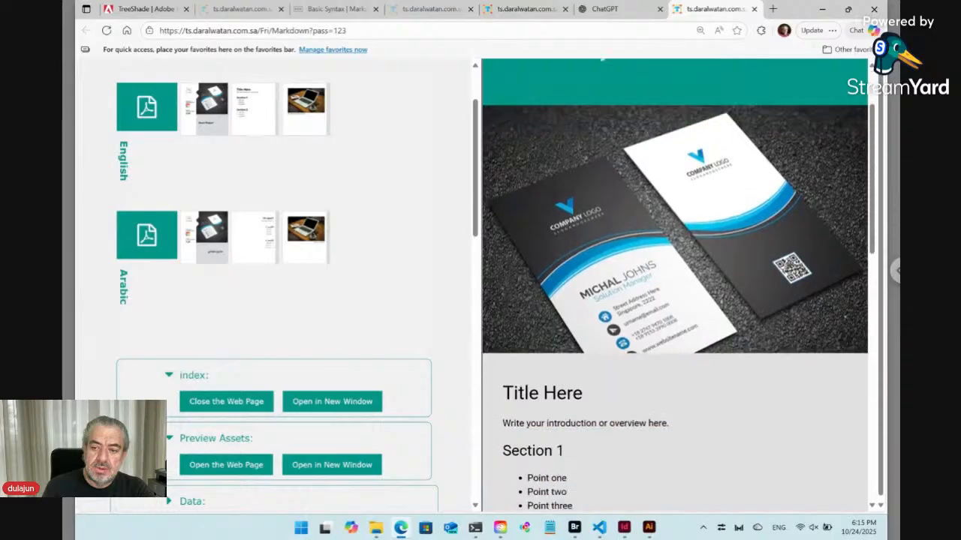
{"action": "scroll", "coordinate": [574, 306], "scroll_direction": "down", "scroll_amount": 2}
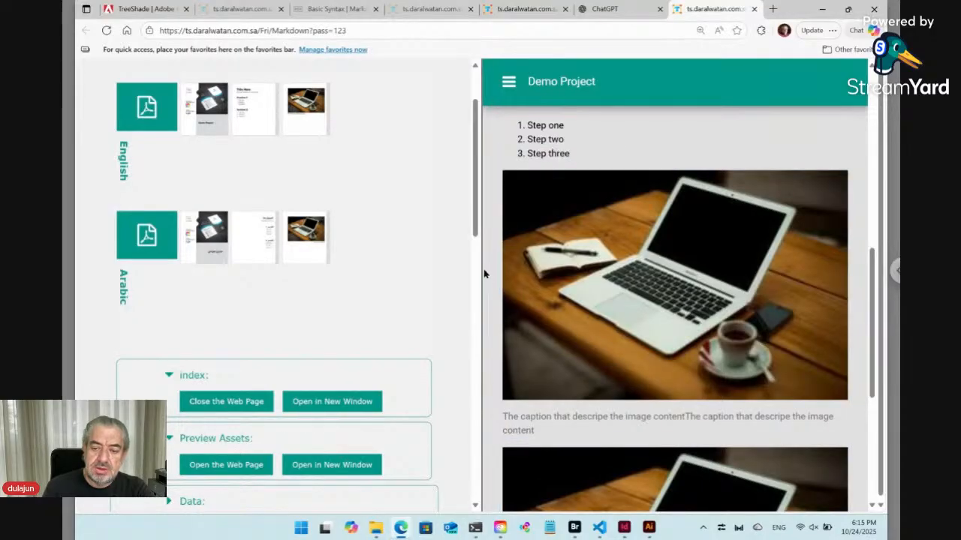
Step: View the index page in a new window in Arabic and back in English, and close that window
{"action": "left_click", "coordinate": [342, 404]}
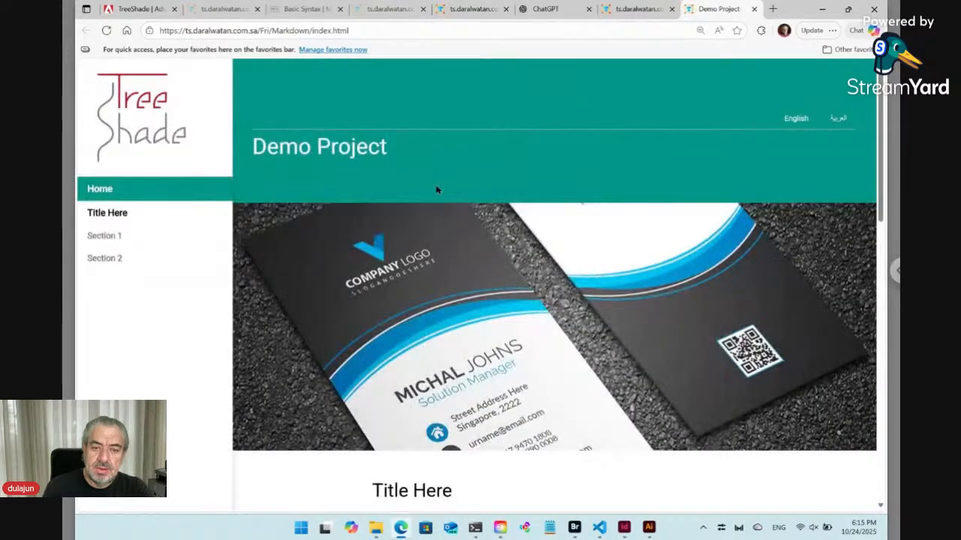
{"action": "left_click", "coordinate": [840, 120]}
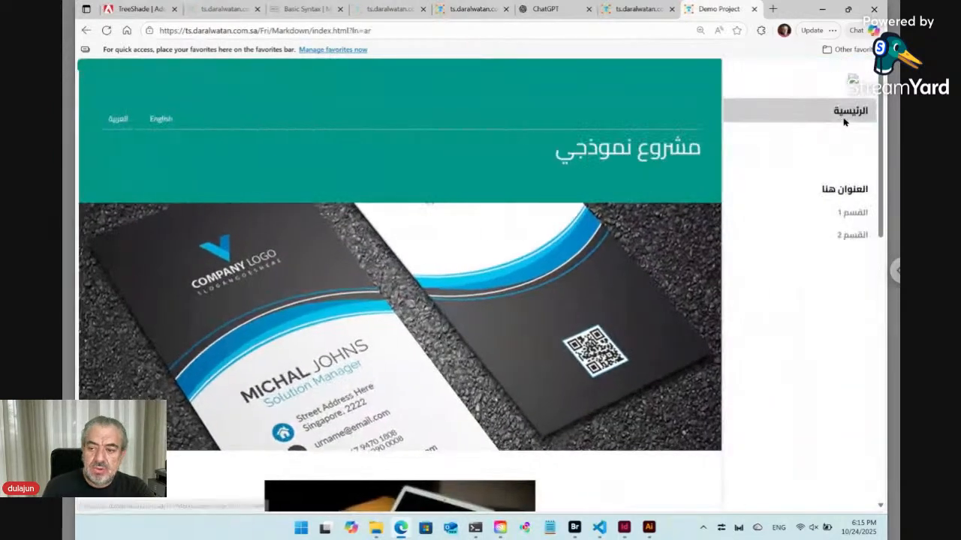
{"action": "left_click", "coordinate": [160, 120]}
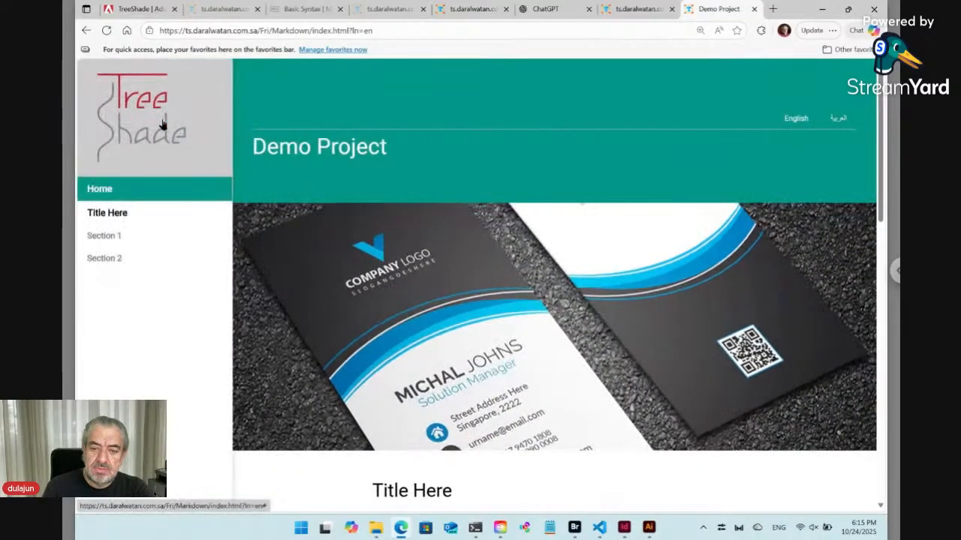
{"action": "left_click", "coordinate": [753, 11]}
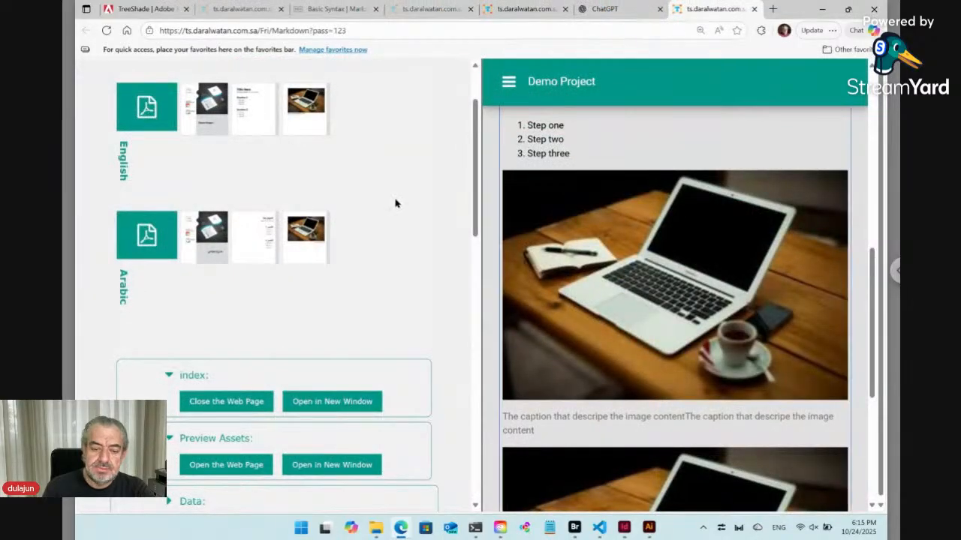
Step: Bring the Markdown section into view, switch to ChatGPT, and ask it to "Write a small article about breakfast."
{"action": "scroll", "coordinate": [395, 202], "scroll_direction": "down", "scroll_amount": 5}
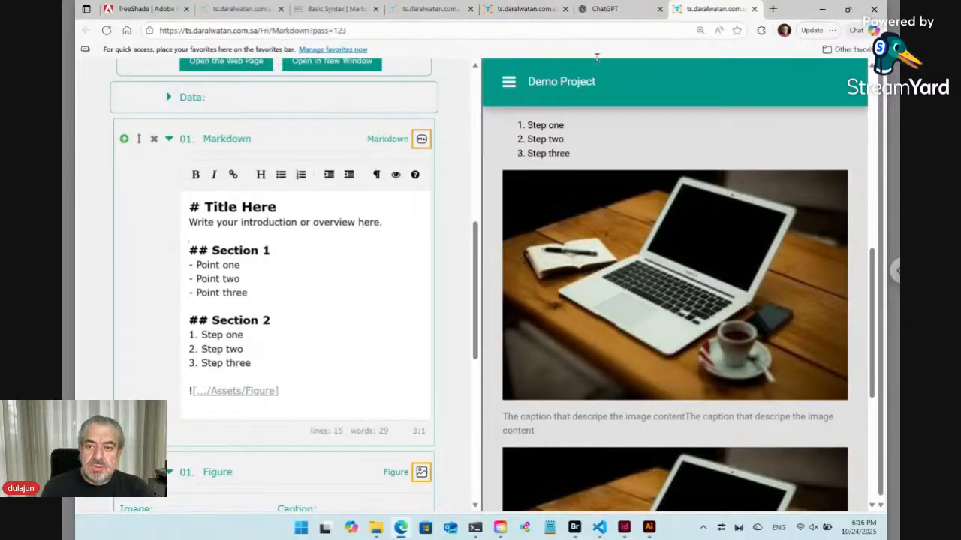
{"action": "left_click", "coordinate": [605, 9]}
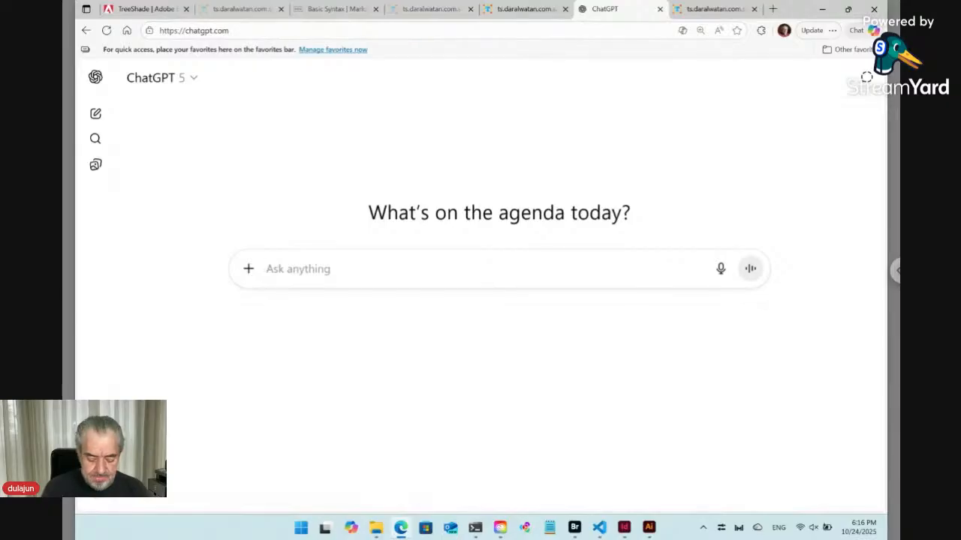
{"action": "type", "text": "Write "}
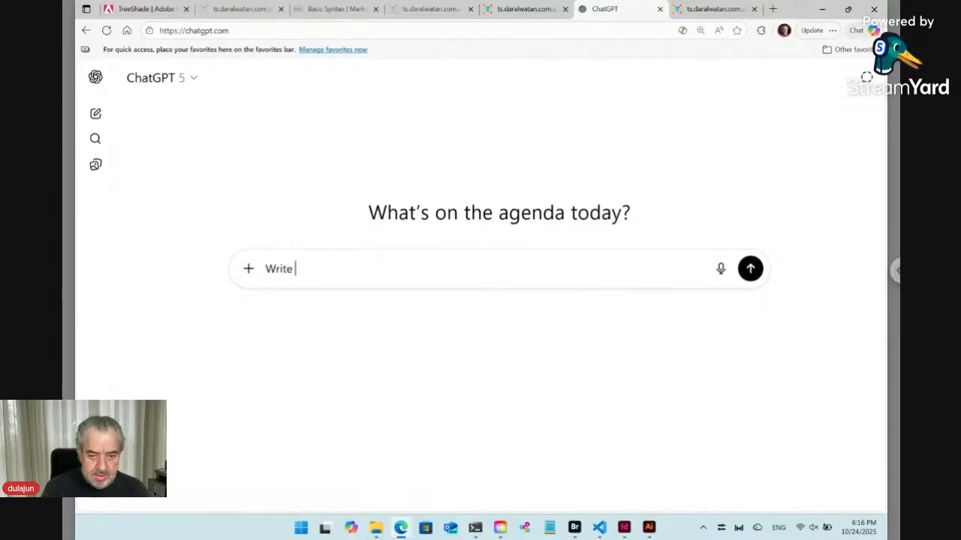
{"action": "type", "text": "a sma"}
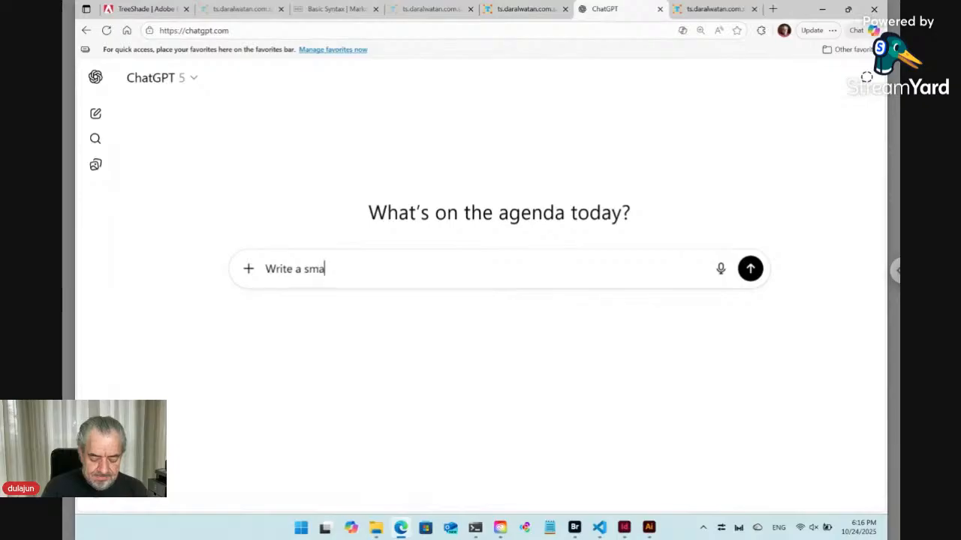
{"action": "type", "text": "ll "}
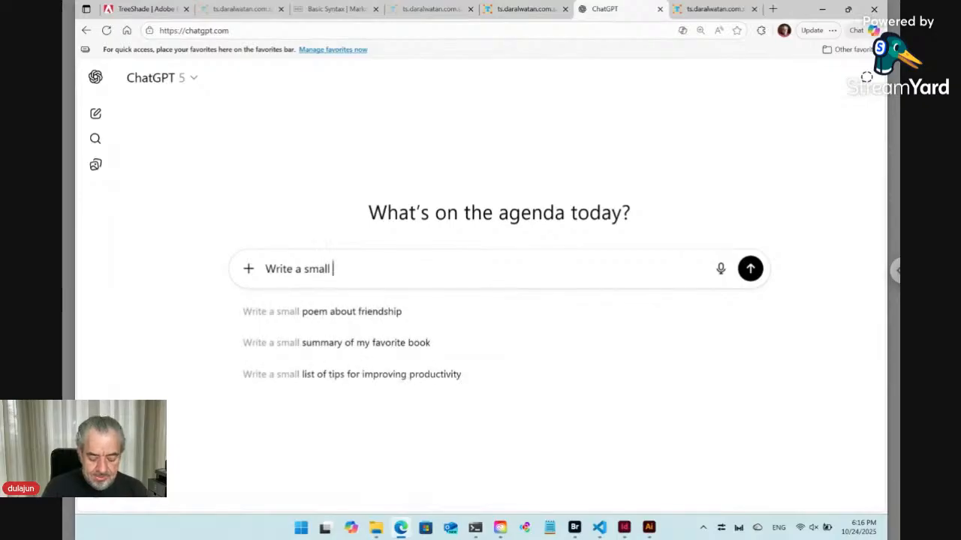
{"action": "type", "text": "acticle"}
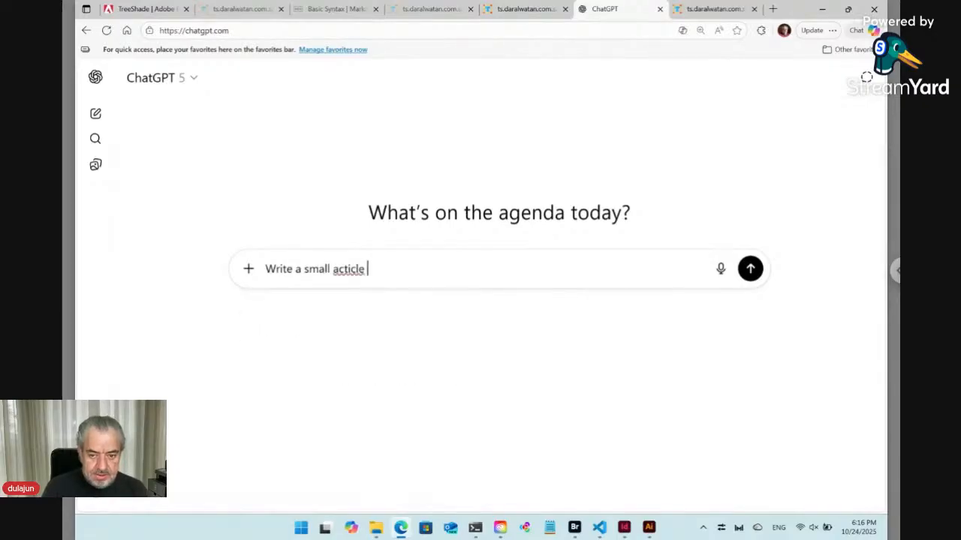
{"action": "key", "text": "BackSpace"}
{"action": "key", "text": "BackSpace"}
{"action": "key", "text": "BackSpace"}
{"action": "key", "text": "BackSpace"}
{"action": "key", "text": "BackSpace"}
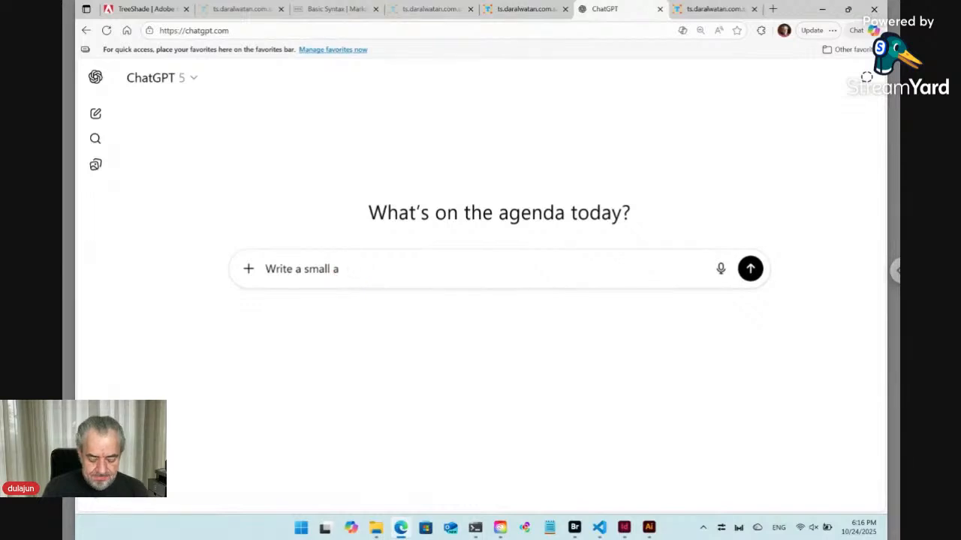
{"action": "type", "text": "rticle "}
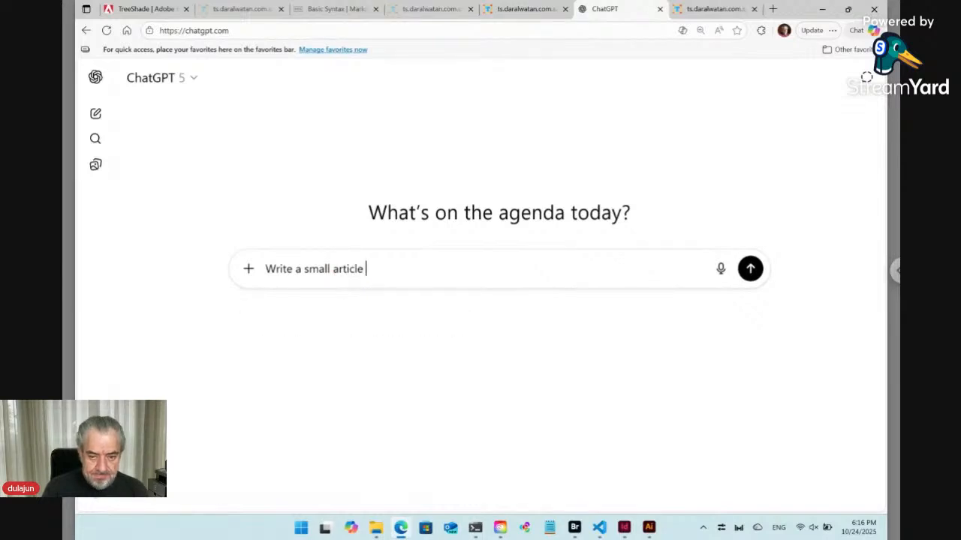
{"action": "type", "text": "about b"}
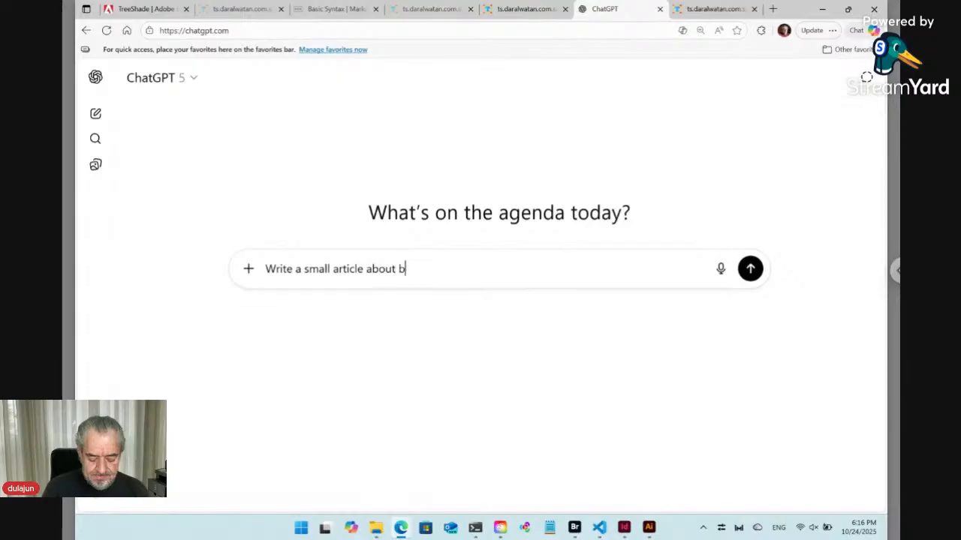
{"action": "type", "text": "reakfas"}
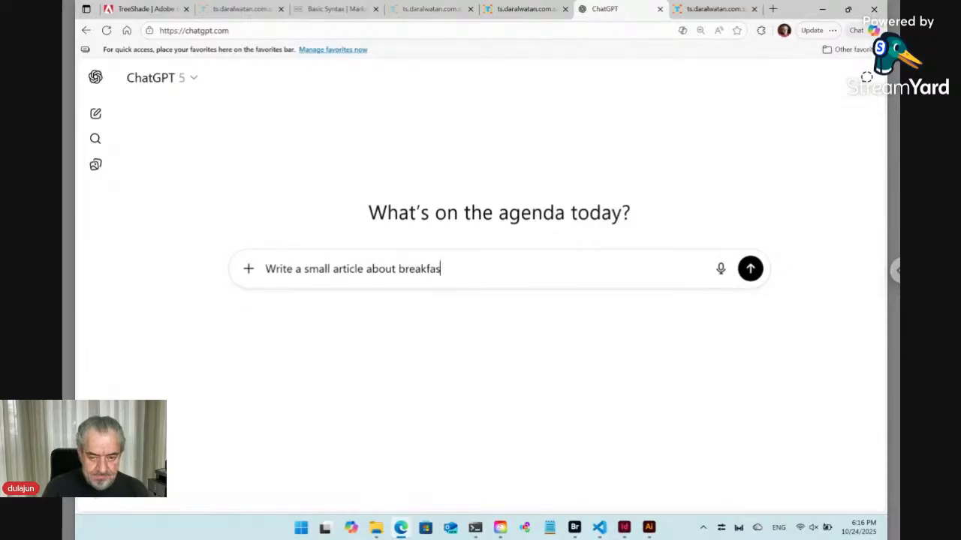
{"action": "type", "text": "t."}
{"action": "key", "text": "Return"}
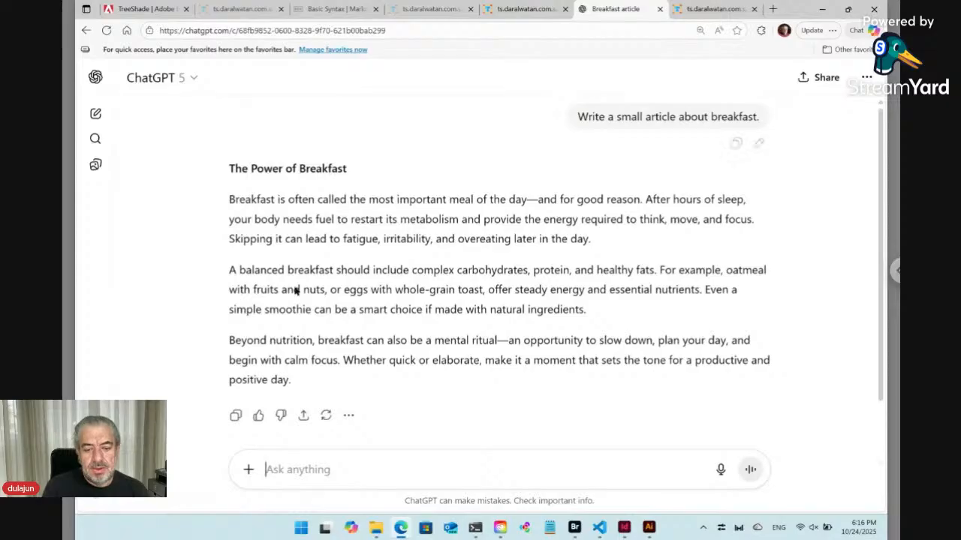
Step: Copy ChatGPT's breakfast article, close the old Markdown page tab, and return to the Fri/Markdown editor
{"action": "left_click", "coordinate": [236, 416]}
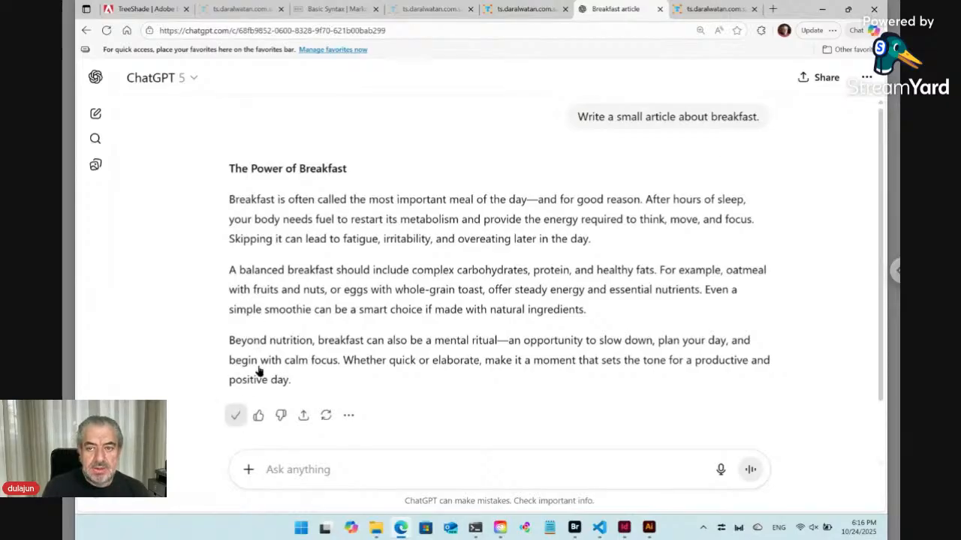
{"action": "left_click", "coordinate": [533, 9]}
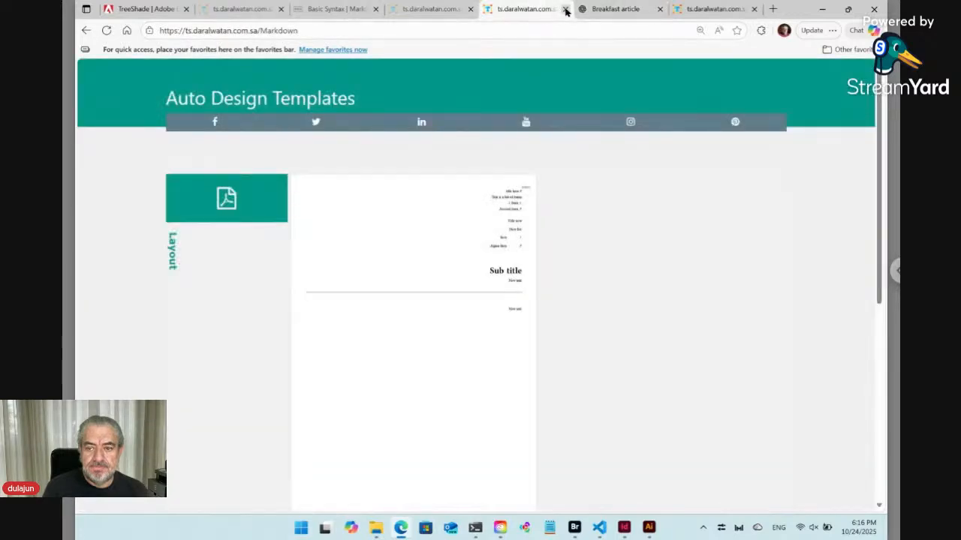
{"action": "left_click", "coordinate": [566, 9]}
{"action": "left_click", "coordinate": [608, 10]}
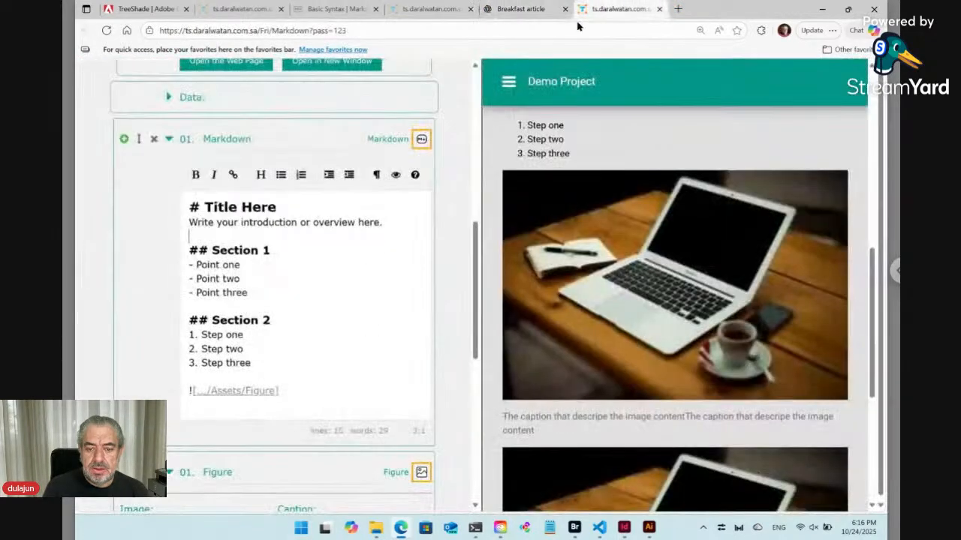
Step: Replace the sample text in the Fri page's Markdown editor with the copied breakfast article
{"action": "left_click", "coordinate": [248, 251]}
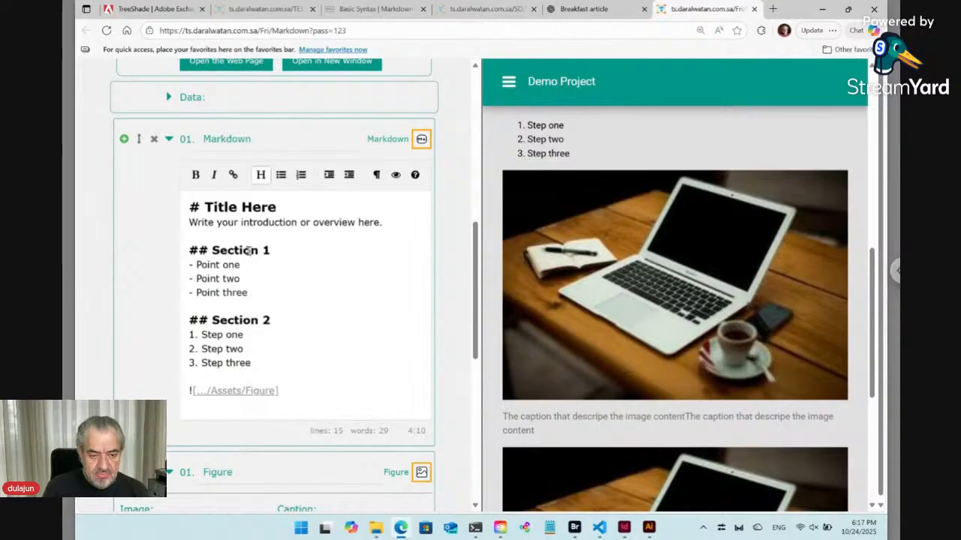
{"action": "key", "text": "ctrl+a"}
{"action": "key", "text": "ctrl+v"}
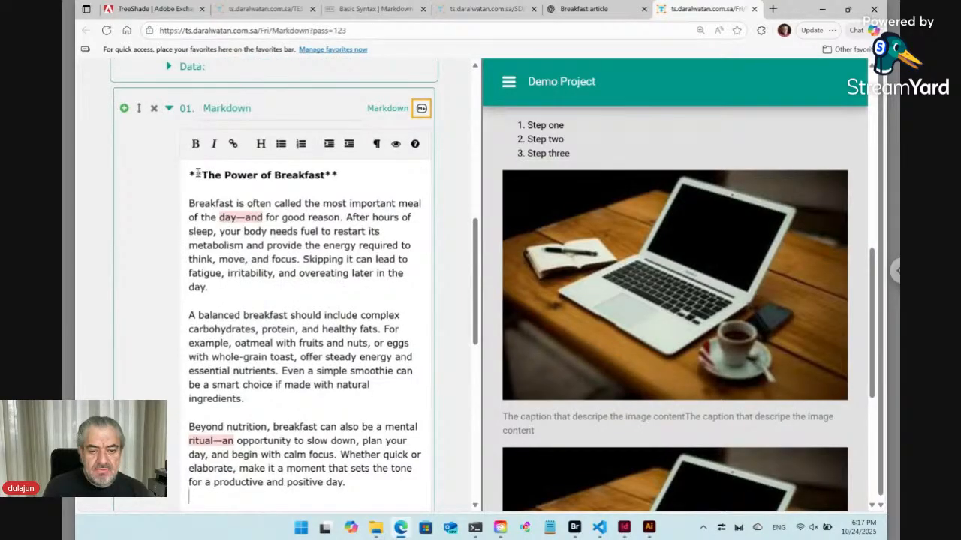
Step: Clear all the text from the Fri page's Markdown editor
{"action": "left_click_drag", "start_coordinate": [202, 174], "coordinate": [187, 174]}
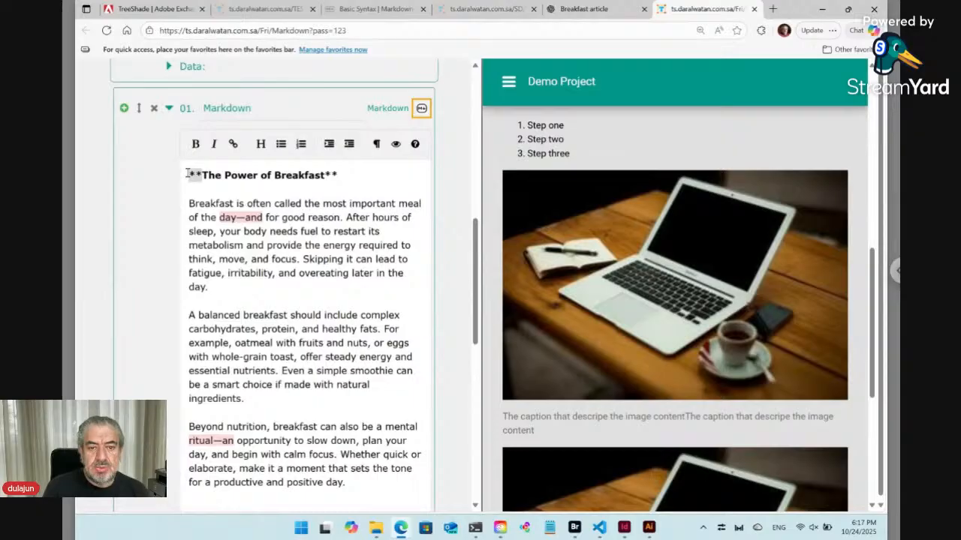
{"action": "left_click", "coordinate": [349, 177]}
{"action": "key", "text": "ctrl+a"}
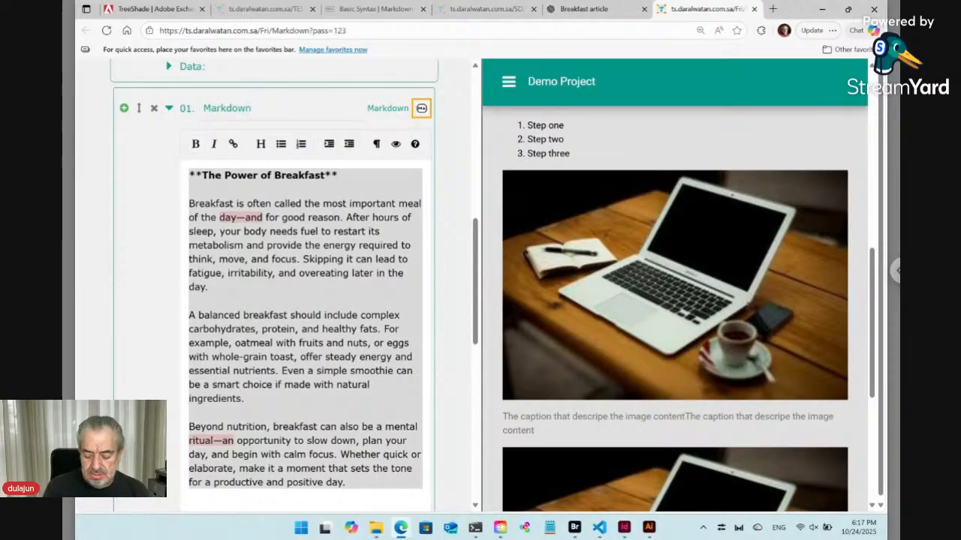
{"action": "key", "text": "BackSpace"}
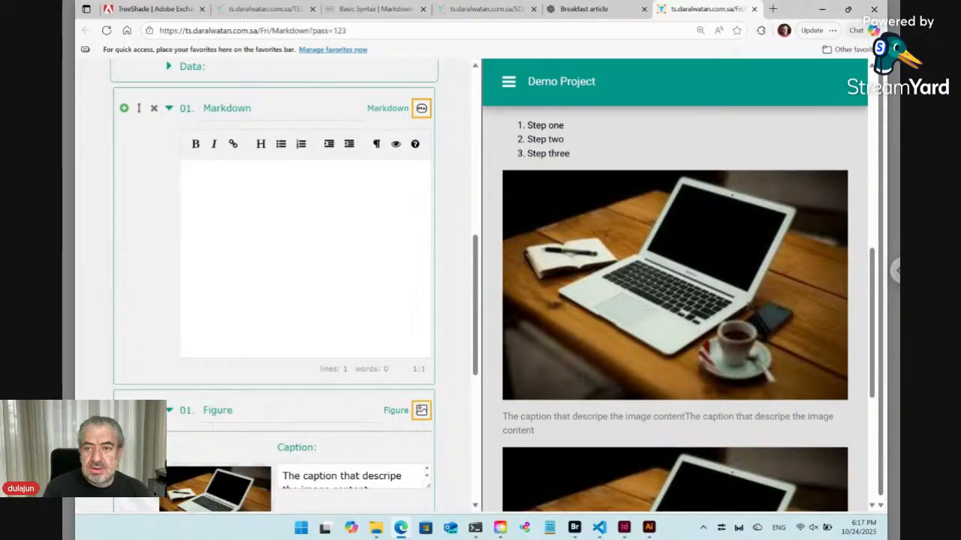
Step: Switch to the ChatGPT breakfast conversation and ask it to "Rewrite to use as a demo for Markdown structure."
{"action": "left_click", "coordinate": [590, 13]}
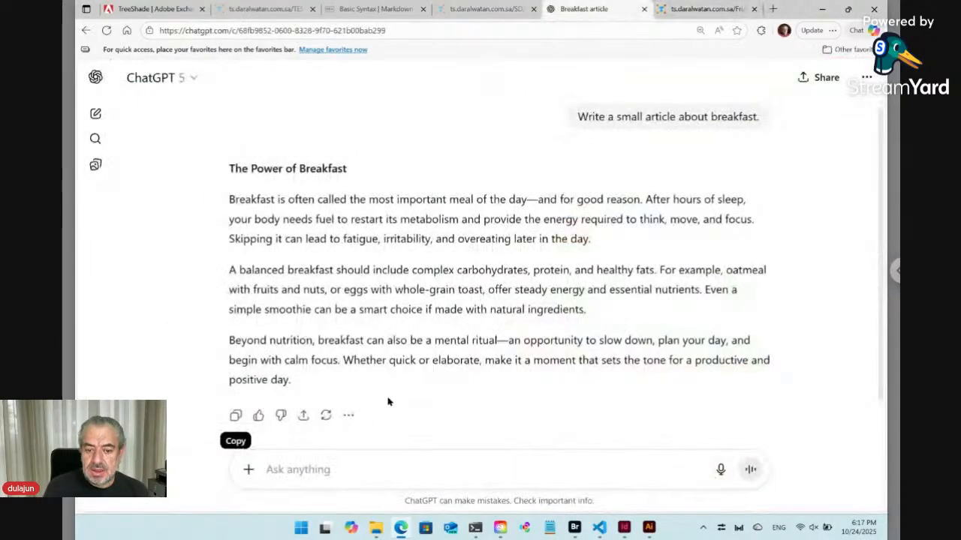
{"action": "left_click", "coordinate": [349, 469]}
{"action": "type", "text": "Rewrite "}
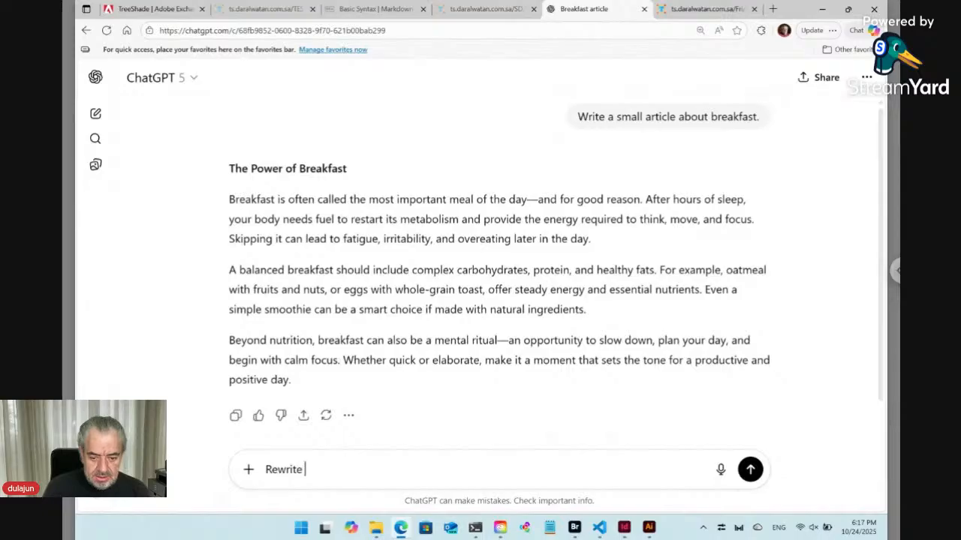
{"action": "type", "text": "to"}
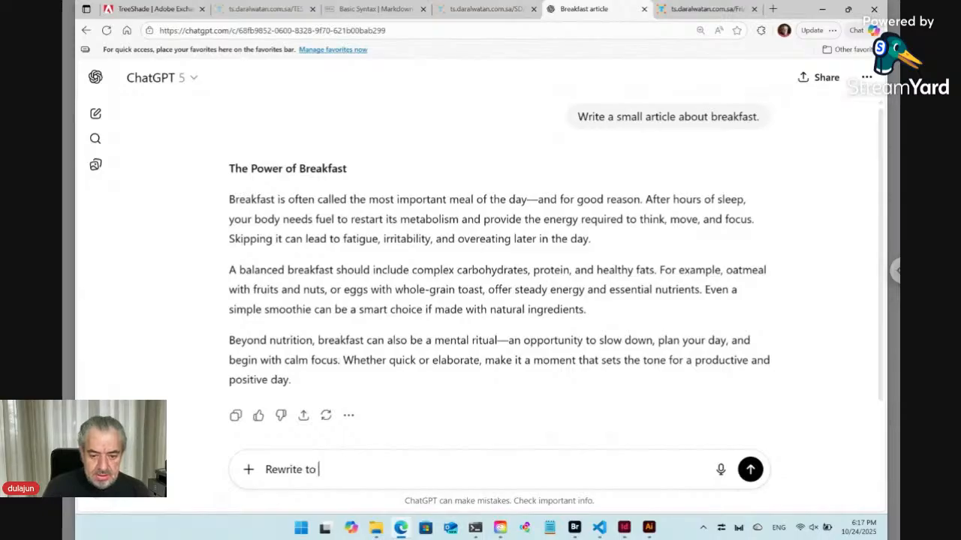
{"action": "type", "text": " use a"}
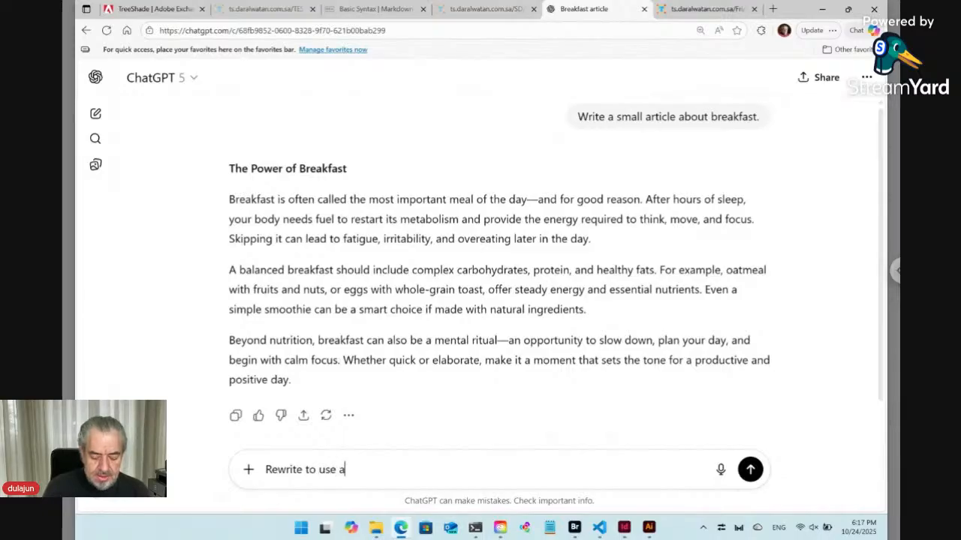
{"action": "type", "text": "s a "}
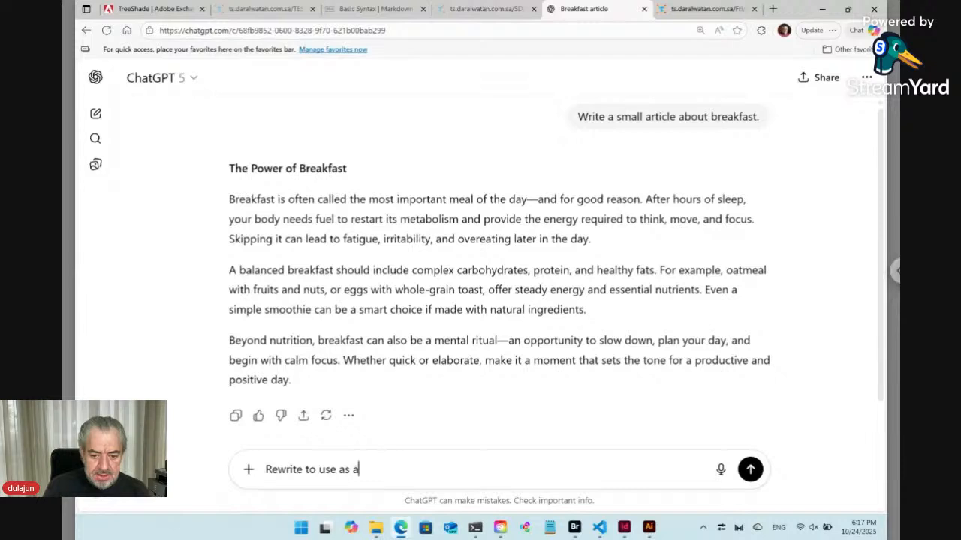
{"action": "type", "text": "demo"}
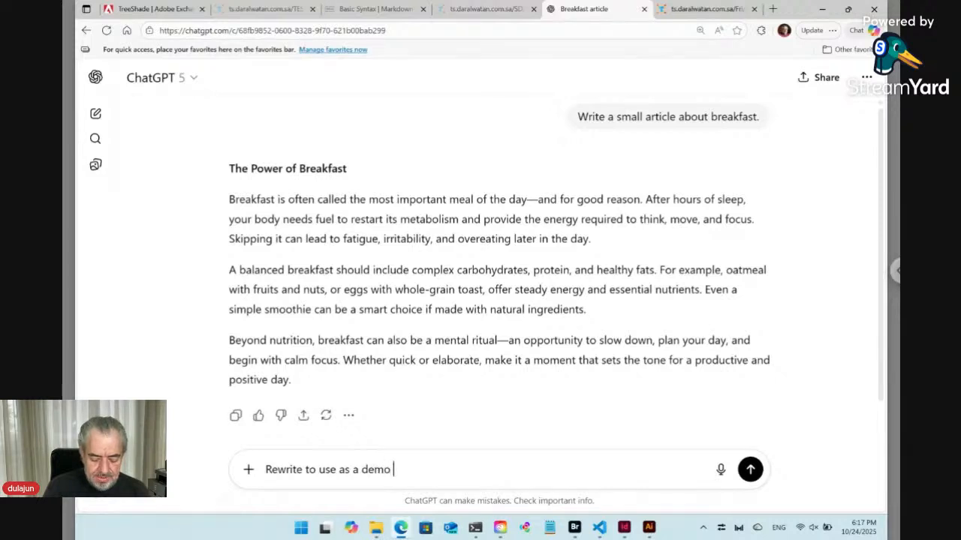
{"action": "type", "text": " for"}
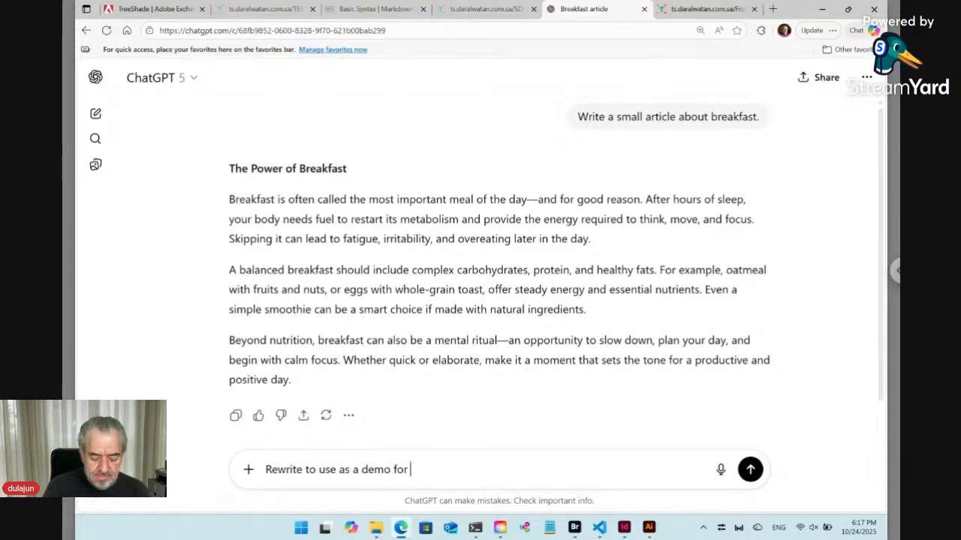
{"action": "type", "text": " Markdown "}
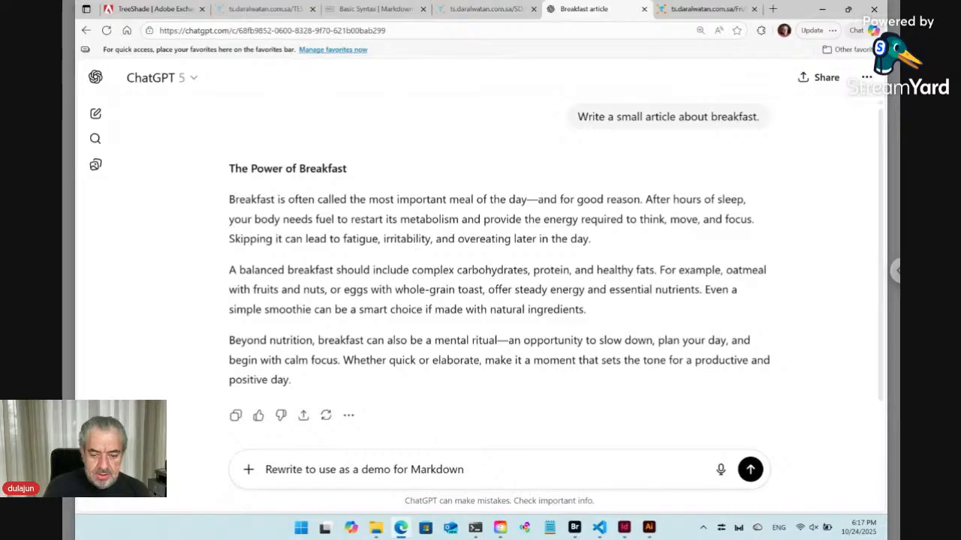
{"action": "type", "text": " structure"}
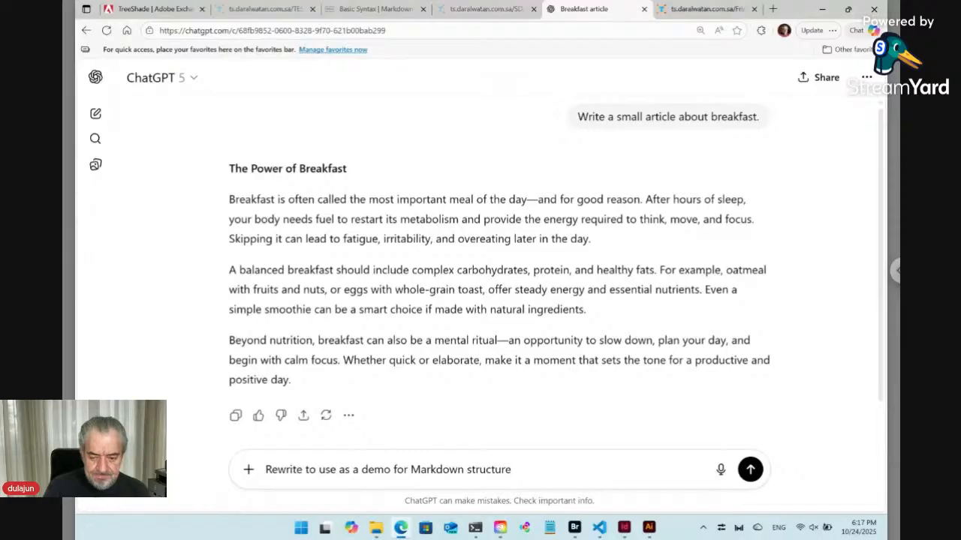
{"action": "type", "text": "."}
{"action": "key", "text": "Return"}
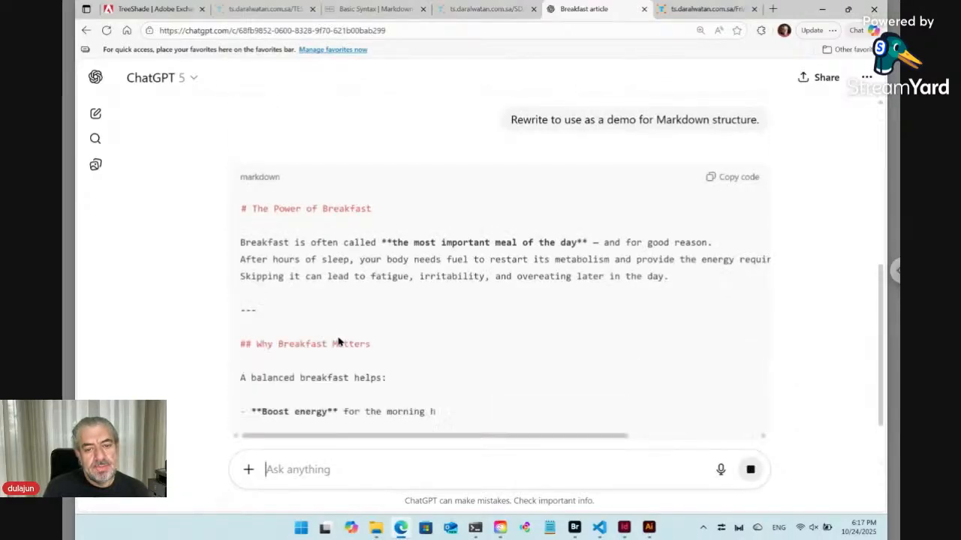
Step: Look through ChatGPT's rewritten breakfast article and copy its Markdown code block
{"action": "scroll", "coordinate": [338, 342], "scroll_direction": "down", "scroll_amount": 1}
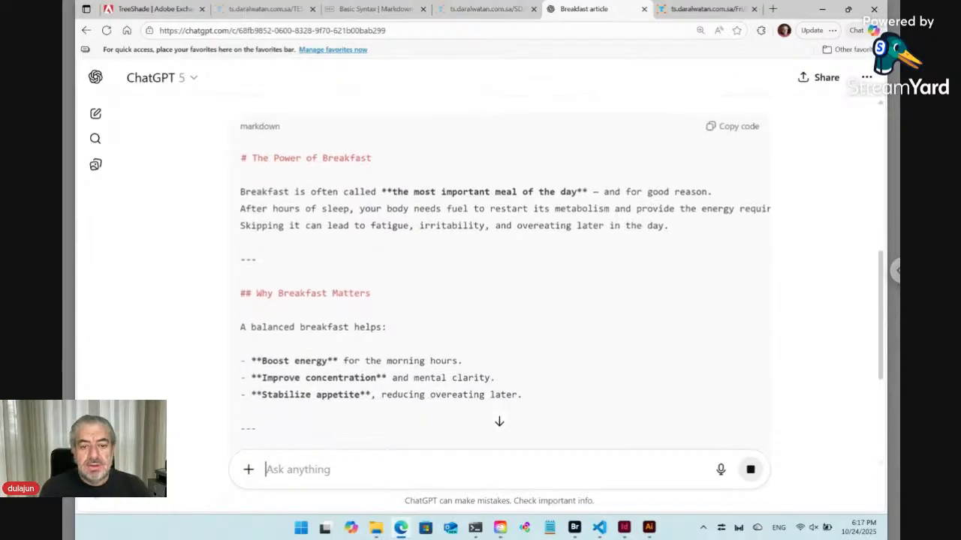
{"action": "scroll", "coordinate": [499, 274], "scroll_direction": "down", "scroll_amount": 2}
{"action": "scroll", "coordinate": [499, 274], "scroll_direction": "down", "scroll_amount": 3}
{"action": "scroll", "coordinate": [499, 274], "scroll_direction": "down", "scroll_amount": 1}
{"action": "scroll", "coordinate": [499, 274], "scroll_direction": "down", "scroll_amount": 2}
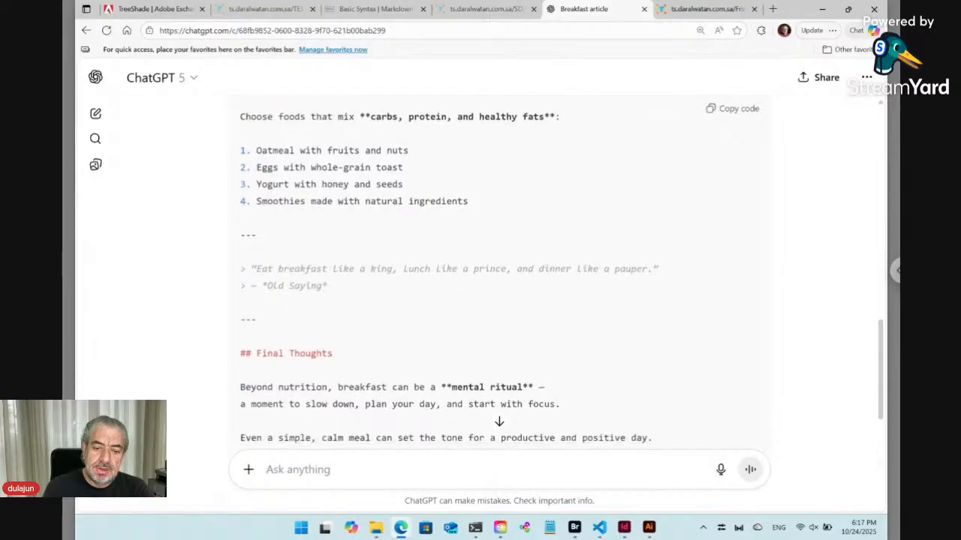
{"action": "left_click", "coordinate": [722, 109]}
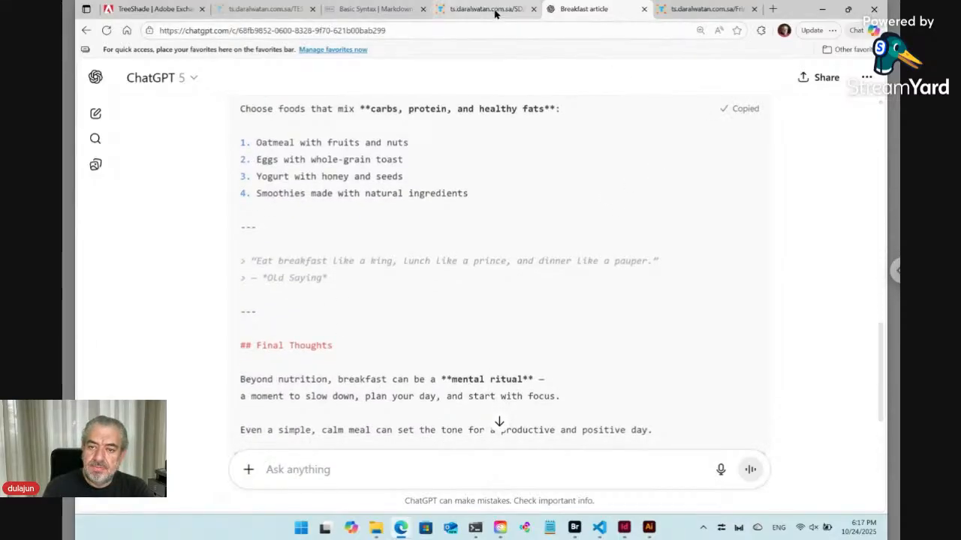
Step: Replace the sample Markdown on the SD/TS/Doc page with the copied code, and close that page's tab
{"action": "left_click", "coordinate": [484, 9]}
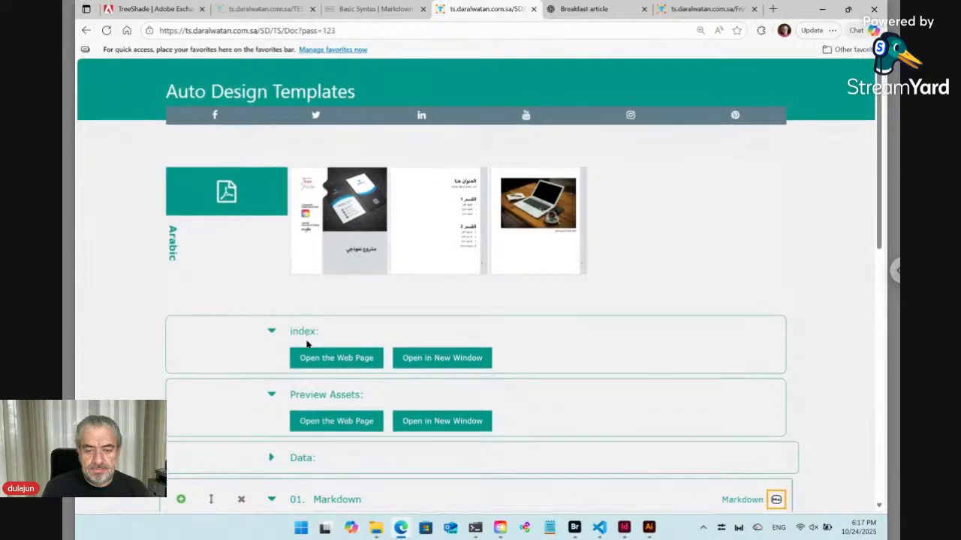
{"action": "scroll", "coordinate": [306, 343], "scroll_direction": "down", "scroll_amount": 5}
{"action": "left_click", "coordinate": [348, 258]}
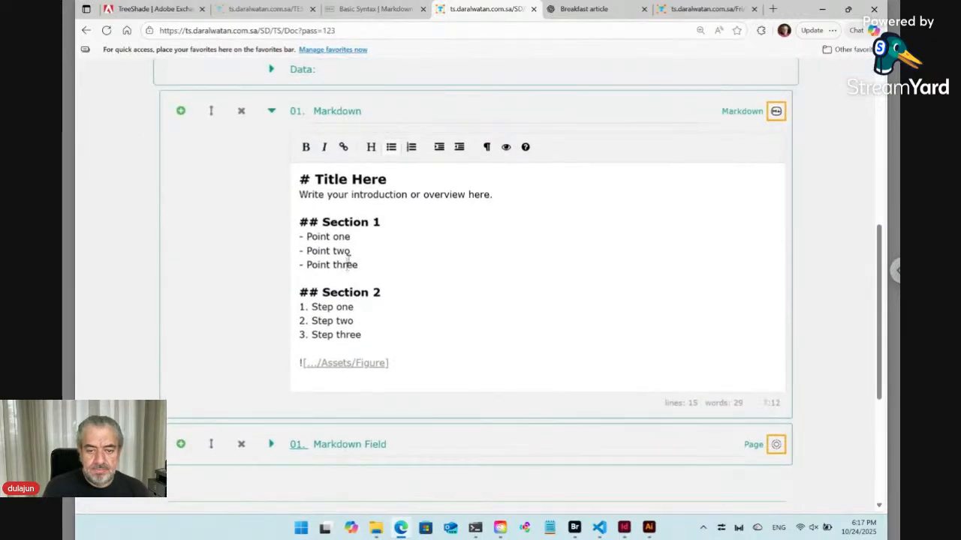
{"action": "key", "text": "ctrl+a"}
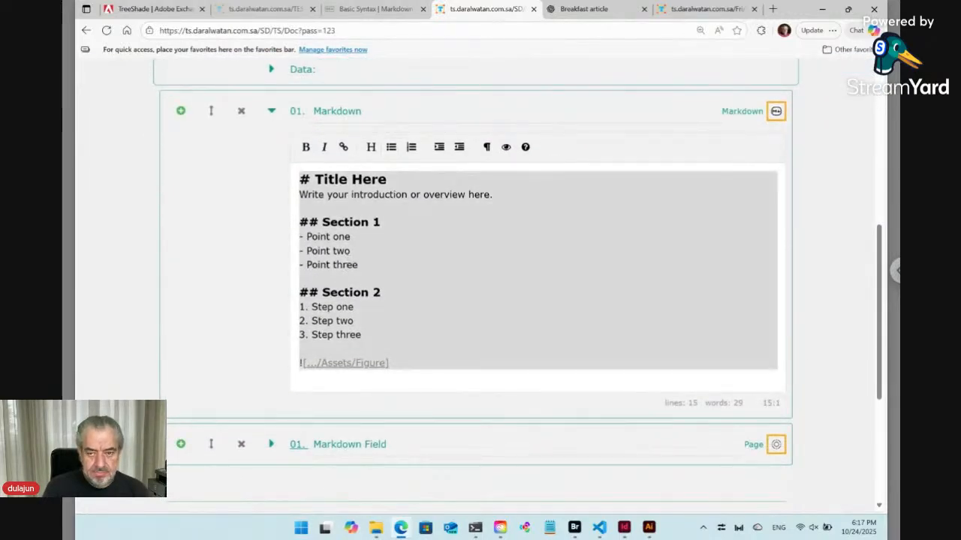
{"action": "key", "text": "ctrl+v"}
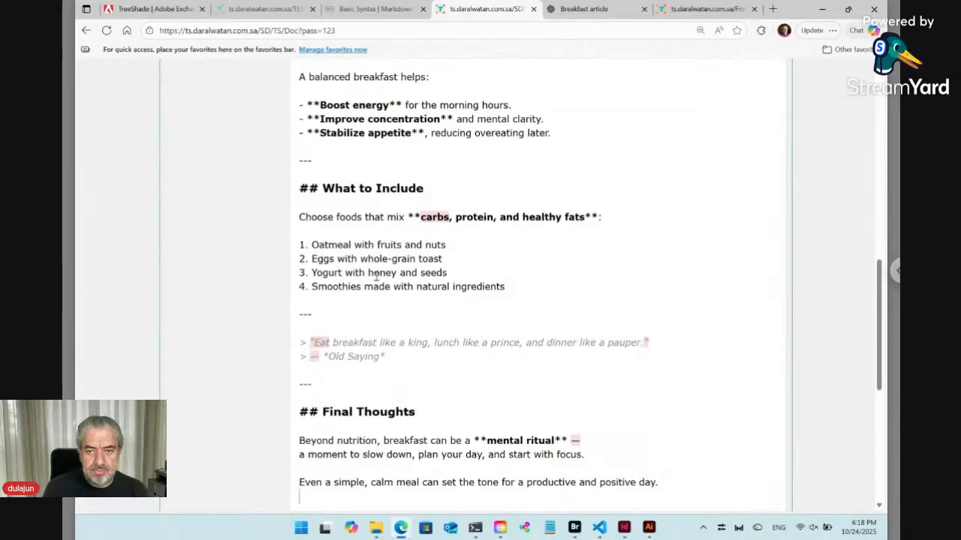
{"action": "scroll", "coordinate": [376, 276], "scroll_direction": "up", "scroll_amount": 1}
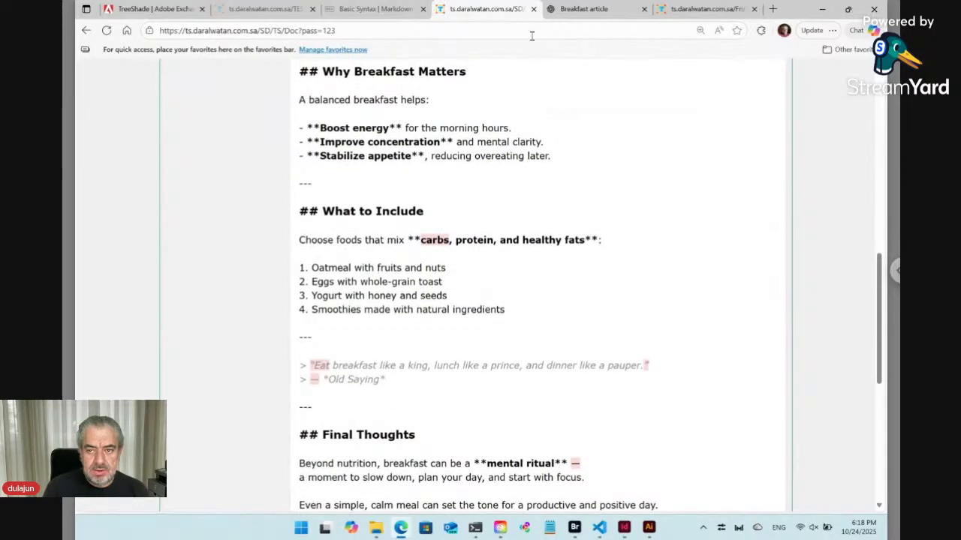
{"action": "left_click", "coordinate": [534, 10]}
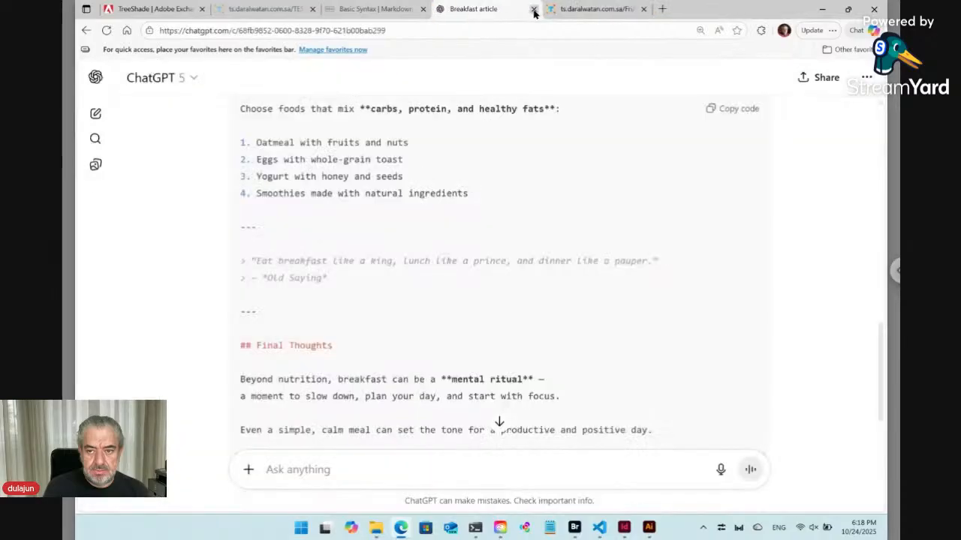
Step: Return to the Fri/Markdown page and paste the structured breakfast article into its empty Markdown editor
{"action": "left_click", "coordinate": [580, 13]}
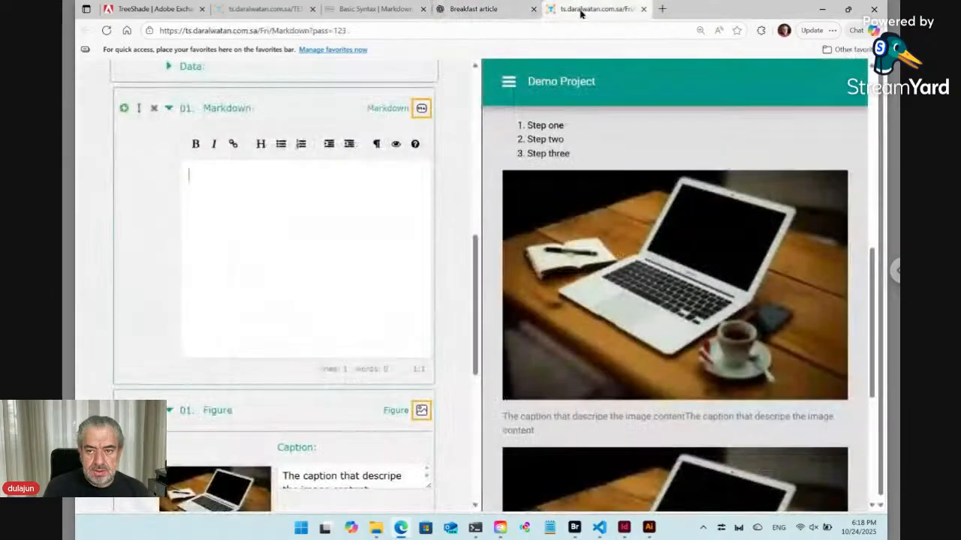
{"action": "left_click", "coordinate": [290, 191]}
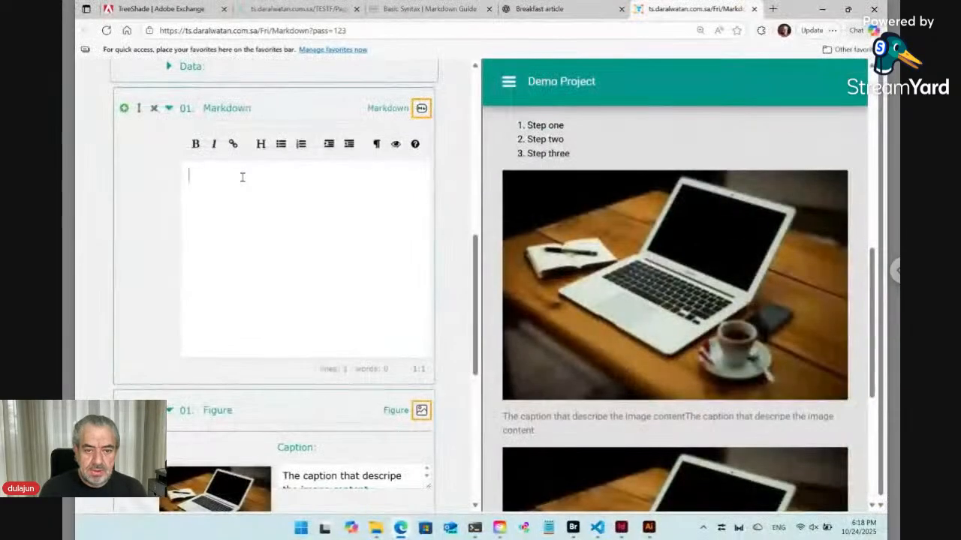
{"action": "key", "text": "ctrl+v"}
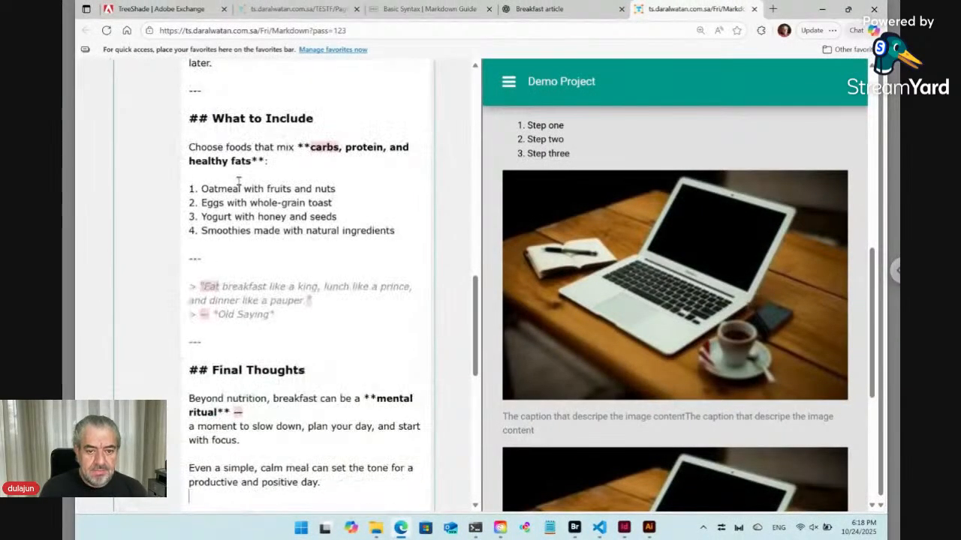
Step: Delete the "Old Saying" blockquote and one of its surrounding divider lines, keeping a single divider before Final Thoughts
{"action": "scroll", "coordinate": [236, 183], "scroll_direction": "up", "scroll_amount": 1}
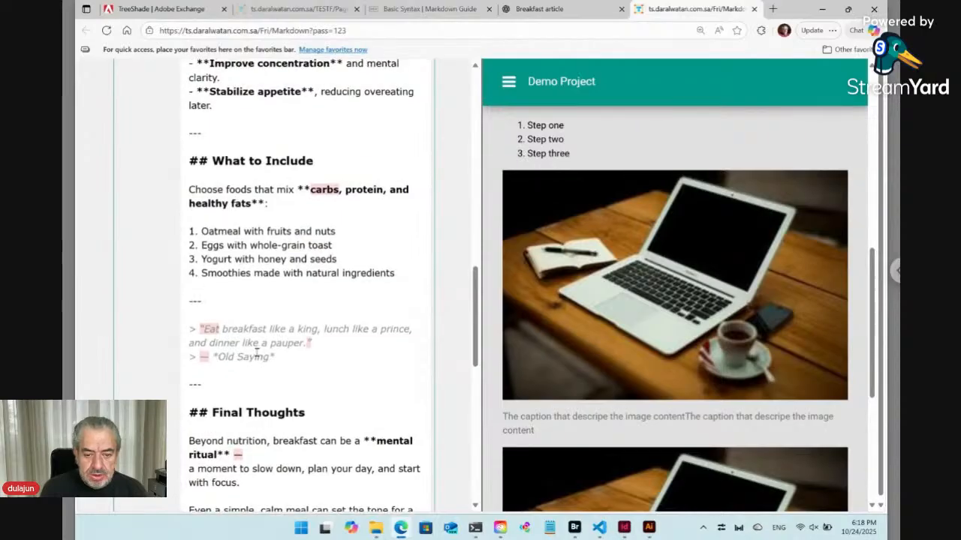
{"action": "left_click_drag", "start_coordinate": [223, 352], "coordinate": [174, 340]}
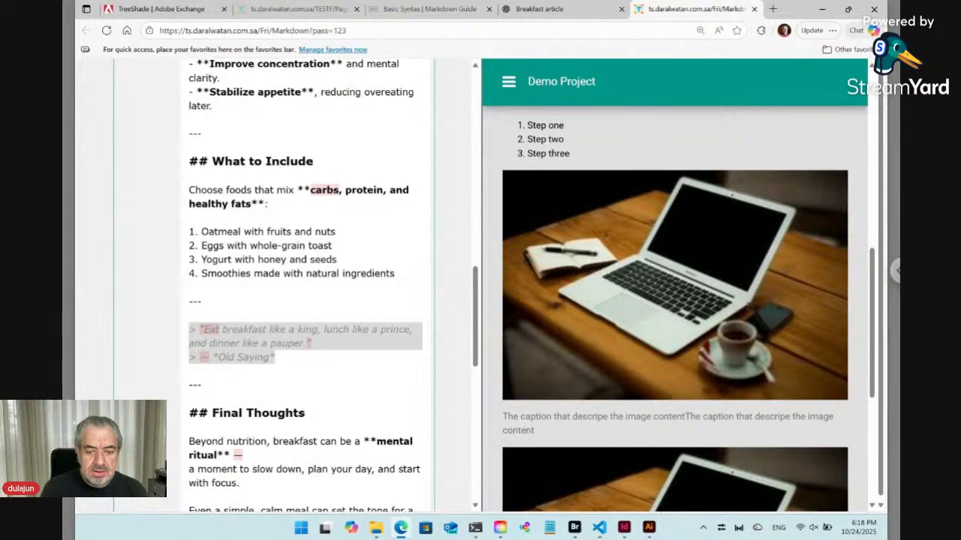
{"action": "key", "text": "BackSpace"}
{"action": "key", "text": "BackSpace"}
{"action": "key", "text": "BackSpace"}
{"action": "key", "text": "BackSpace"}
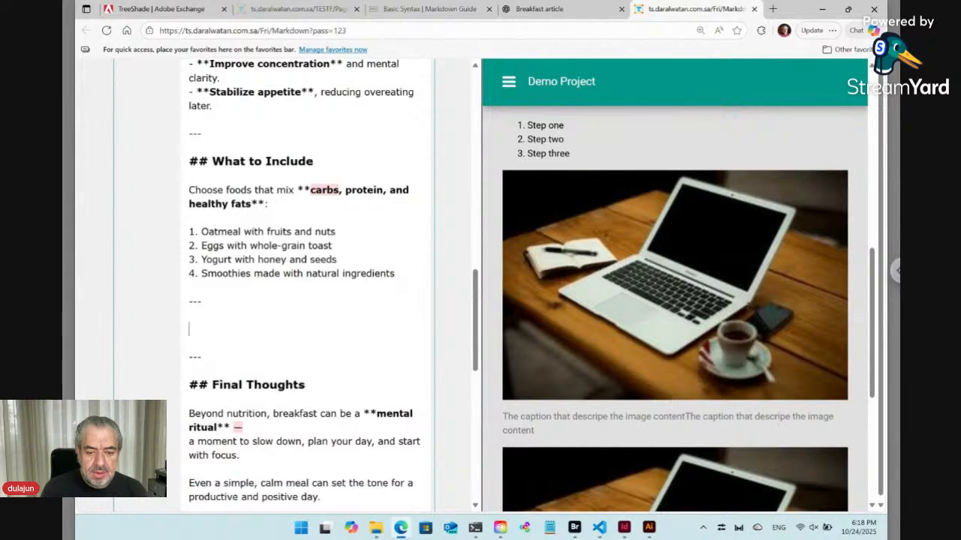
{"action": "key", "text": "BackSpace"}
{"action": "key", "text": "BackSpace"}
{"action": "key", "text": "BackSpace"}
{"action": "key", "text": "BackSpace"}
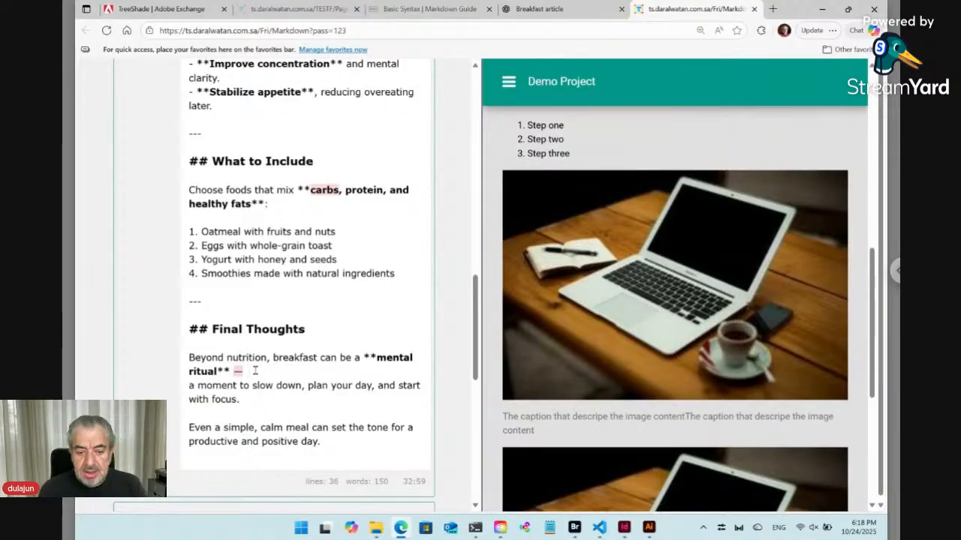
Step: Remove the dash after "**mental ritual**" in the Final Thoughts paragraph and look over the earlier sections
{"action": "key", "text": "BackSpace"}
{"action": "key", "text": "BackSpace"}
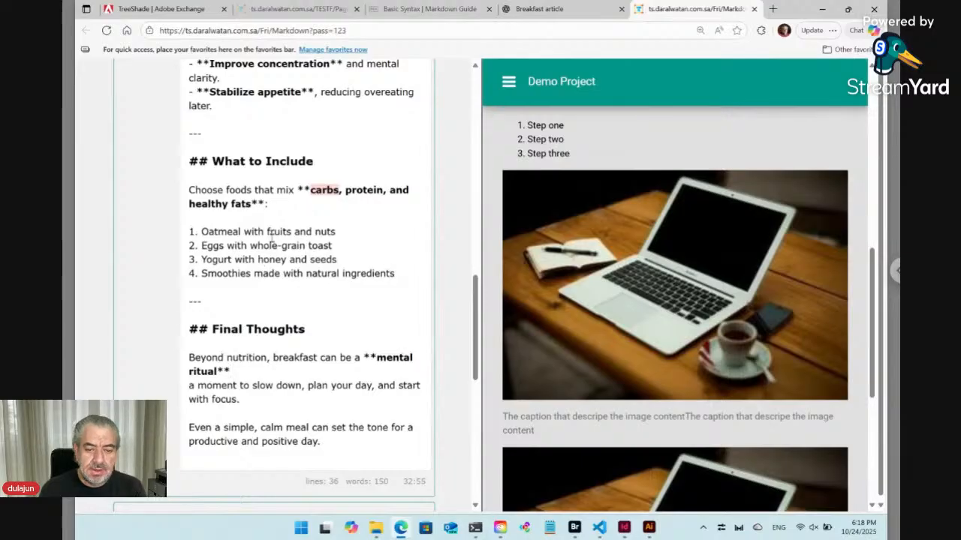
{"action": "scroll", "coordinate": [272, 239], "scroll_direction": "up", "scroll_amount": 3}
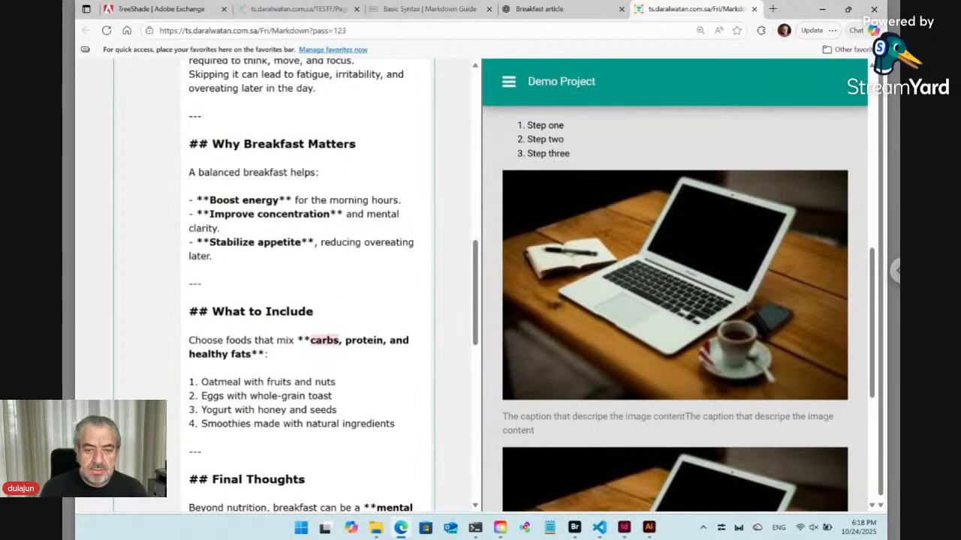
{"action": "scroll", "coordinate": [271, 239], "scroll_direction": "up", "scroll_amount": 7}
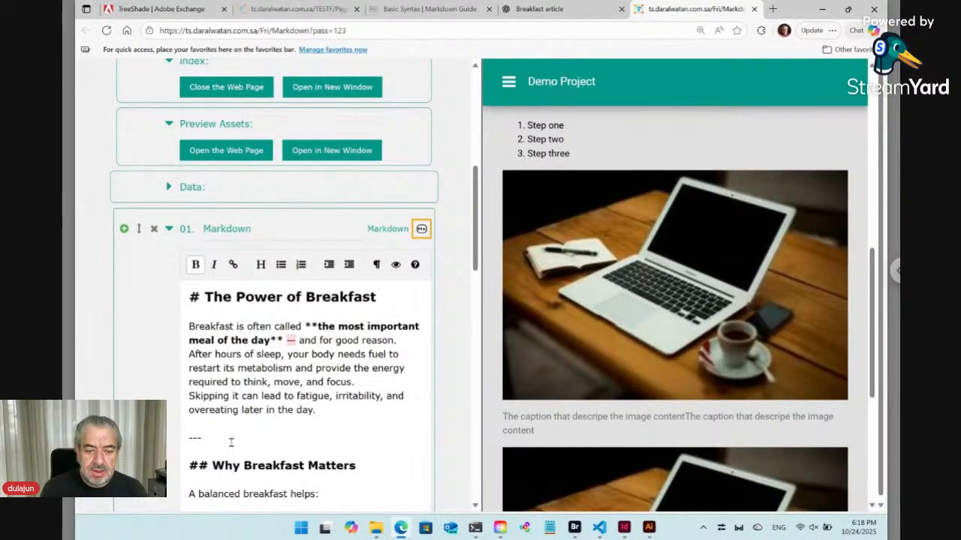
{"action": "scroll", "coordinate": [231, 443], "scroll_direction": "down", "scroll_amount": 3}
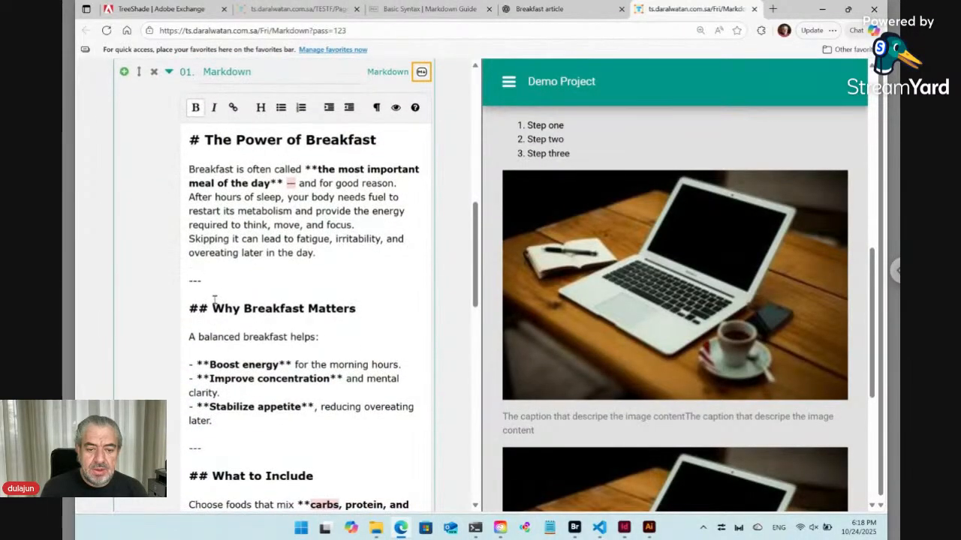
Step: Arrange the browser in one half of the screen and InDesign in the other half beside it
{"action": "double_click", "coordinate": [191, 280]}
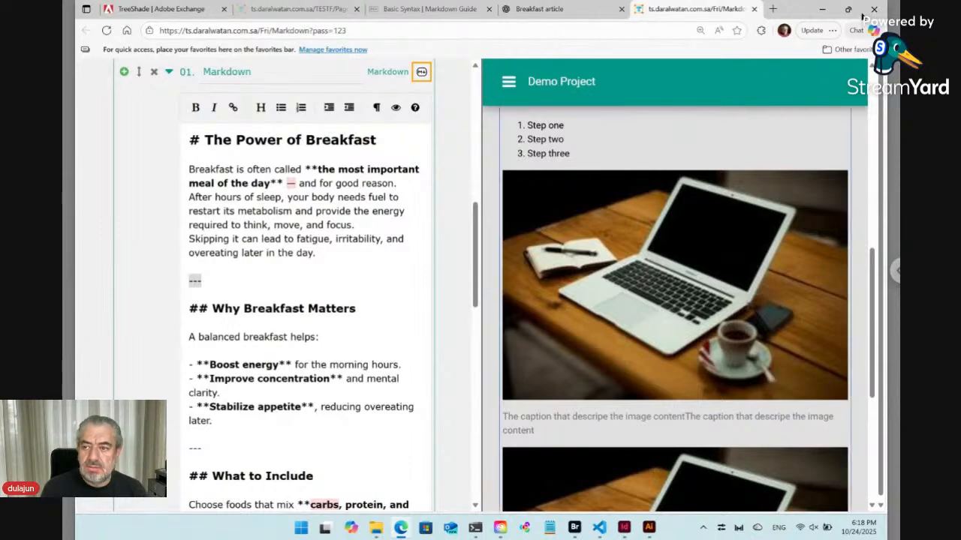
{"action": "mouse_move", "coordinate": [851, 11]}
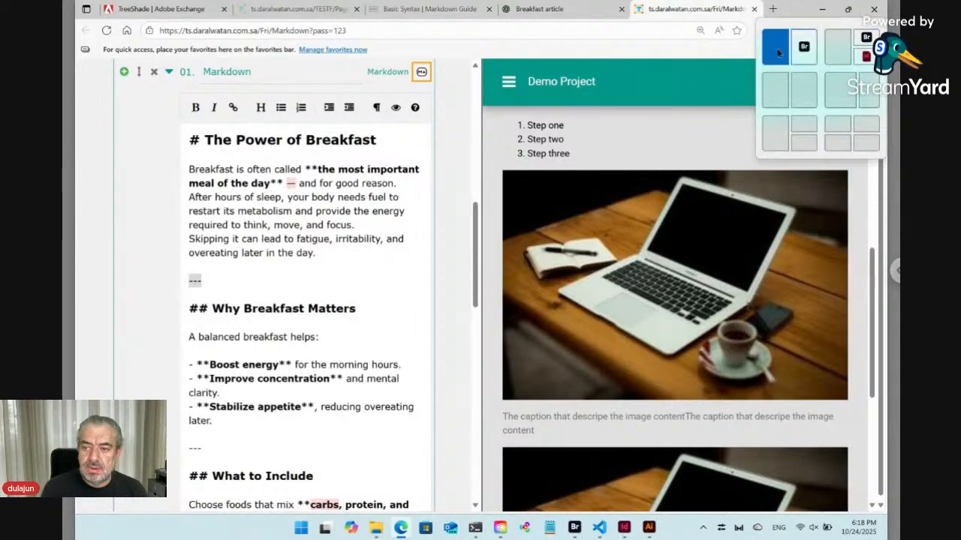
{"action": "left_click", "coordinate": [777, 48]}
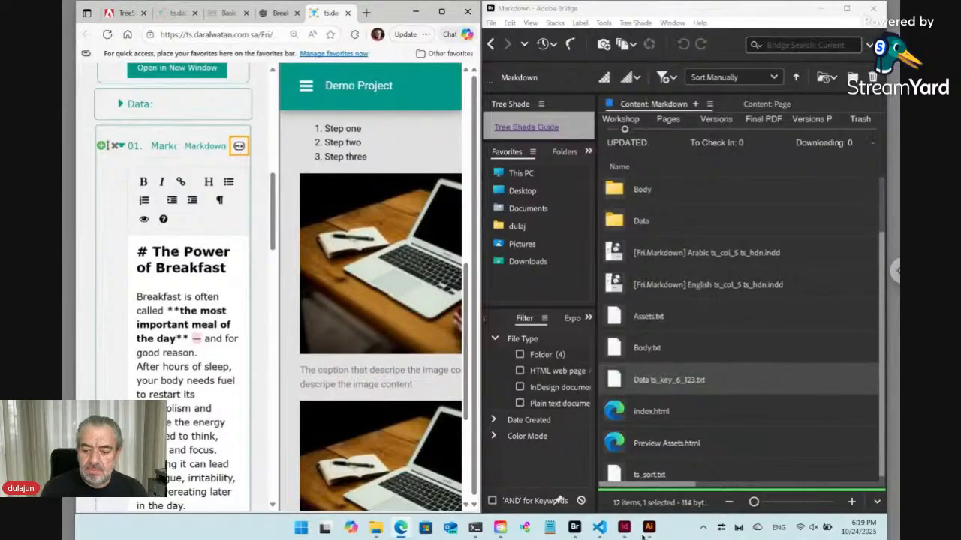
{"action": "left_click", "coordinate": [624, 528]}
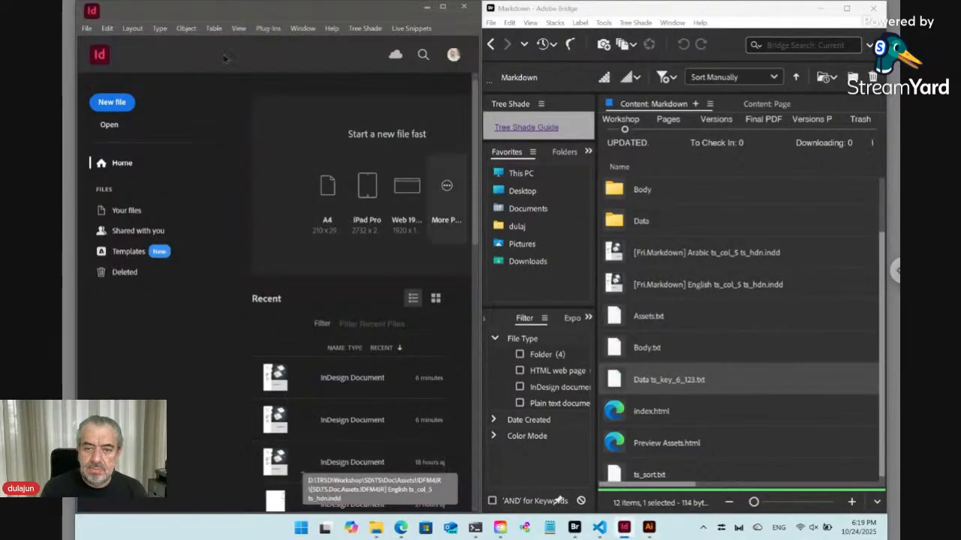
{"action": "left_click_drag", "start_coordinate": [403, 46], "coordinate": [638, 37]}
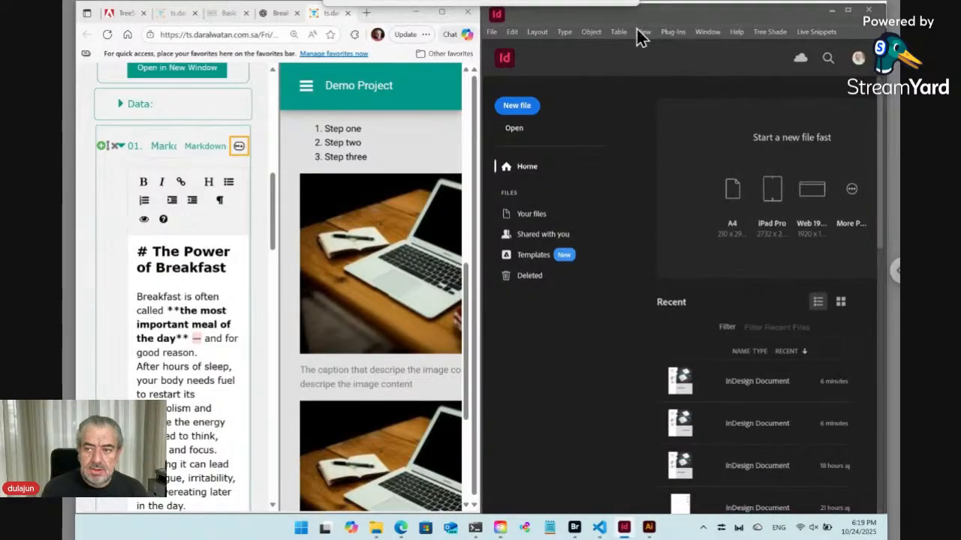
Step: Close the embedded index web page preview and submit the edited breakfast article with Update
{"action": "left_click", "coordinate": [263, 221]}
{"action": "scroll", "coordinate": [263, 221], "scroll_direction": "up", "scroll_amount": 3}
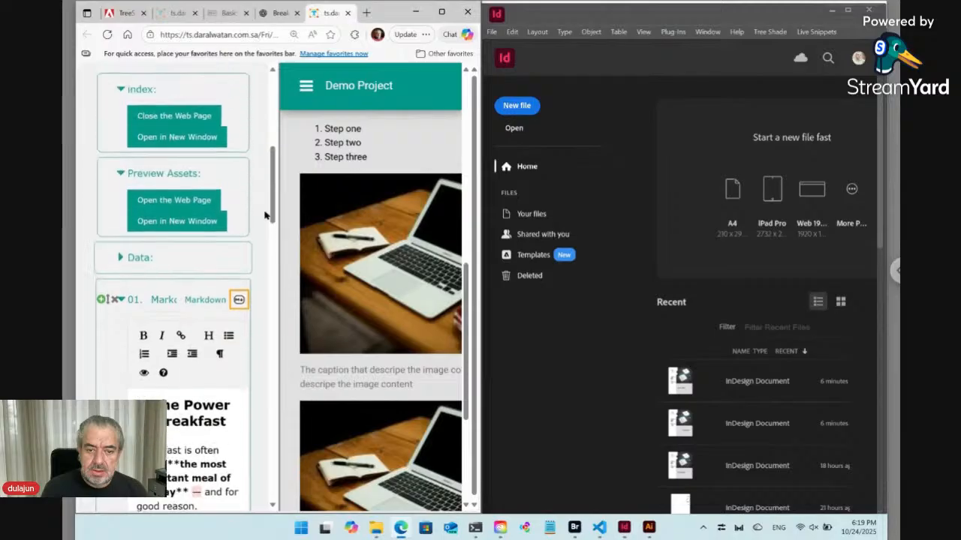
{"action": "left_click", "coordinate": [156, 156]}
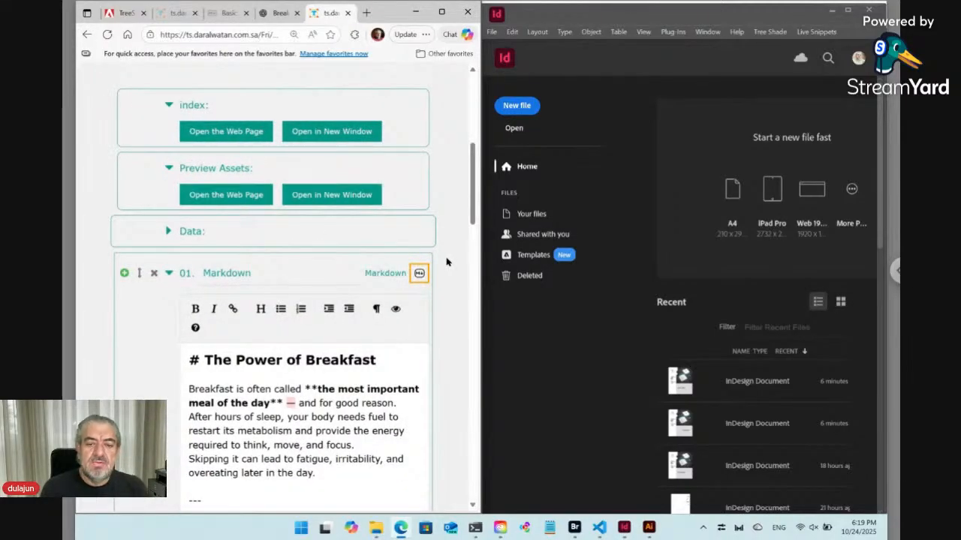
{"action": "scroll", "coordinate": [446, 260], "scroll_direction": "down", "scroll_amount": 10}
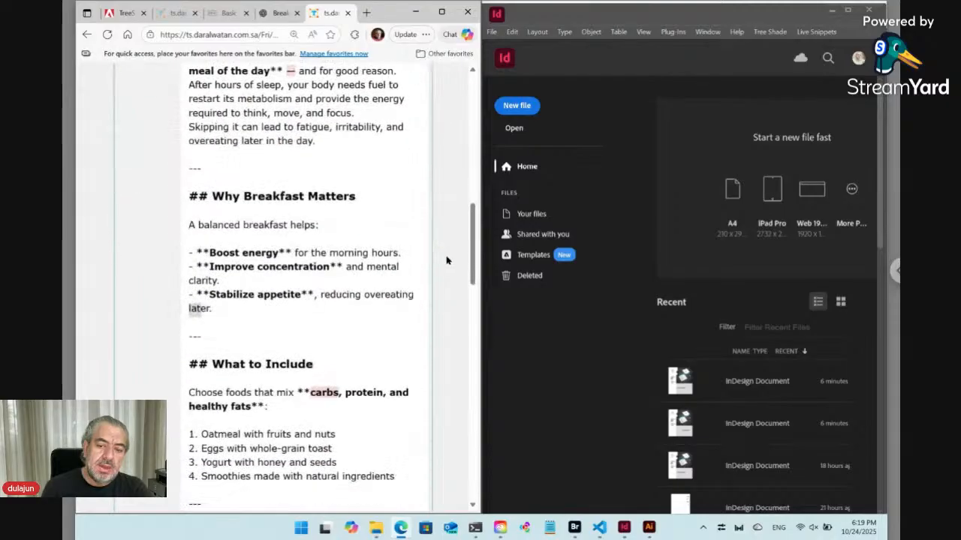
{"action": "scroll", "coordinate": [300, 285], "scroll_direction": "down", "scroll_amount": 5}
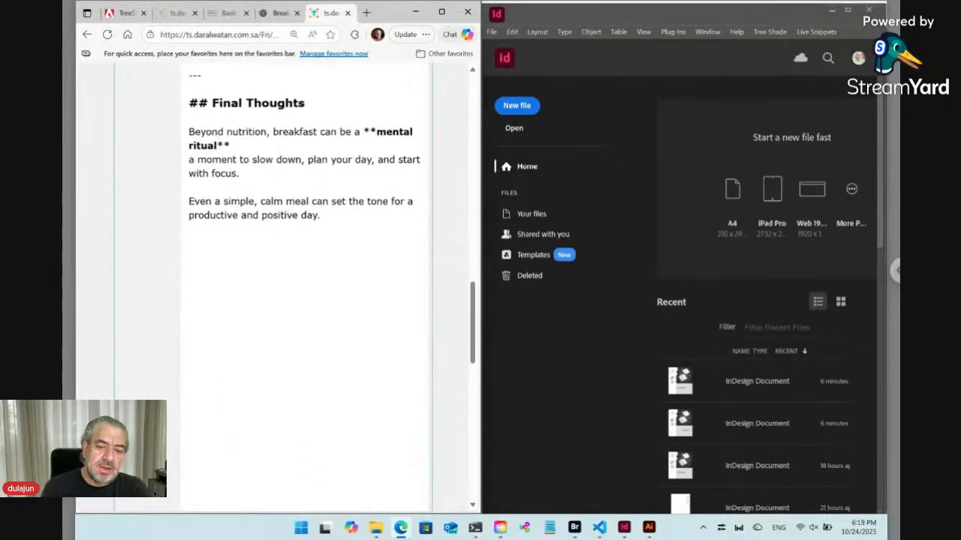
{"action": "scroll", "coordinate": [274, 285], "scroll_direction": "down", "scroll_amount": 5}
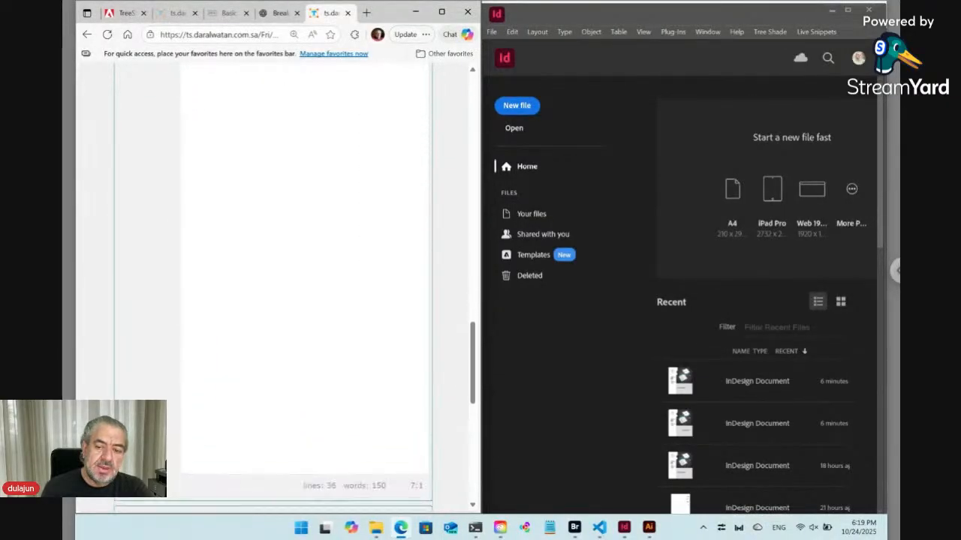
{"action": "scroll", "coordinate": [205, 382], "scroll_direction": "down", "scroll_amount": 4}
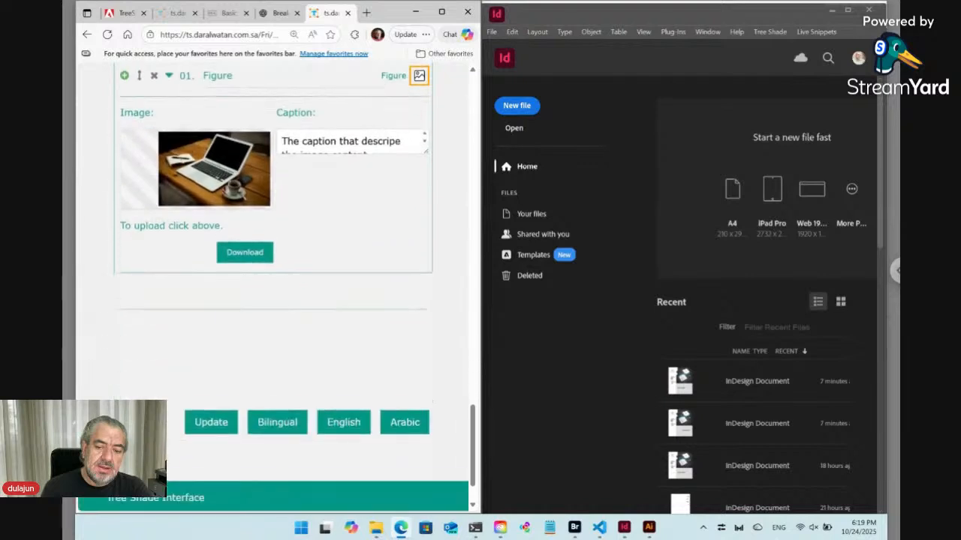
{"action": "left_click", "coordinate": [213, 399]}
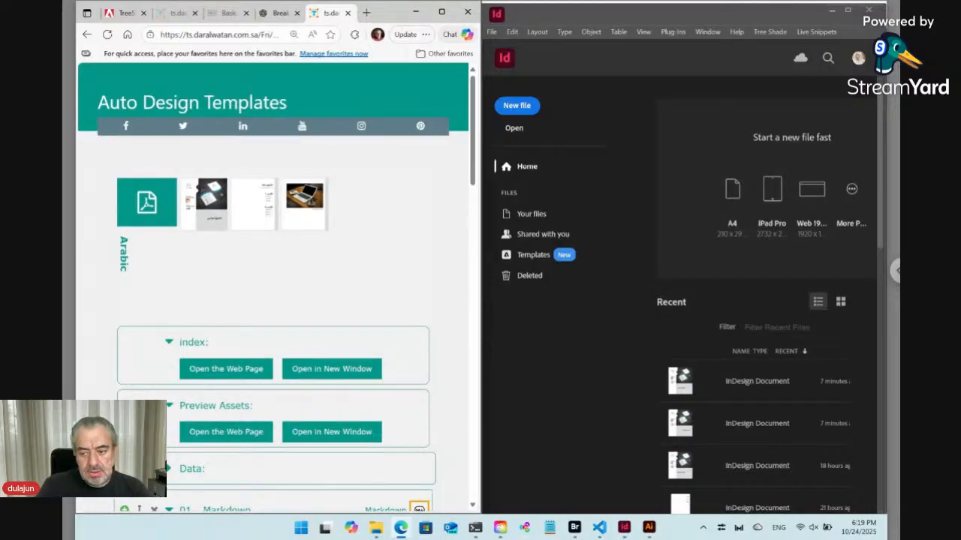
Step: Reload the Fri/Markdown page and open the English version's PDF
{"action": "key", "text": "alt+Tab"}
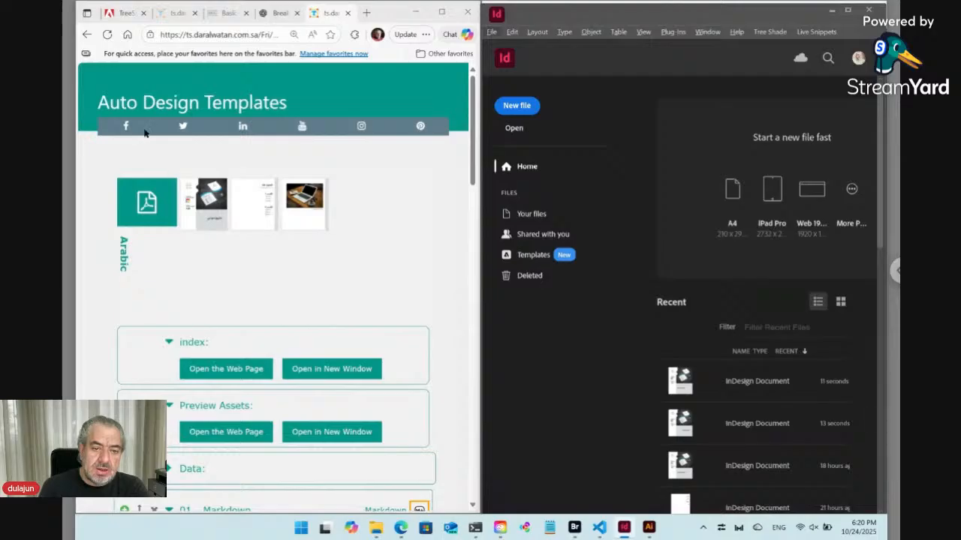
{"action": "left_click", "coordinate": [108, 36]}
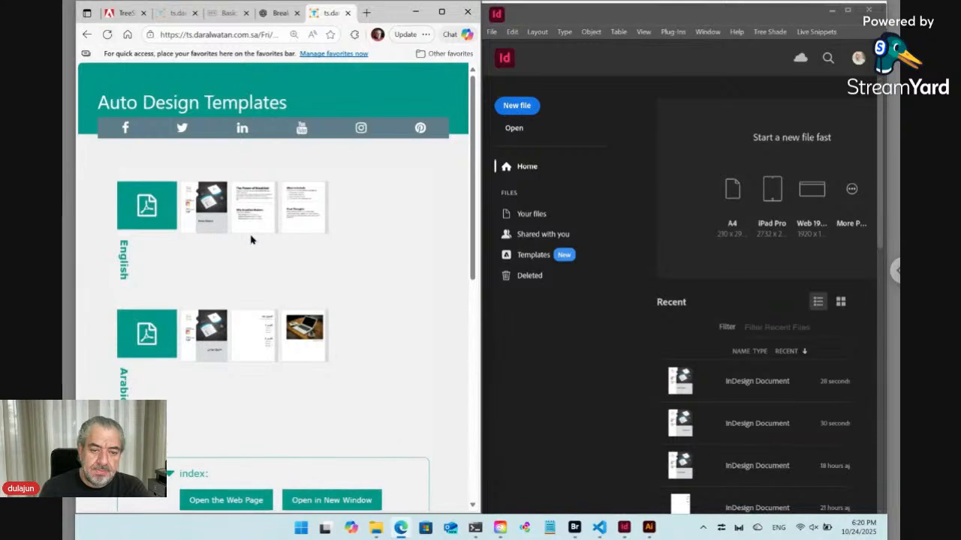
{"action": "left_click", "coordinate": [146, 208]}
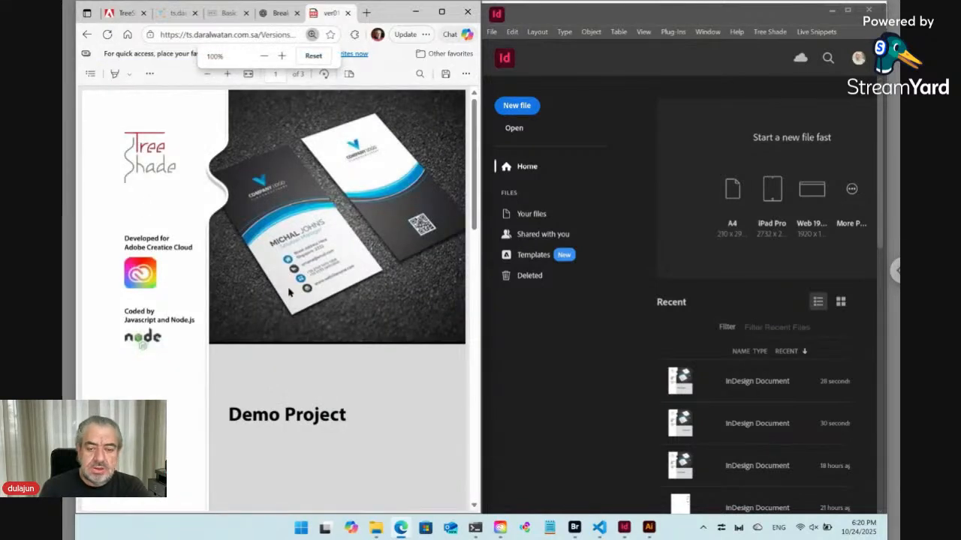
Step: Review the breakfast article's headings, lists and divider lines throughout the English PDF, and close its tab
{"action": "scroll", "coordinate": [289, 293], "scroll_direction": "down", "scroll_amount": 3}
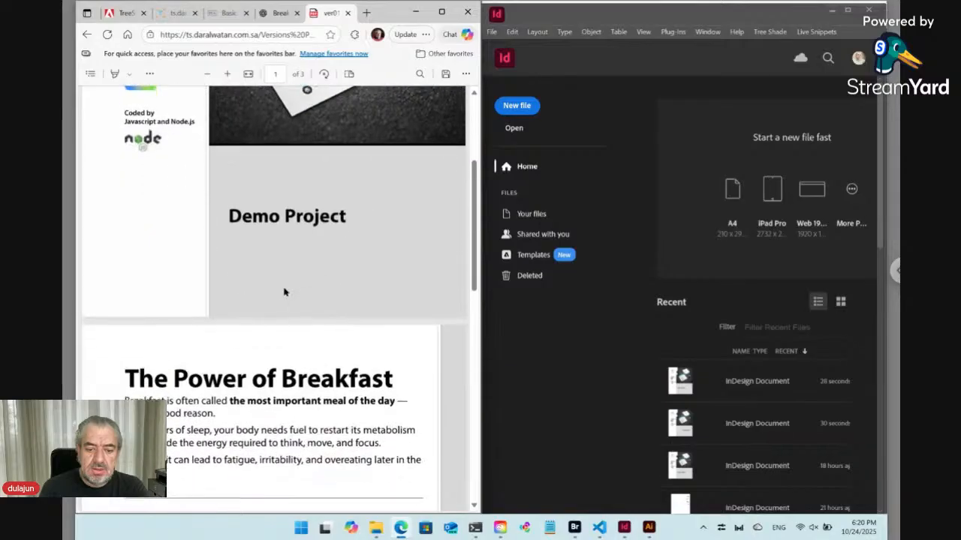
{"action": "scroll", "coordinate": [284, 292], "scroll_direction": "down", "scroll_amount": 3}
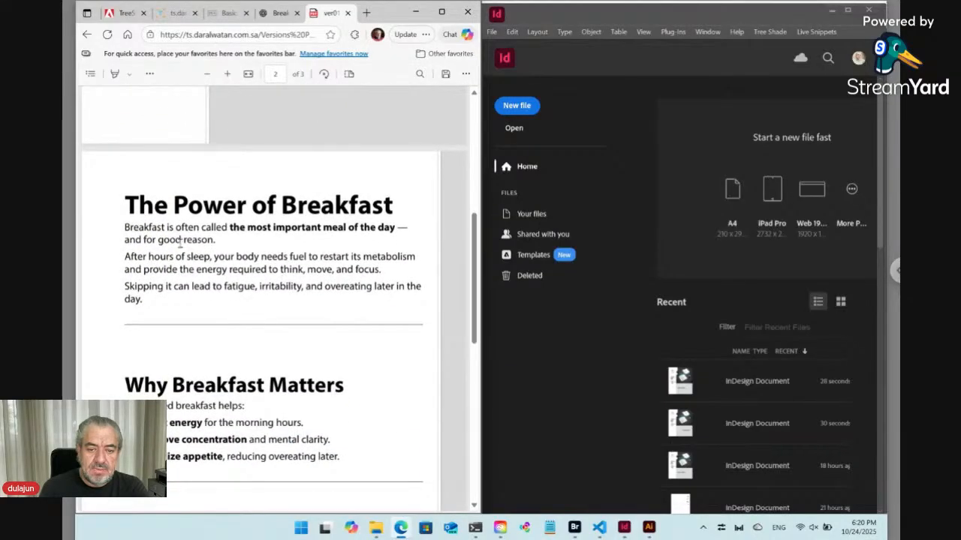
{"action": "scroll", "coordinate": [207, 253], "scroll_direction": "down", "scroll_amount": 3}
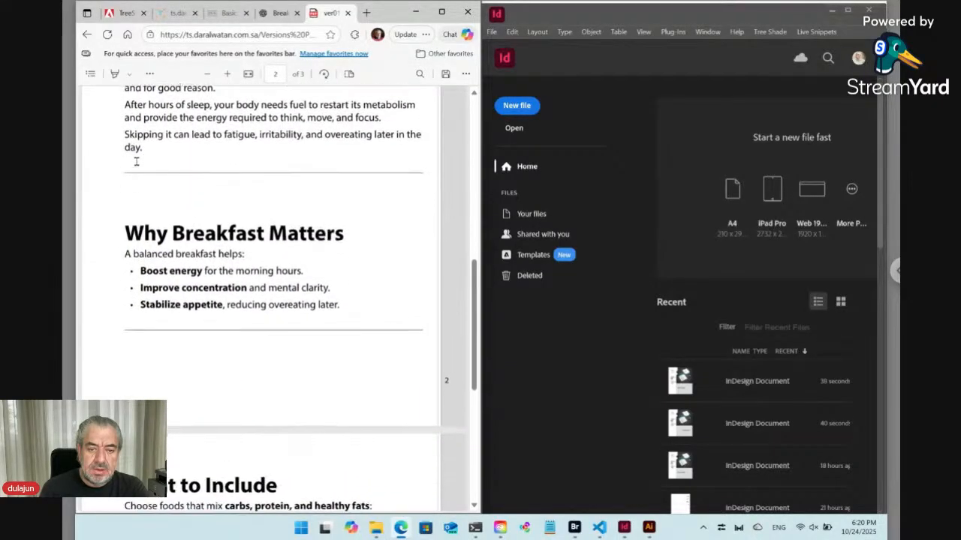
{"action": "scroll", "coordinate": [213, 282], "scroll_direction": "down", "scroll_amount": 3}
{"action": "scroll", "coordinate": [213, 282], "scroll_direction": "down", "scroll_amount": 3}
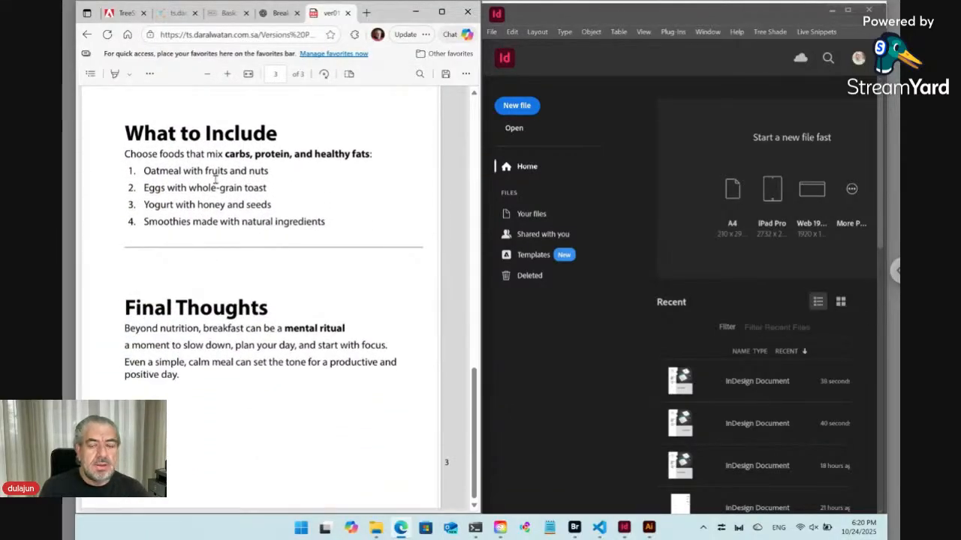
{"action": "scroll", "coordinate": [279, 177], "scroll_direction": "up", "scroll_amount": 3}
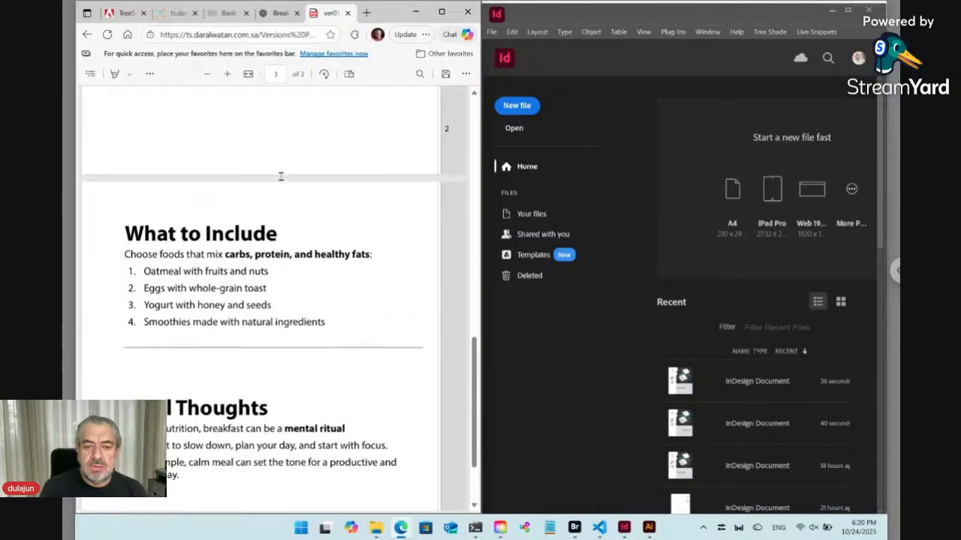
{"action": "left_click", "coordinate": [348, 14]}
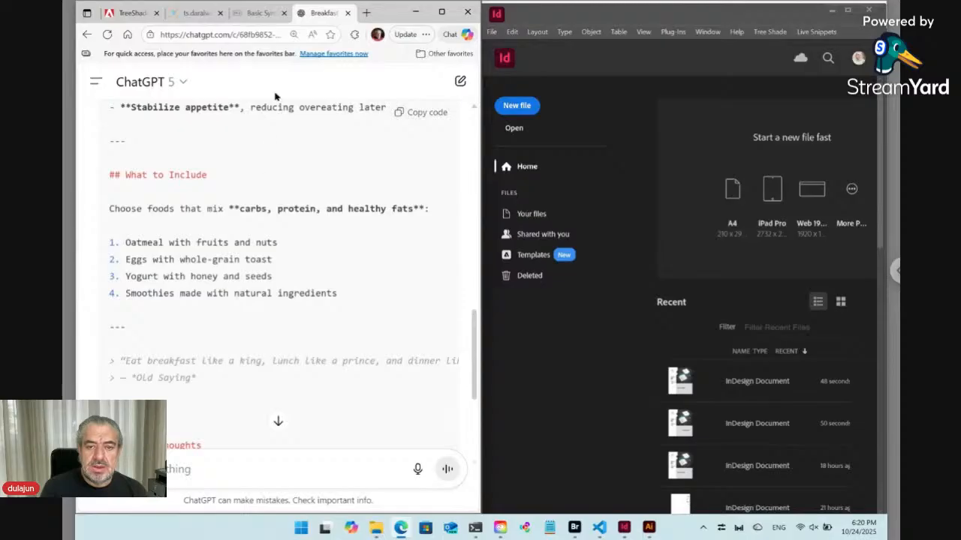
Step: Switch to a maximized Adobe Bridge, show the Workshop files of Fri/Markdown, and open the online form from the Data text file
{"action": "left_click", "coordinate": [574, 528]}
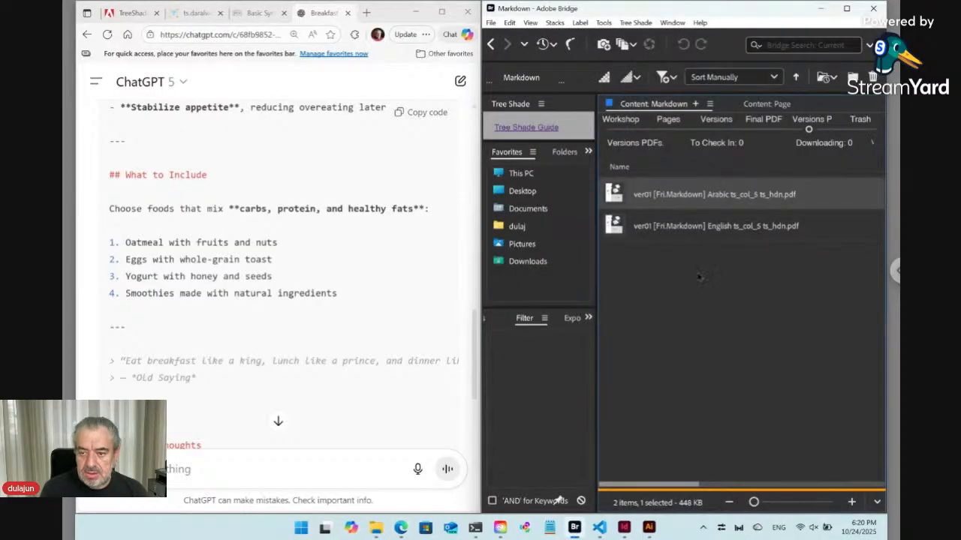
{"action": "left_click", "coordinate": [846, 11]}
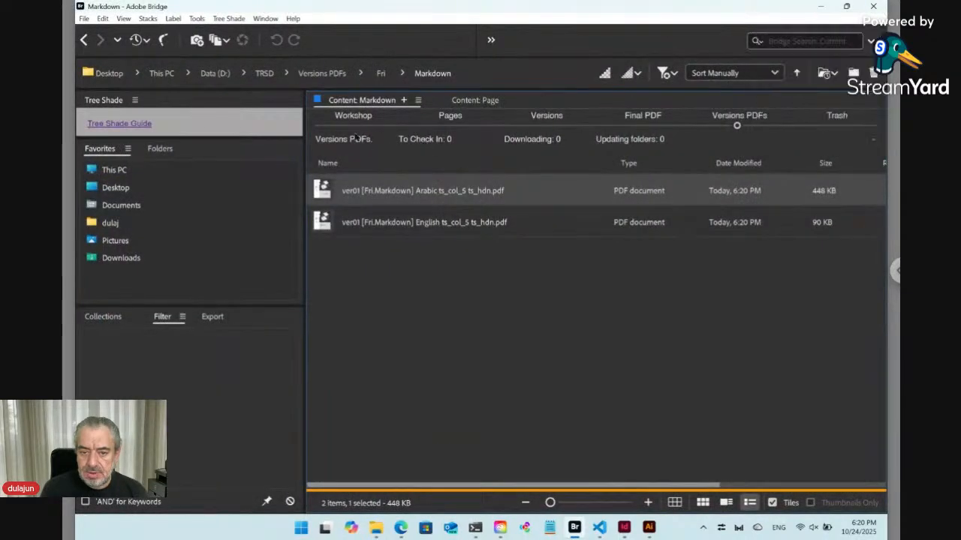
{"action": "left_click", "coordinate": [353, 126]}
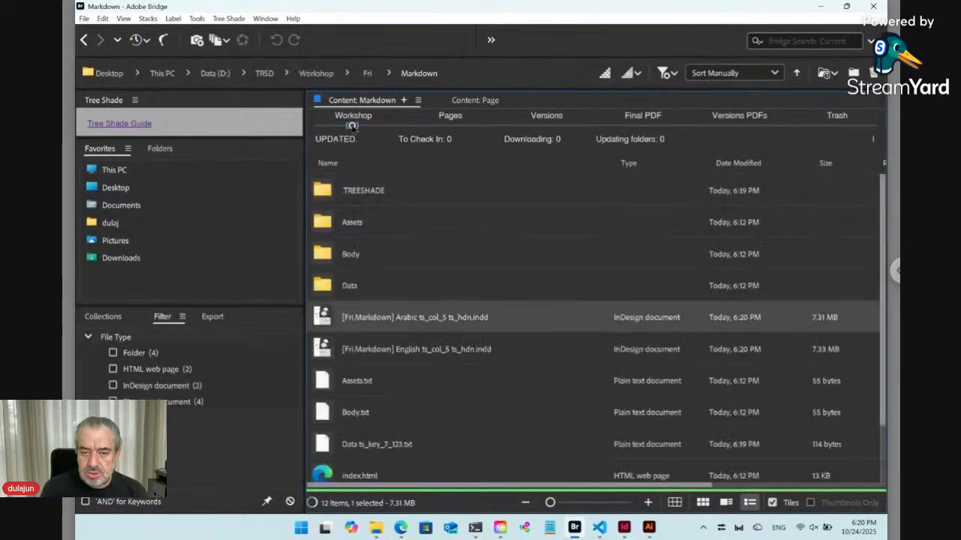
{"action": "left_click", "coordinate": [367, 451]}
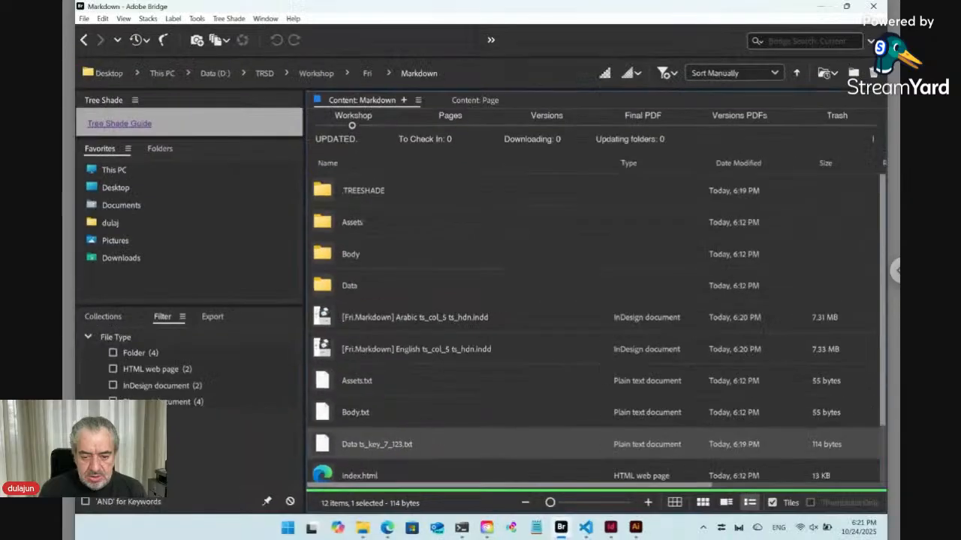
{"action": "double_click", "coordinate": [327, 444]}
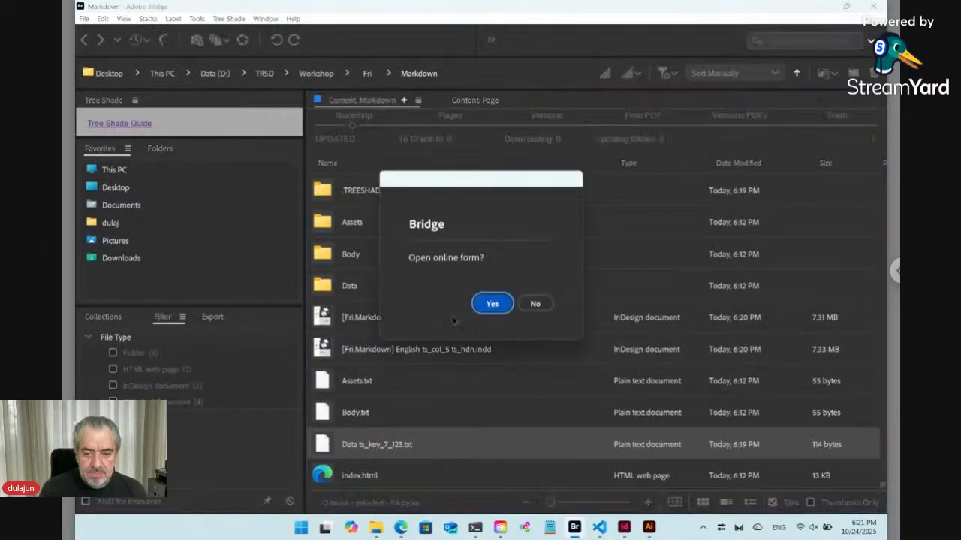
{"action": "left_click", "coordinate": [491, 303]}
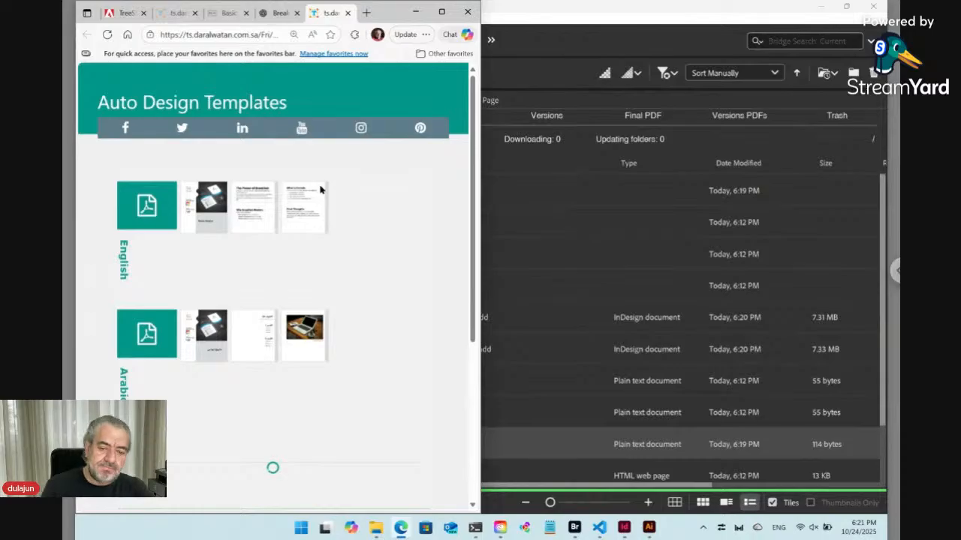
Step: Switch the online form to its Arabic version and bring up the Arabic sample text in the Markdown editor
{"action": "scroll", "coordinate": [321, 190], "scroll_direction": "down", "scroll_amount": 5}
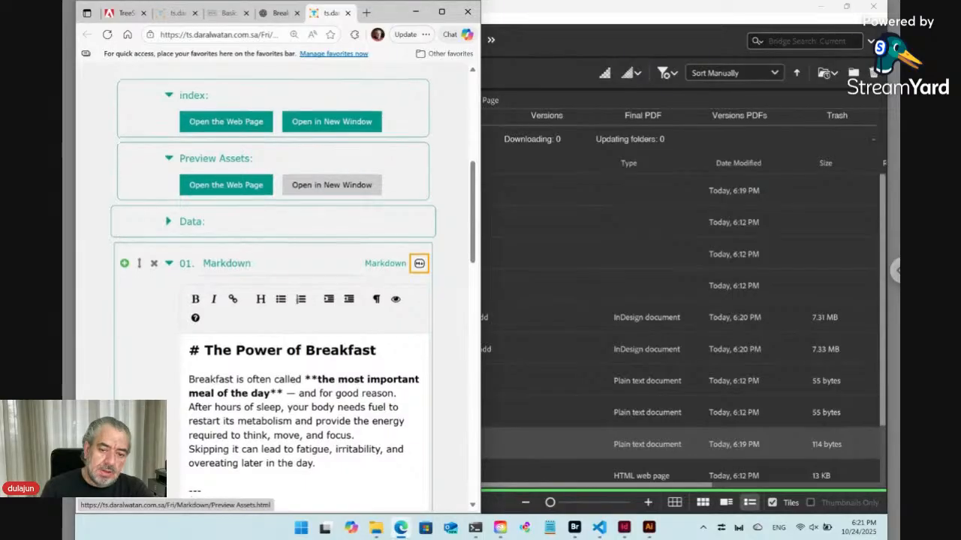
{"action": "scroll", "coordinate": [331, 190], "scroll_direction": "down", "scroll_amount": 6}
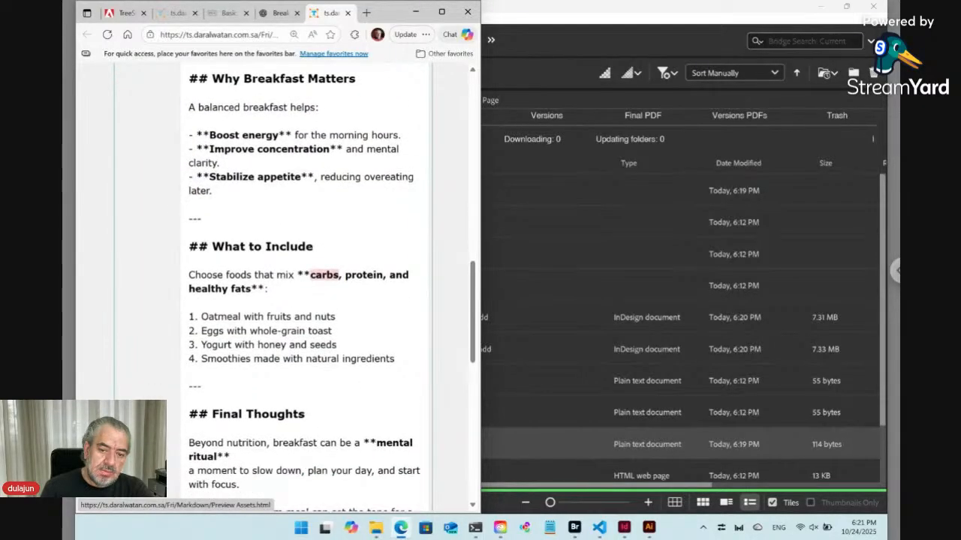
{"action": "scroll", "coordinate": [274, 285], "scroll_direction": "down", "scroll_amount": 6}
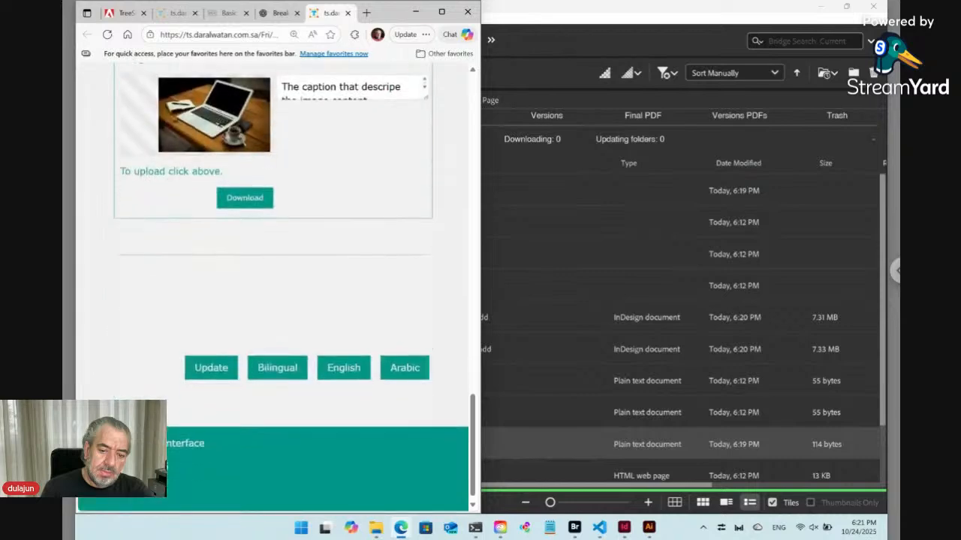
{"action": "left_click", "coordinate": [413, 365]}
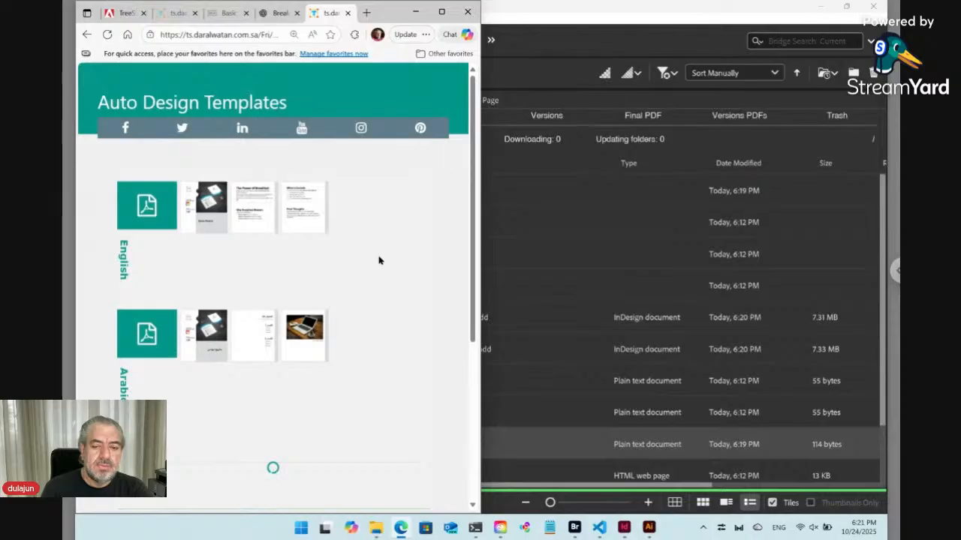
{"action": "scroll", "coordinate": [332, 255], "scroll_direction": "down", "scroll_amount": 6}
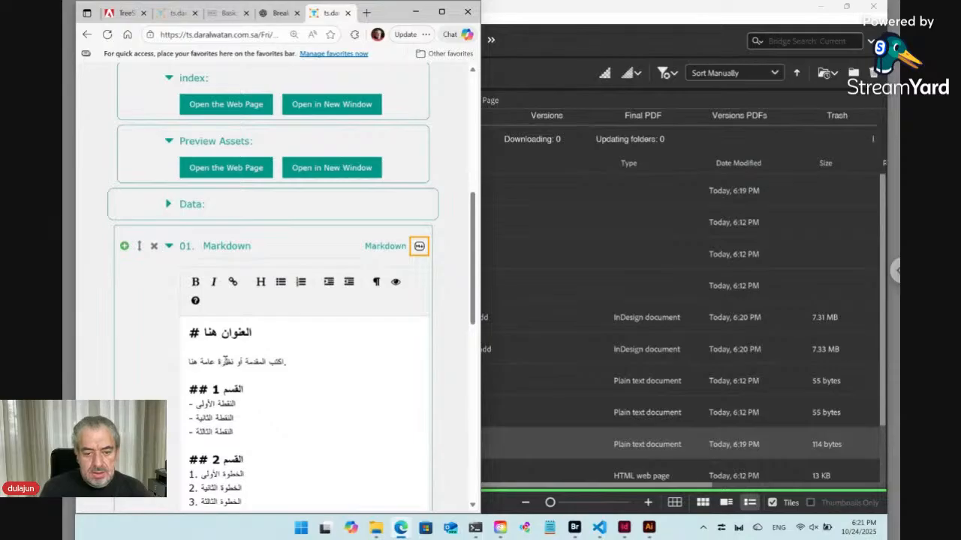
Step: Return to the ChatGPT breakfast conversation and send the prompt "Translate the Markdown to Arabic."
{"action": "left_click", "coordinate": [279, 14]}
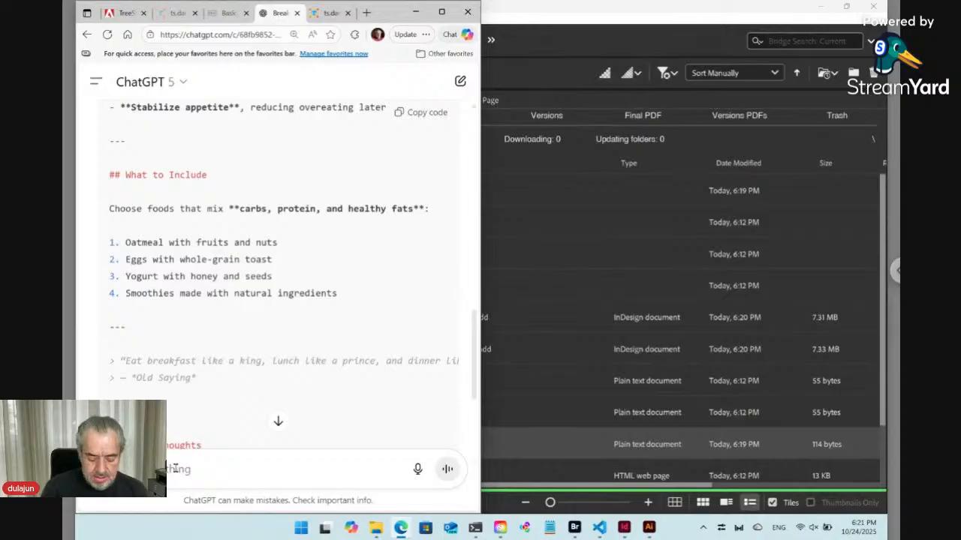
{"action": "type", "text": "g"}
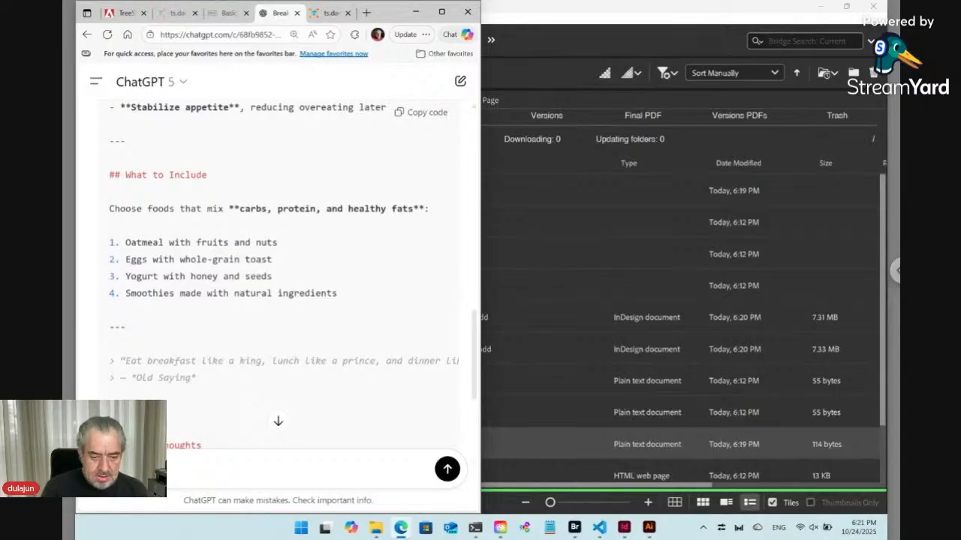
{"action": "type", "text": "he"}
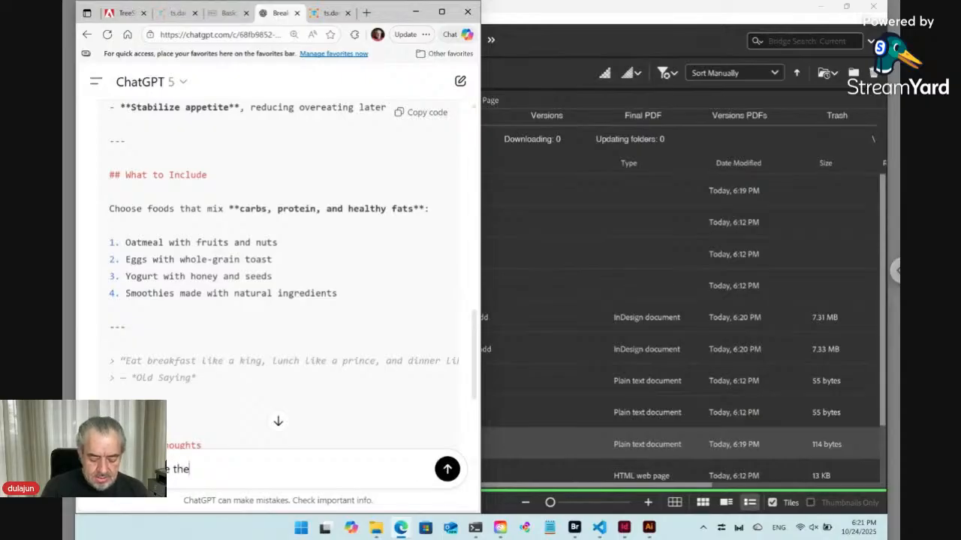
{"action": "type", "text": " Markdown t"}
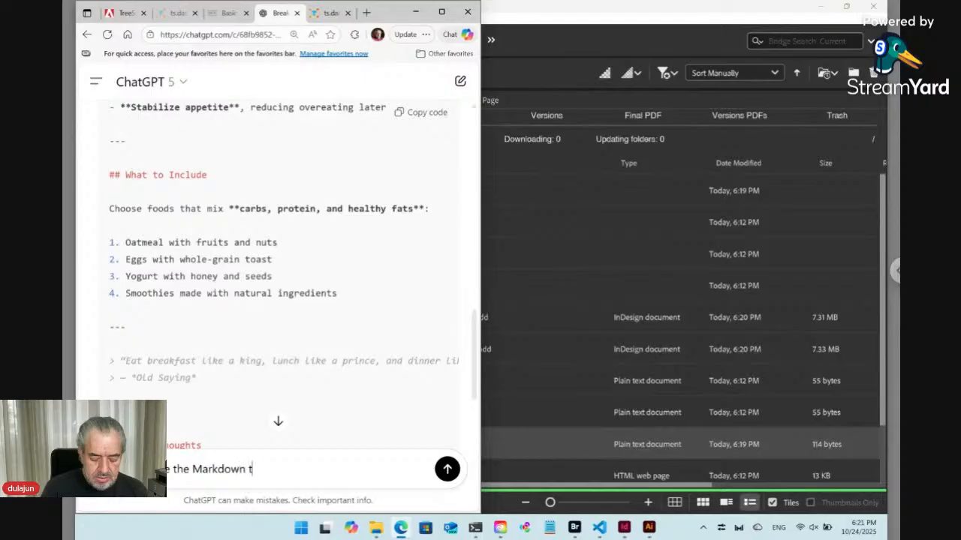
{"action": "type", "text": "o Arabic"}
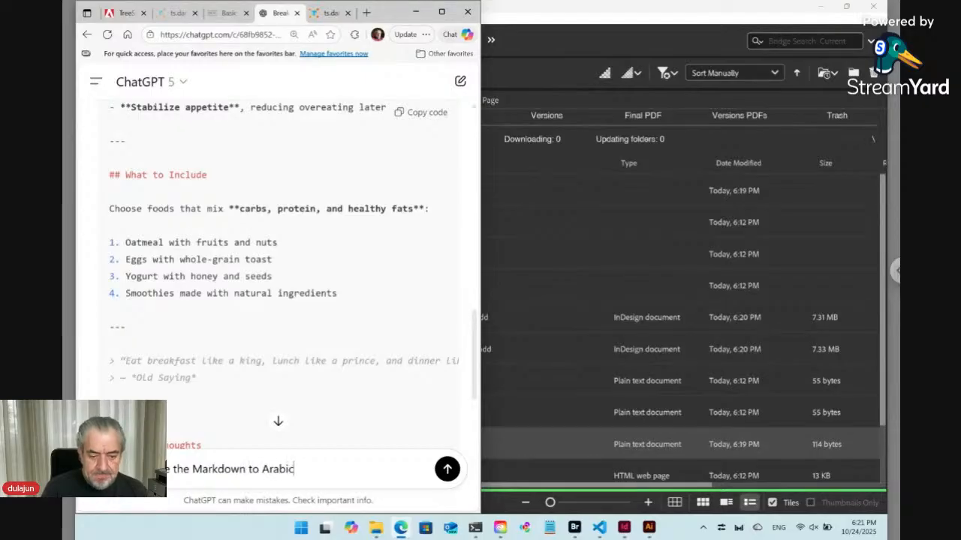
{"action": "type", "text": "."}
{"action": "key", "text": "Return"}
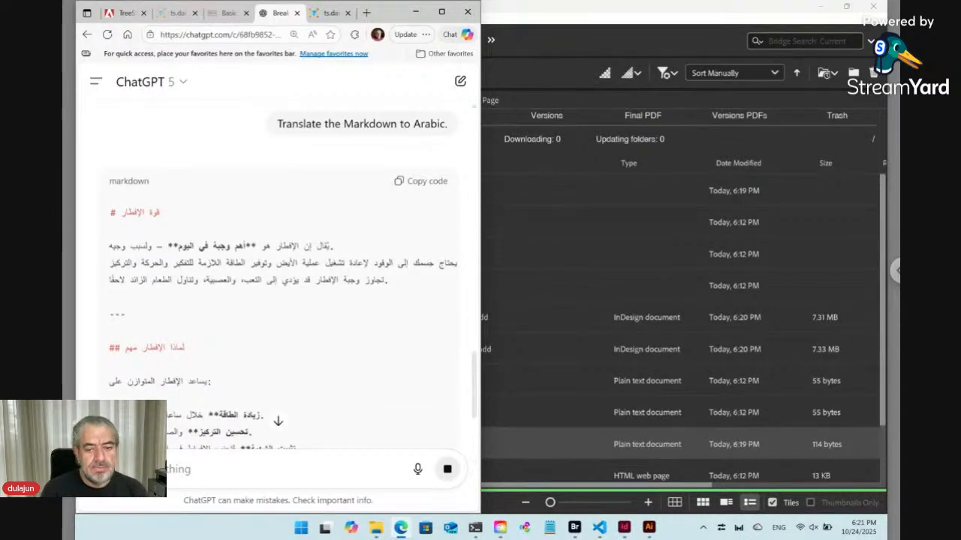
{"action": "scroll", "coordinate": [240, 353], "scroll_direction": "down", "scroll_amount": 5}
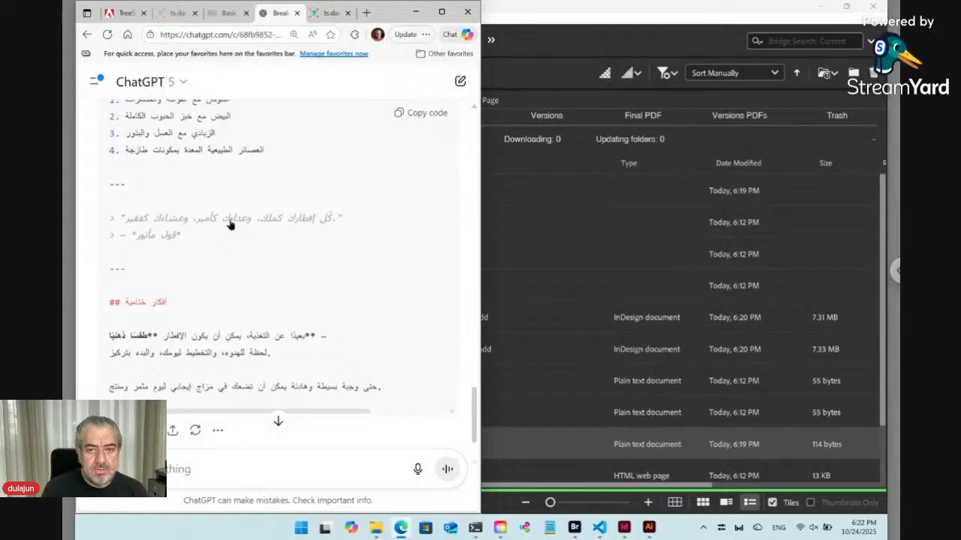
Step: Replace the Arabic sample text in the form's Markdown editor with the copied translation and delete its closing code fence
{"action": "left_click", "coordinate": [324, 16]}
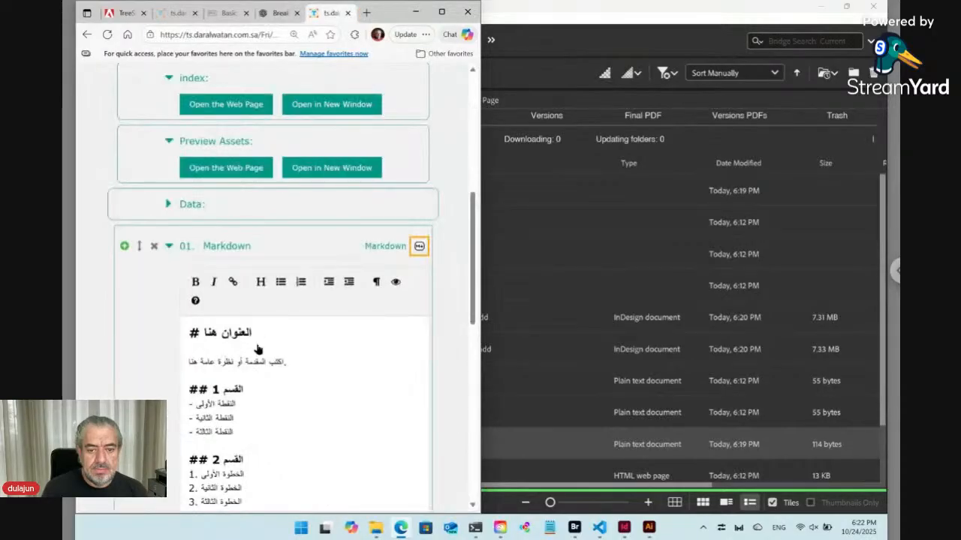
{"action": "key", "text": "ctrl+a"}
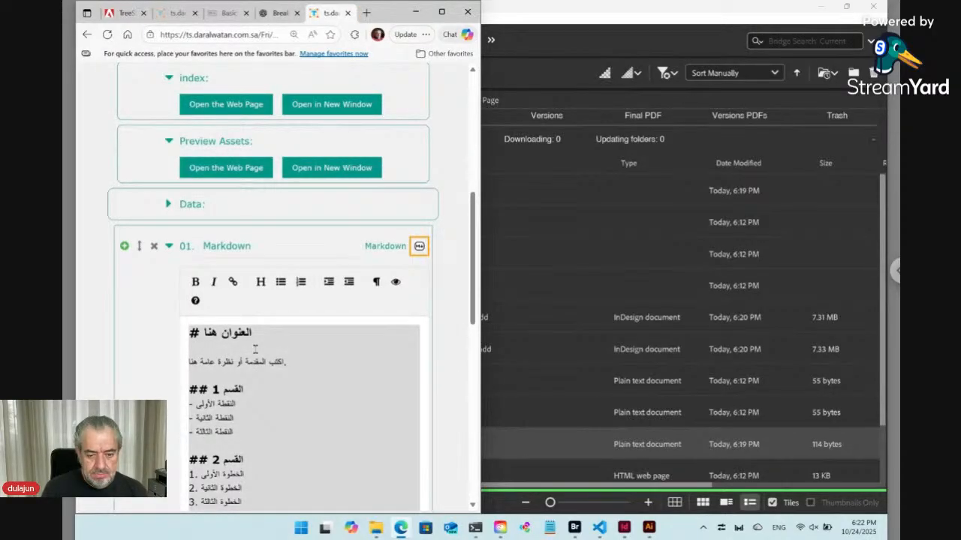
{"action": "key", "text": "ctrl+v"}
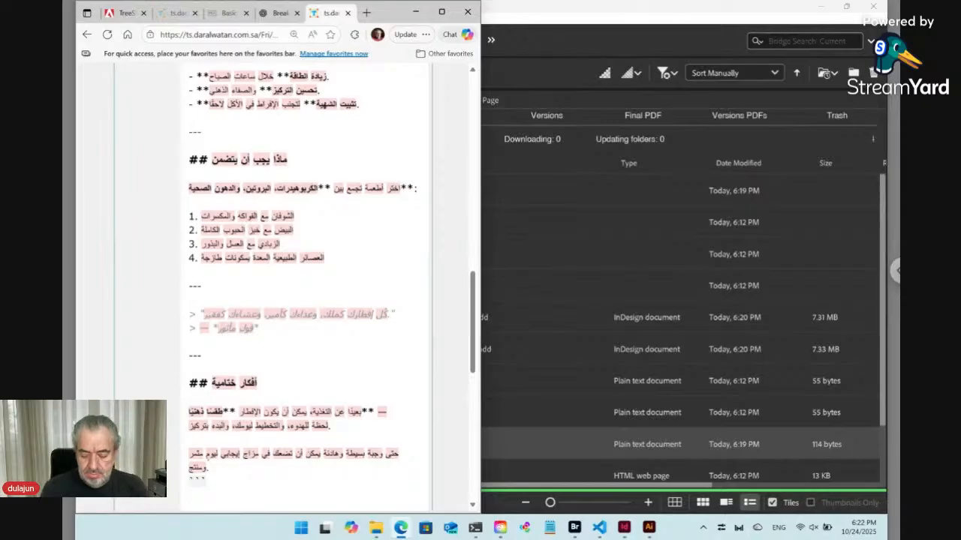
{"action": "key", "text": "BackSpace"}
{"action": "key", "text": "BackSpace"}
{"action": "key", "text": "BackSpace"}
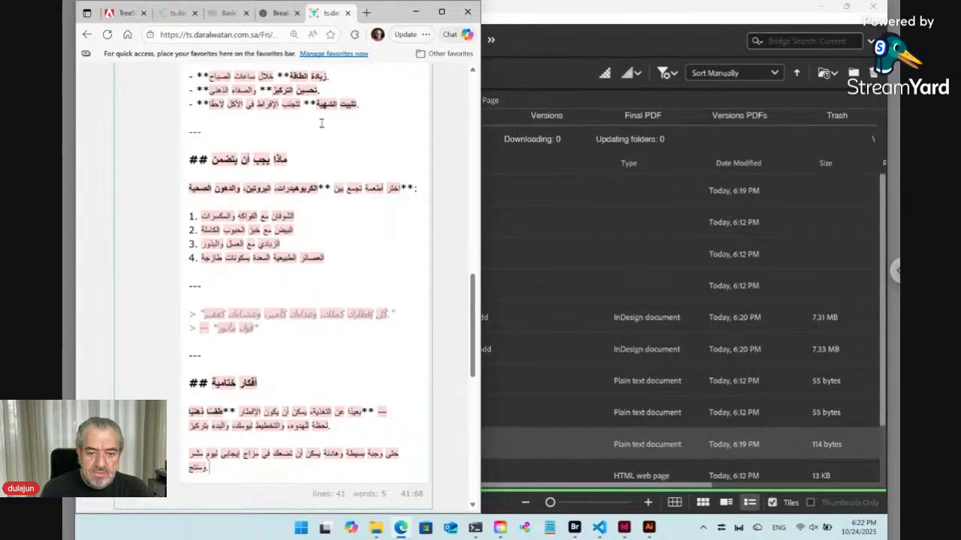
Step: Set the Markdown editor's text direction to right-to-left and select the opening code-fence line above the title
{"action": "scroll", "coordinate": [310, 287], "scroll_direction": "up", "scroll_amount": 5}
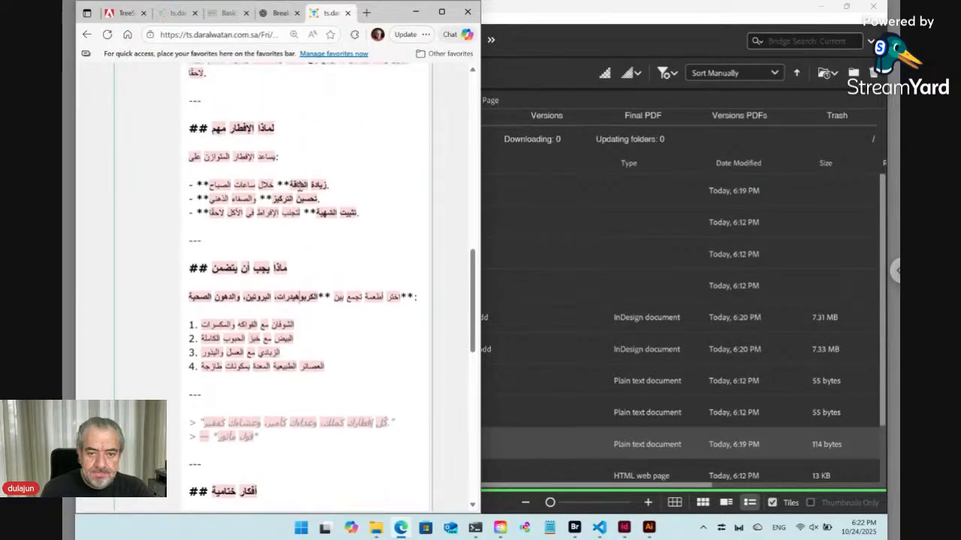
{"action": "scroll", "coordinate": [377, 139], "scroll_direction": "up", "scroll_amount": 2}
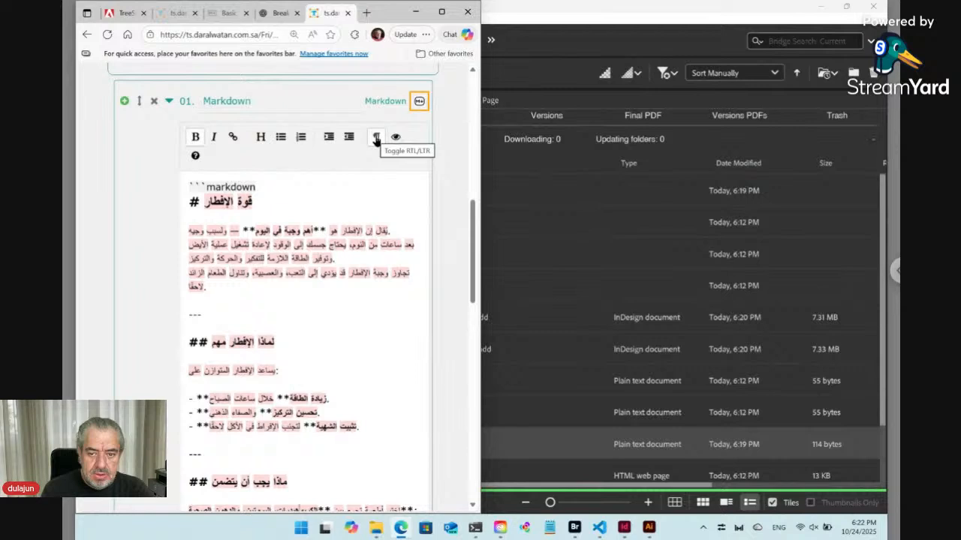
{"action": "left_click", "coordinate": [376, 138]}
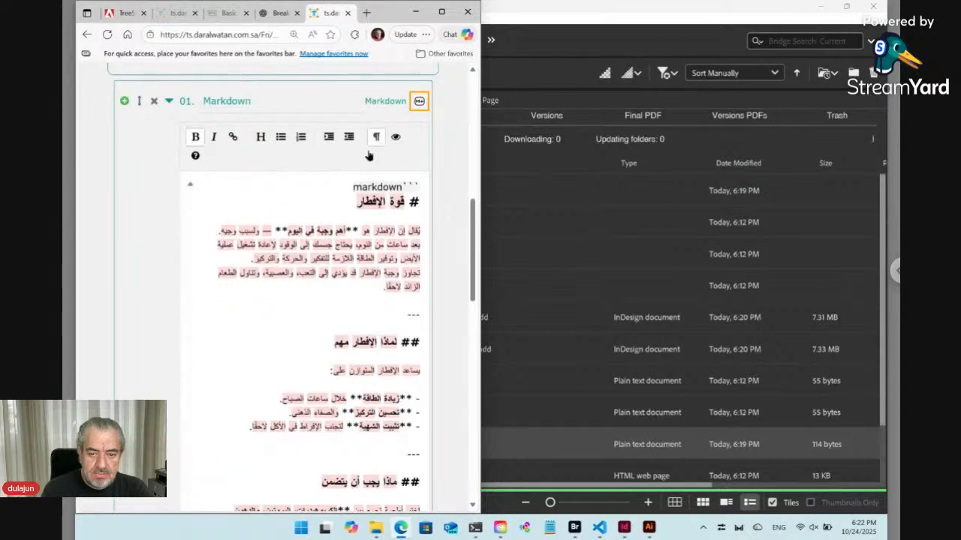
{"action": "left_click", "coordinate": [365, 187]}
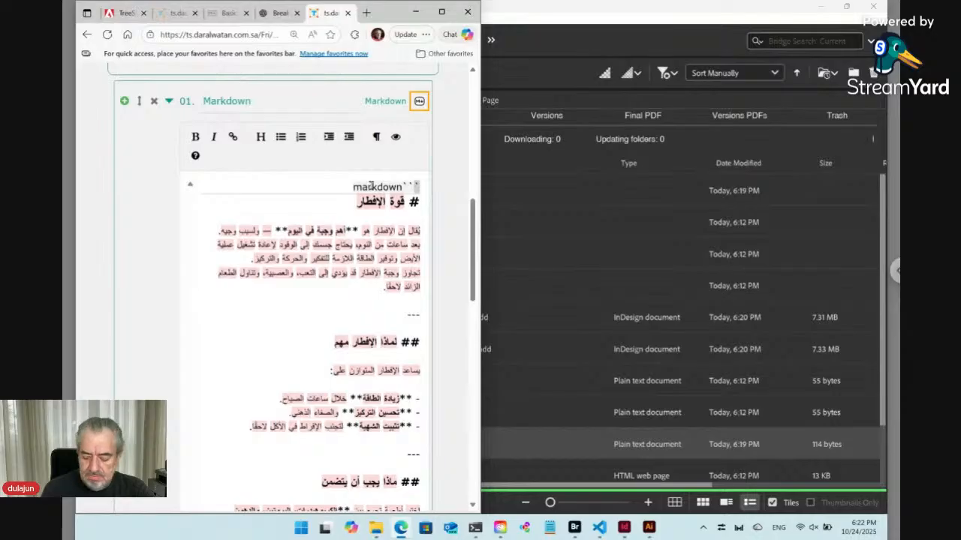
{"action": "triple_click", "coordinate": [374, 187]}
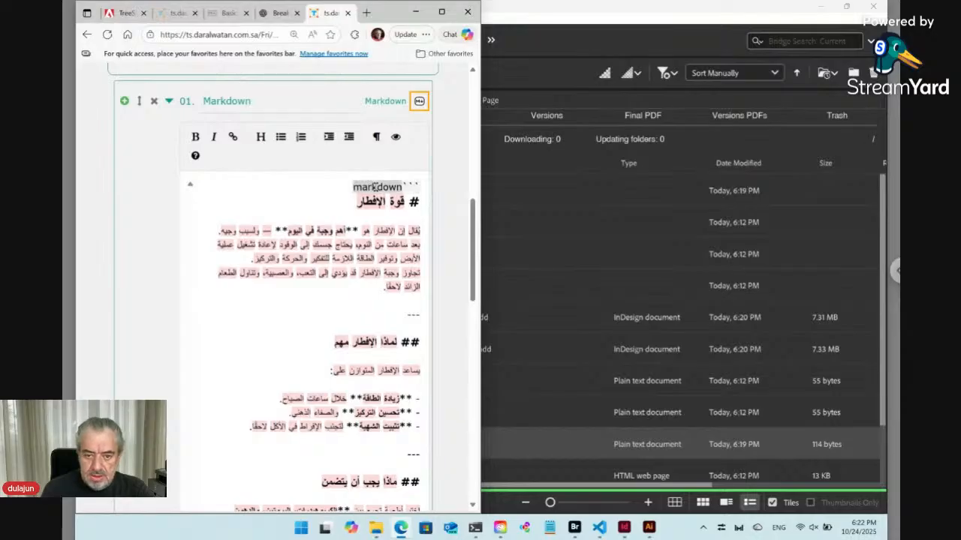
Step: Copy the code of ChatGPT's Arabic translation and replace the Markdown editor's entire content with it
{"action": "left_click", "coordinate": [281, 15]}
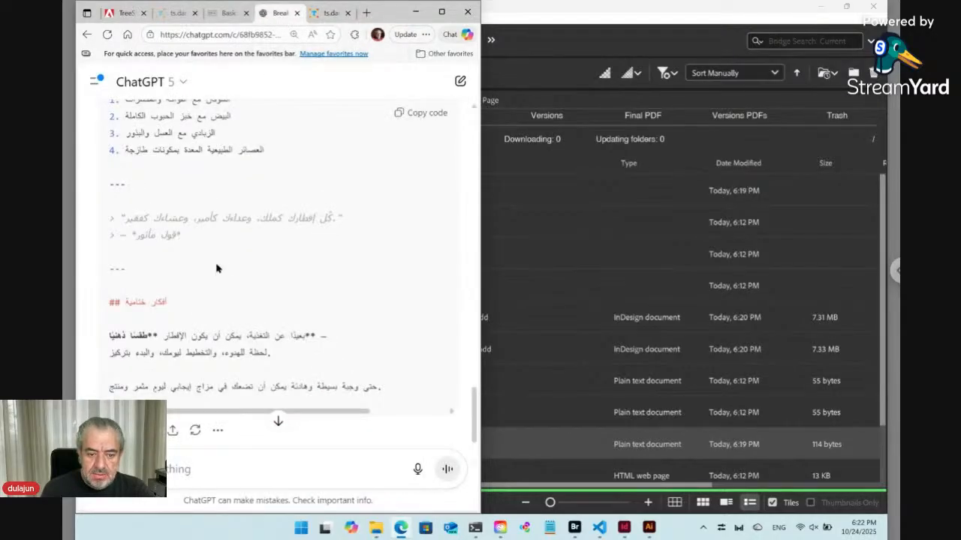
{"action": "scroll", "coordinate": [217, 269], "scroll_direction": "up", "scroll_amount": 5}
{"action": "scroll", "coordinate": [255, 265], "scroll_direction": "up", "scroll_amount": 3}
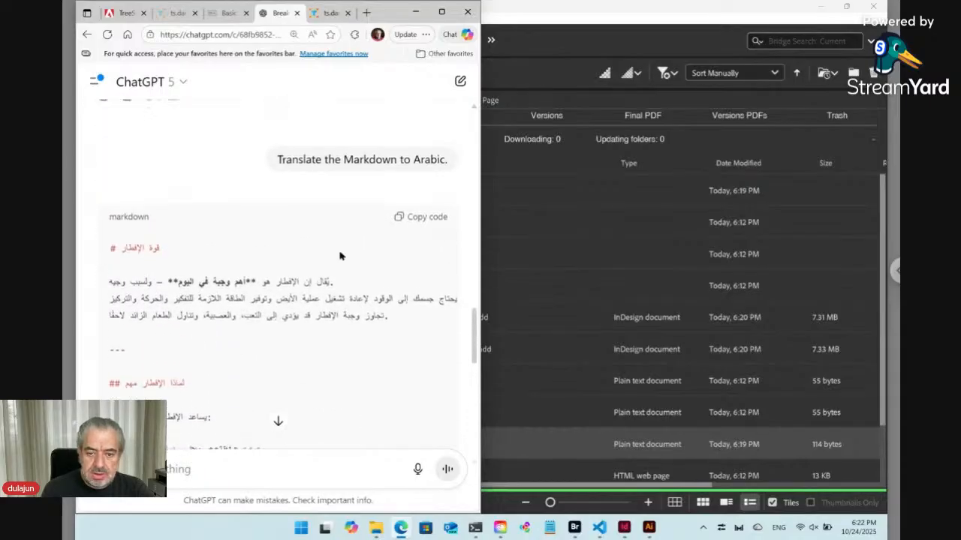
{"action": "left_click", "coordinate": [399, 217]}
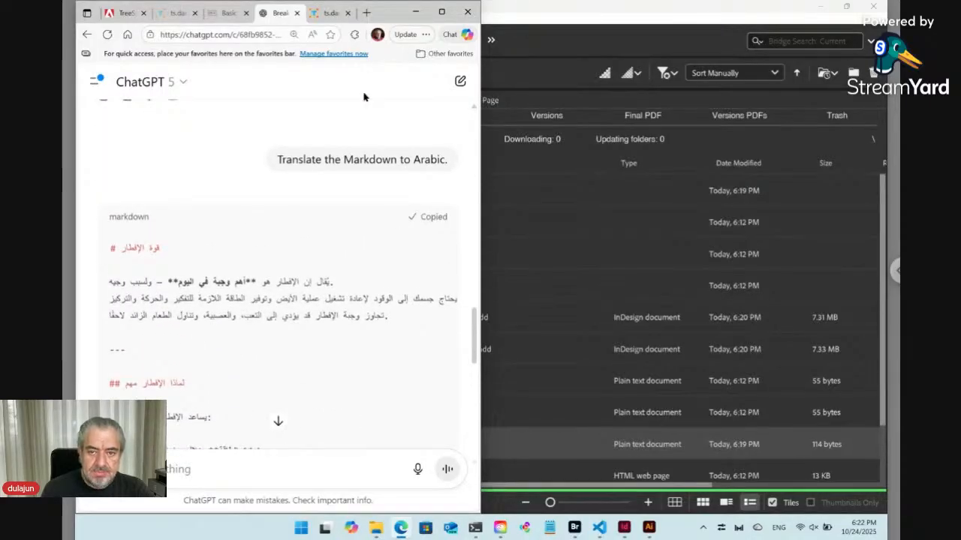
{"action": "left_click", "coordinate": [324, 14]}
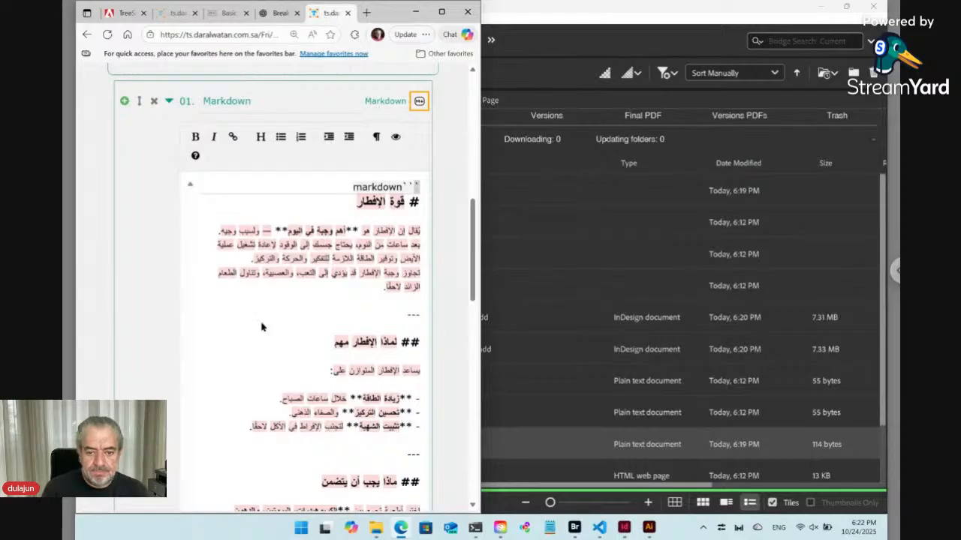
{"action": "key", "text": "ctrl+a"}
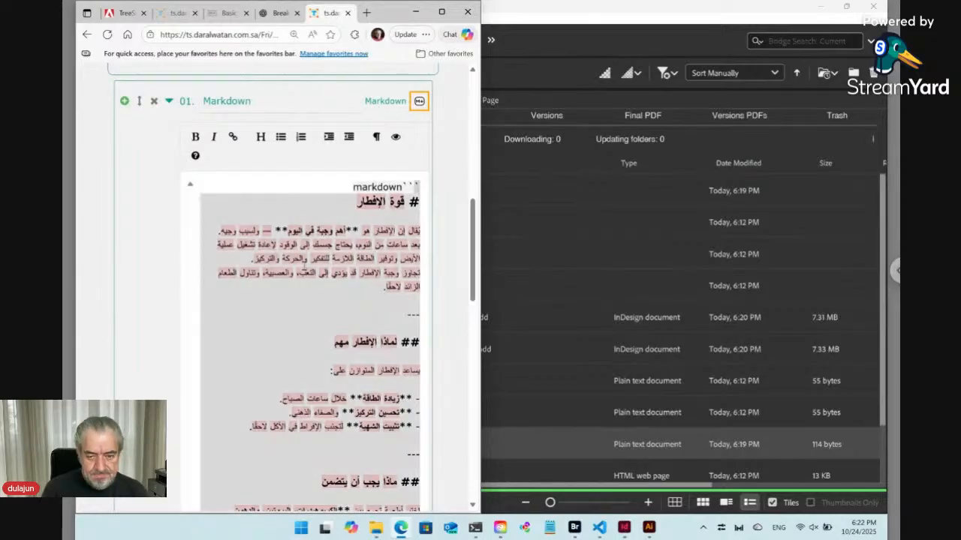
{"action": "key", "text": "ctrl+v"}
Step: Delete the two-line block quote and the redundant divider before the closing-thoughts section of the Arabic article
{"action": "scroll", "coordinate": [317, 300], "scroll_direction": "down", "scroll_amount": 1}
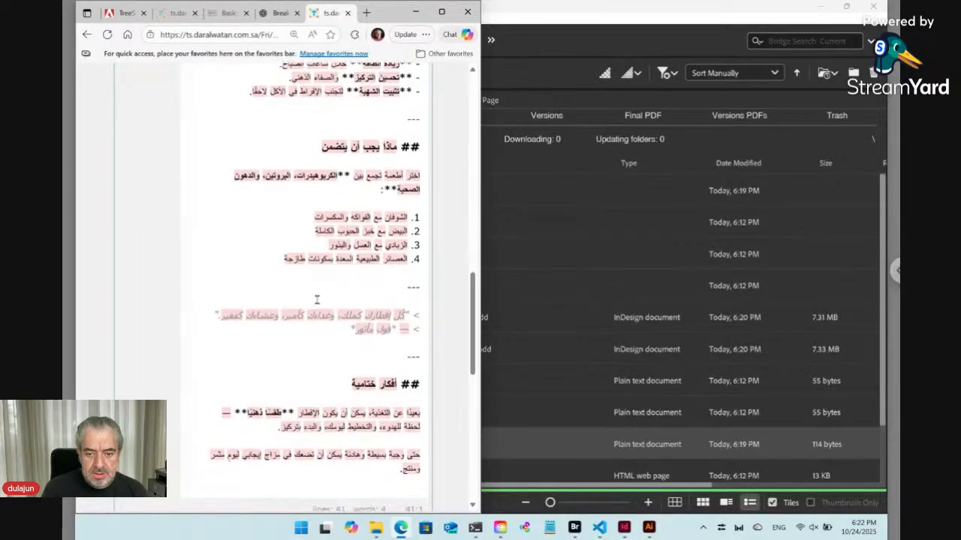
{"action": "triple_click", "coordinate": [371, 310]}
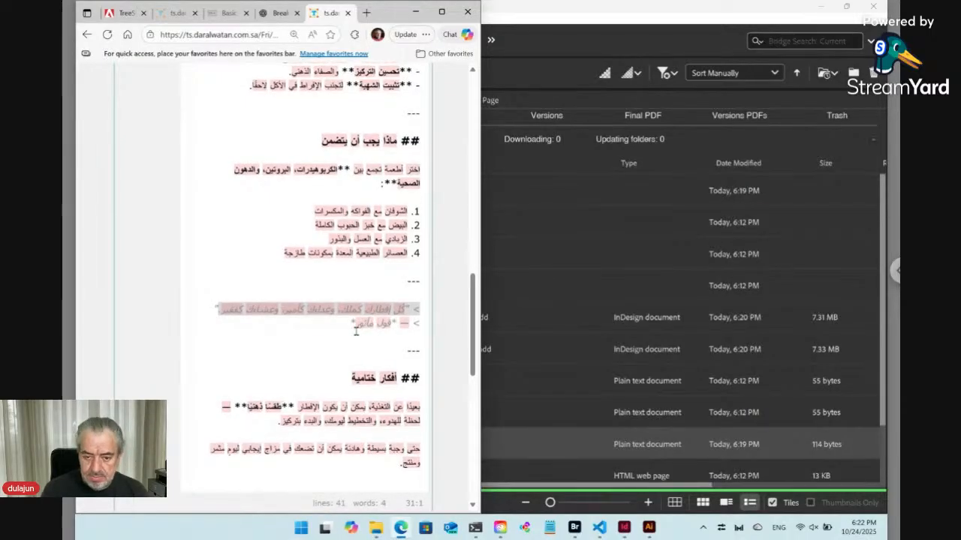
{"action": "key", "text": "shift+Down"}
{"action": "key", "text": "BackSpace"}
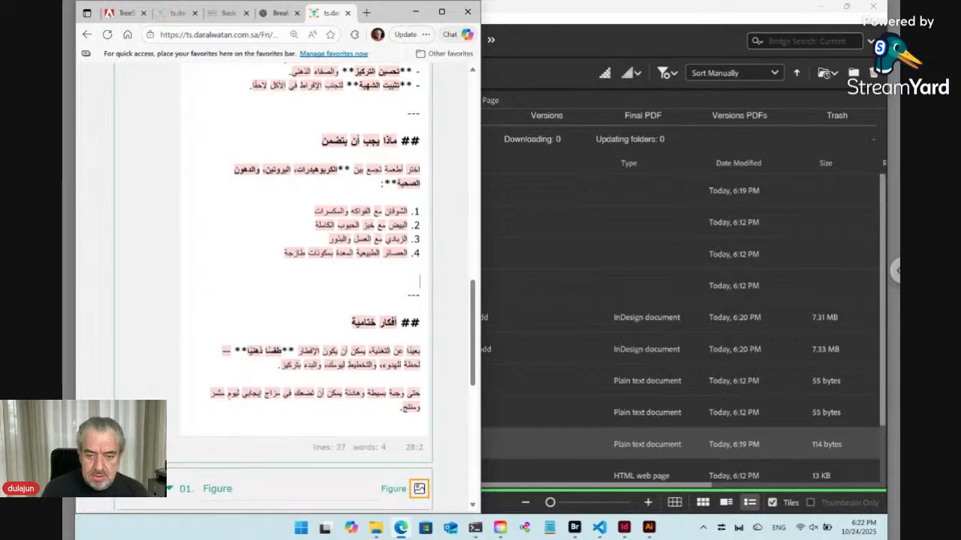
{"action": "key", "text": "BackSpace"}
{"action": "key", "text": "BackSpace"}
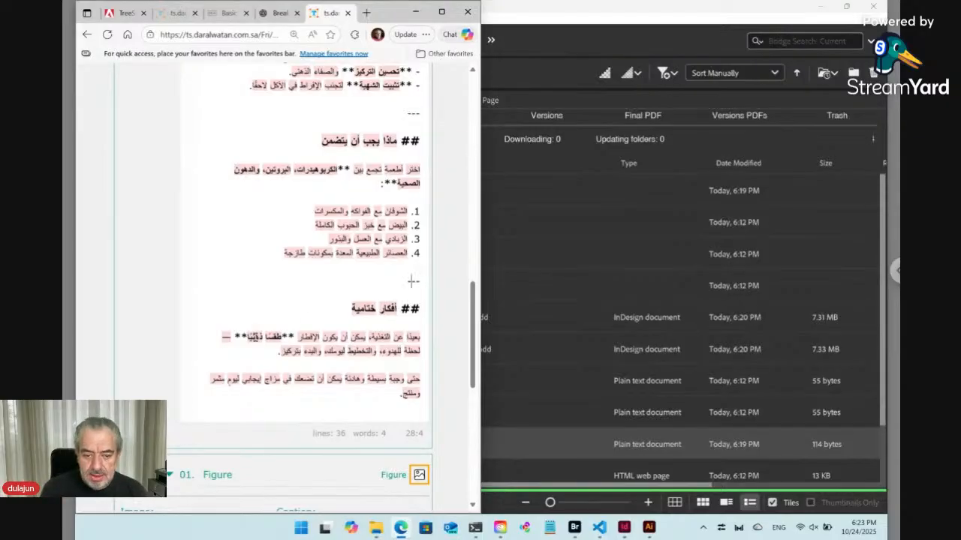
{"action": "scroll", "coordinate": [413, 444], "scroll_direction": "up", "scroll_amount": 5}
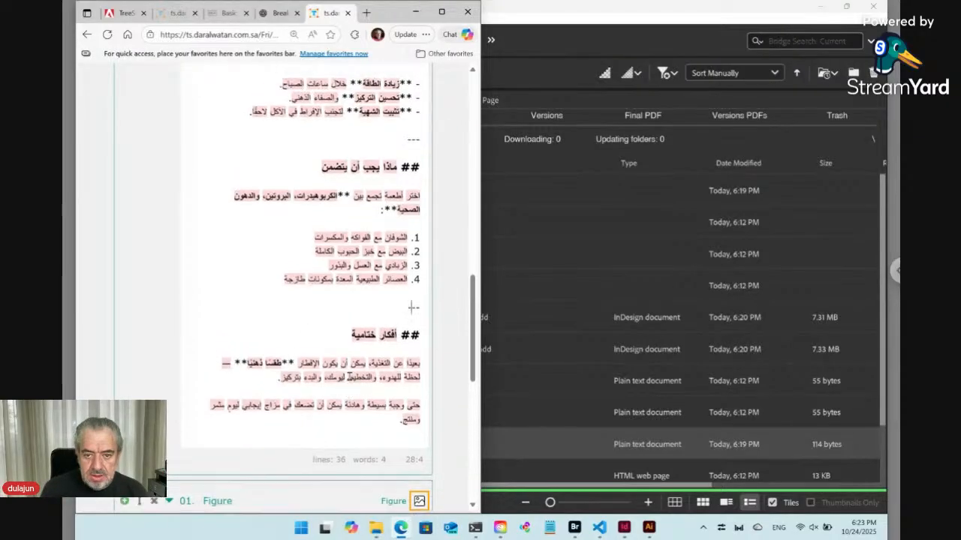
{"action": "scroll", "coordinate": [413, 444], "scroll_direction": "up", "scroll_amount": 4}
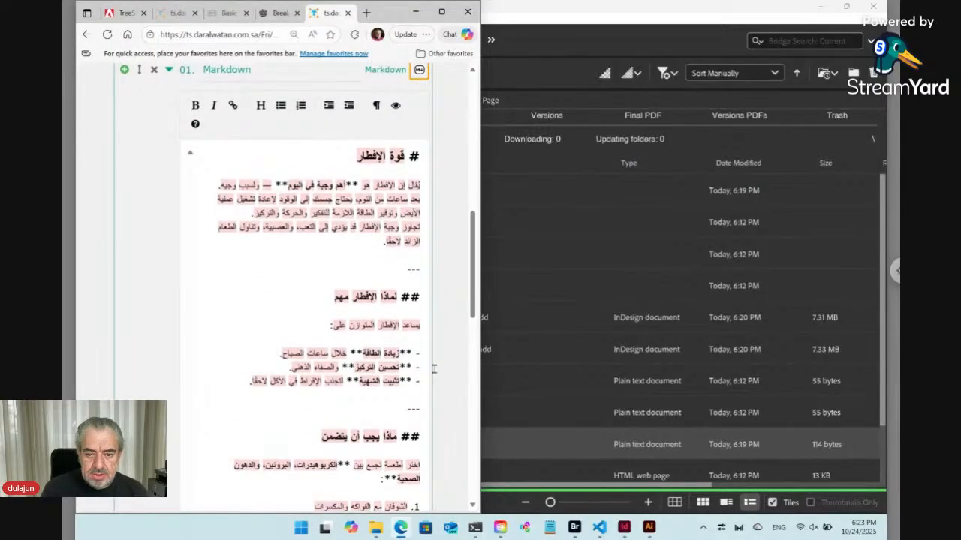
Step: Open freepik.com in a new browser tab, sign in with the suggested Google account, and maximize the browser window
{"action": "scroll", "coordinate": [448, 375], "scroll_direction": "down", "scroll_amount": 15}
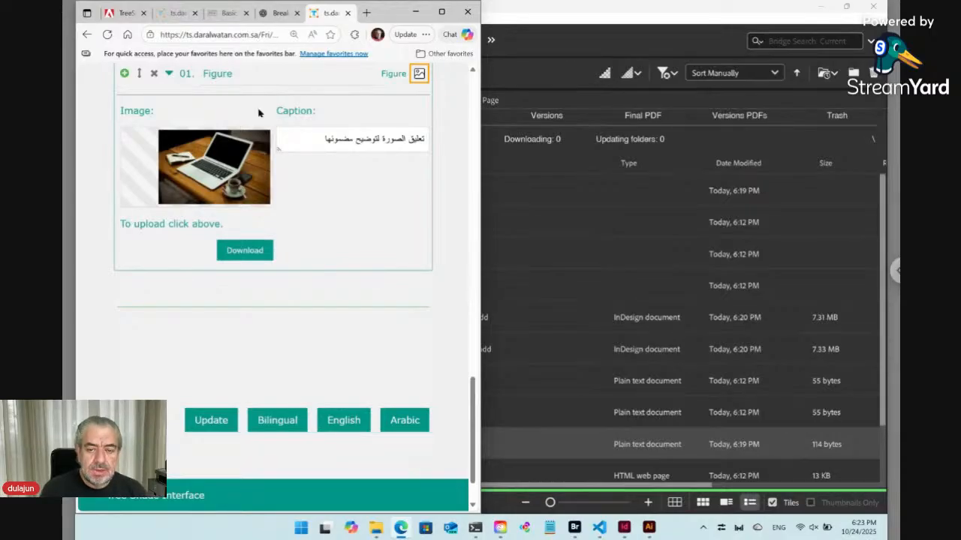
{"action": "scroll", "coordinate": [274, 285], "scroll_direction": "up", "scroll_amount": 1}
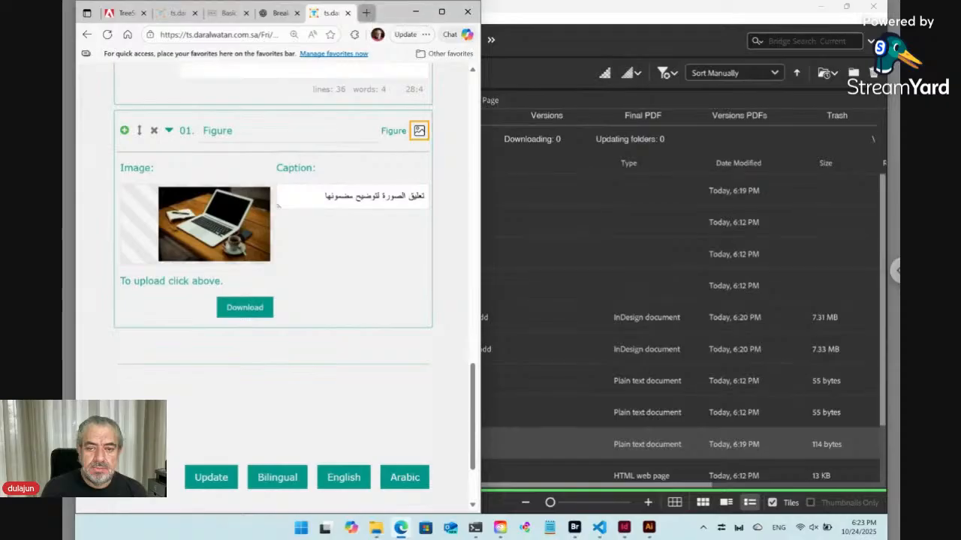
{"action": "left_click", "coordinate": [367, 13]}
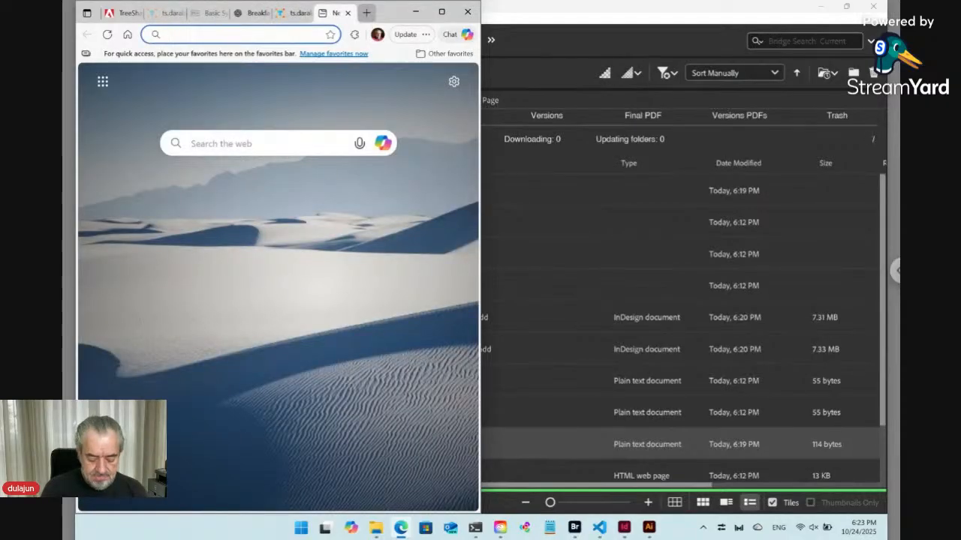
{"action": "type", "text": "fre"}
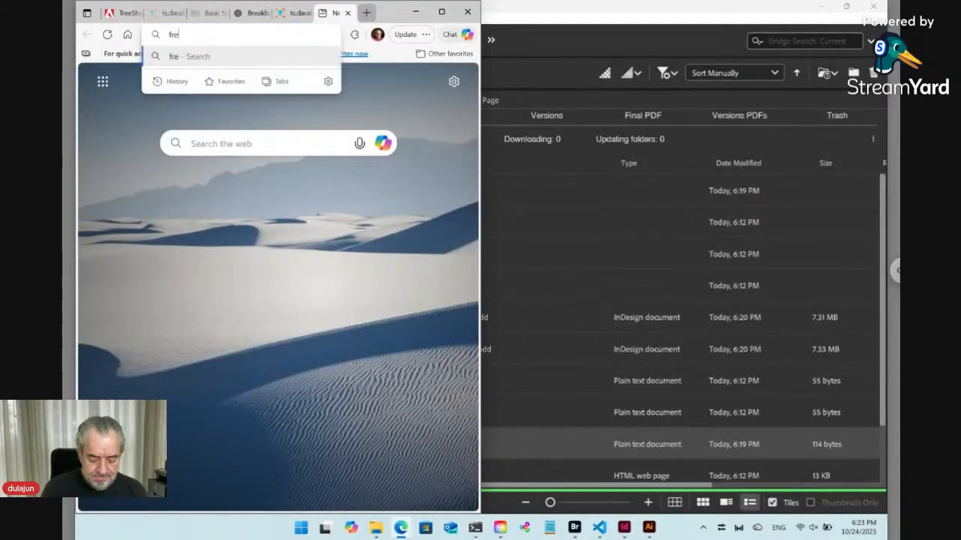
{"action": "type", "text": "epik.com"}
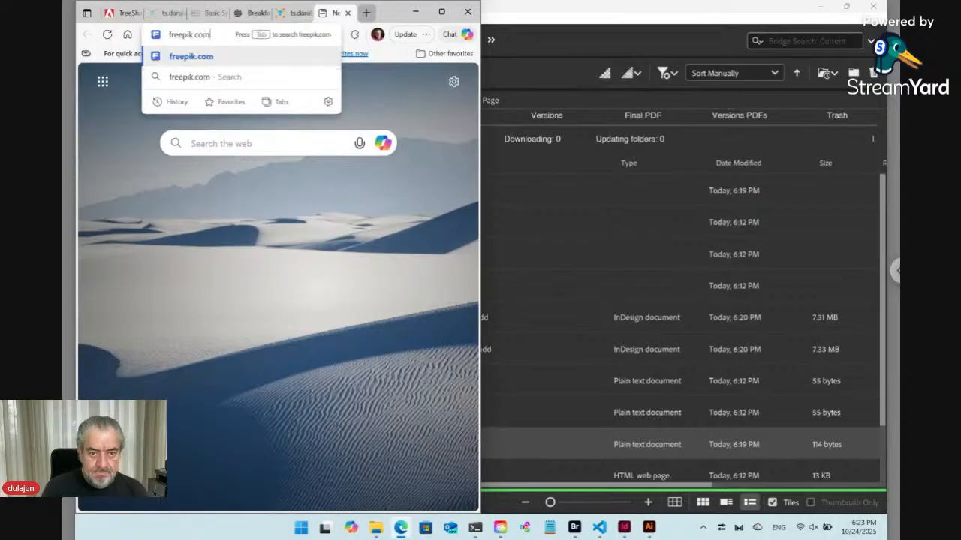
{"action": "key", "text": "Return"}
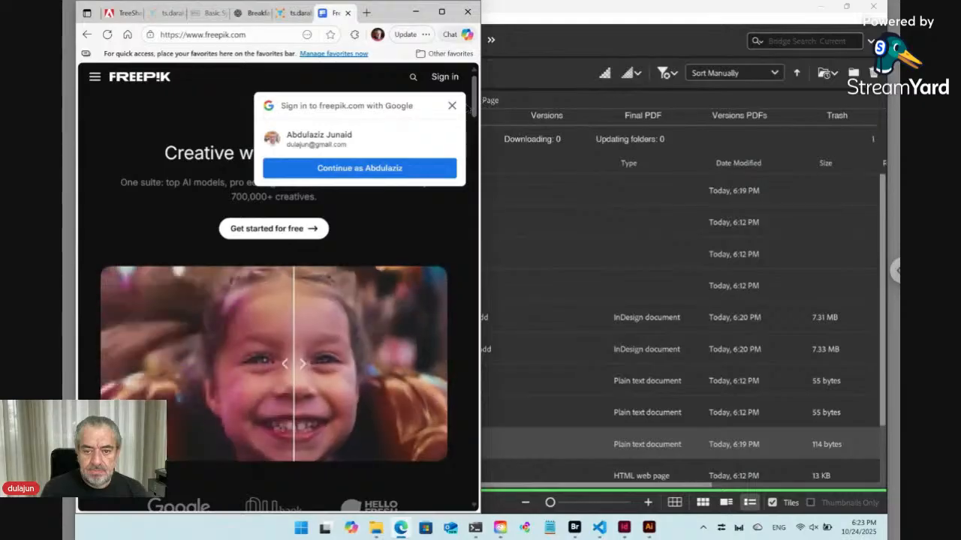
{"action": "left_click", "coordinate": [385, 172]}
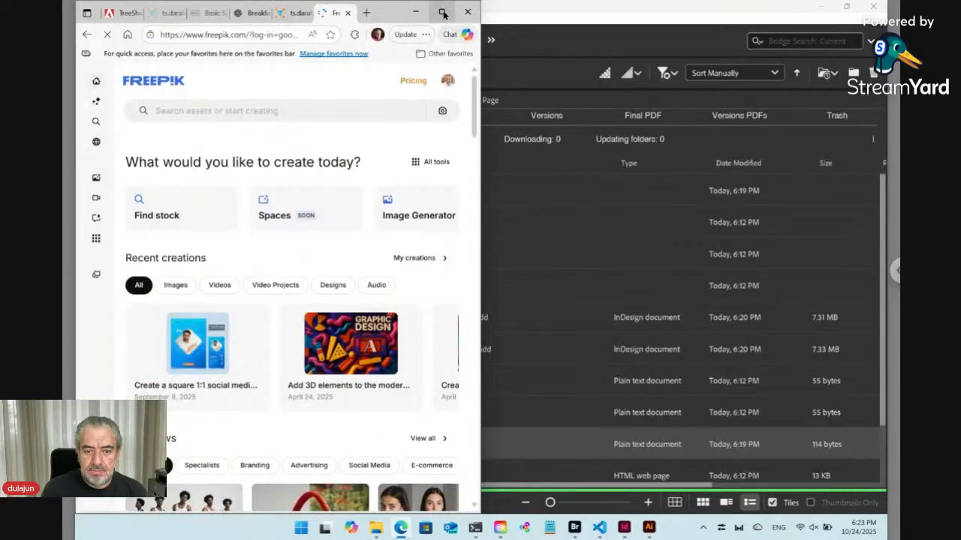
{"action": "left_click", "coordinate": [443, 14]}
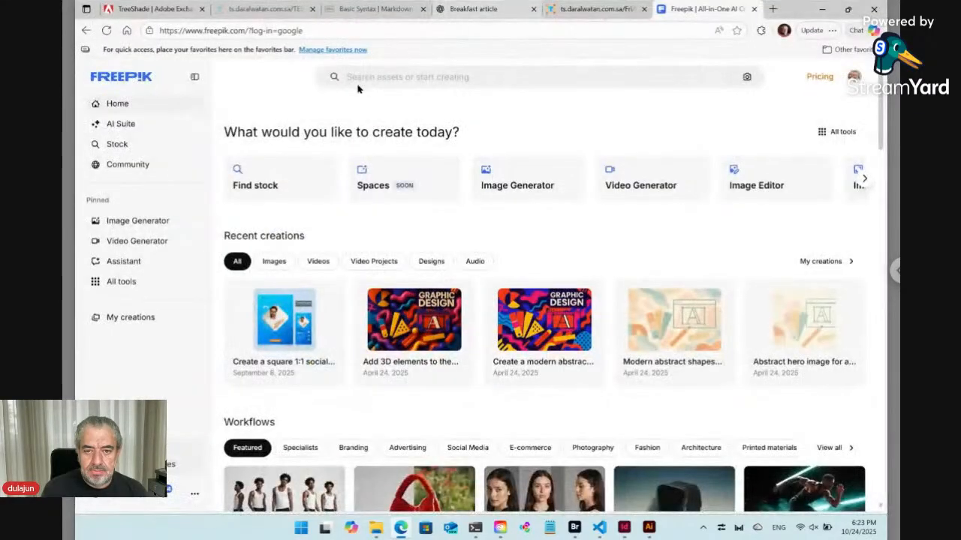
Step: Search Freepik for "breakfast" and download the landscape photo of the breakfast set with arranged food
{"action": "left_click", "coordinate": [375, 76]}
{"action": "type", "text": "b"}
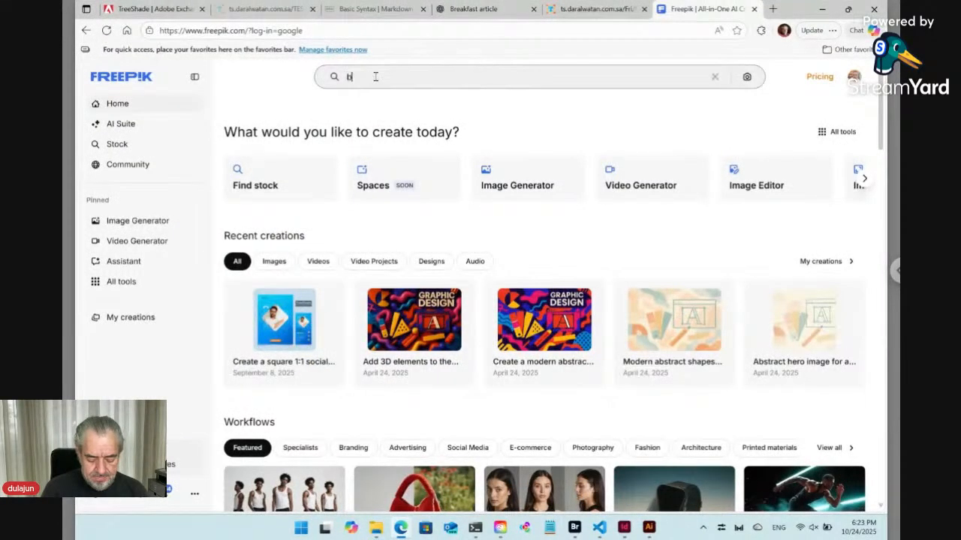
{"action": "type", "text": "reakfast"}
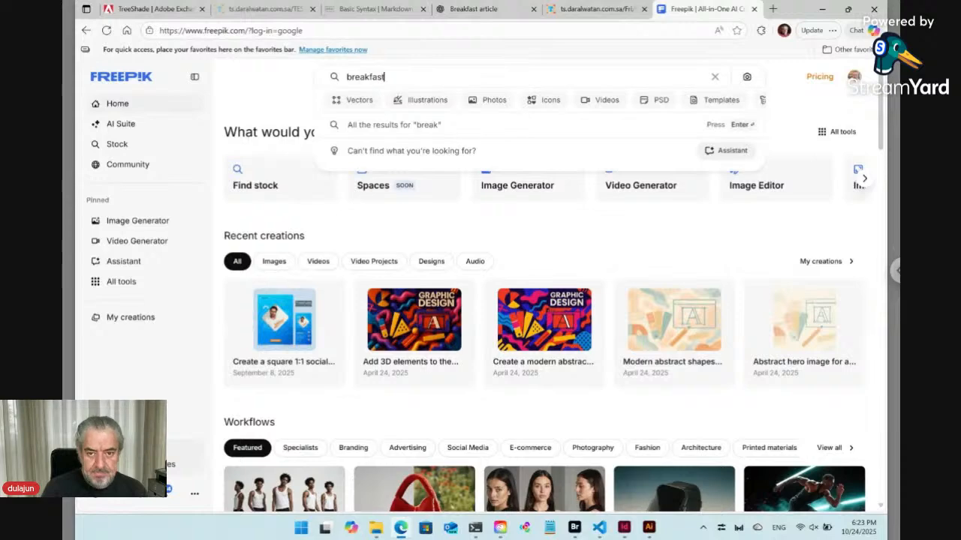
{"action": "key", "text": "Return"}
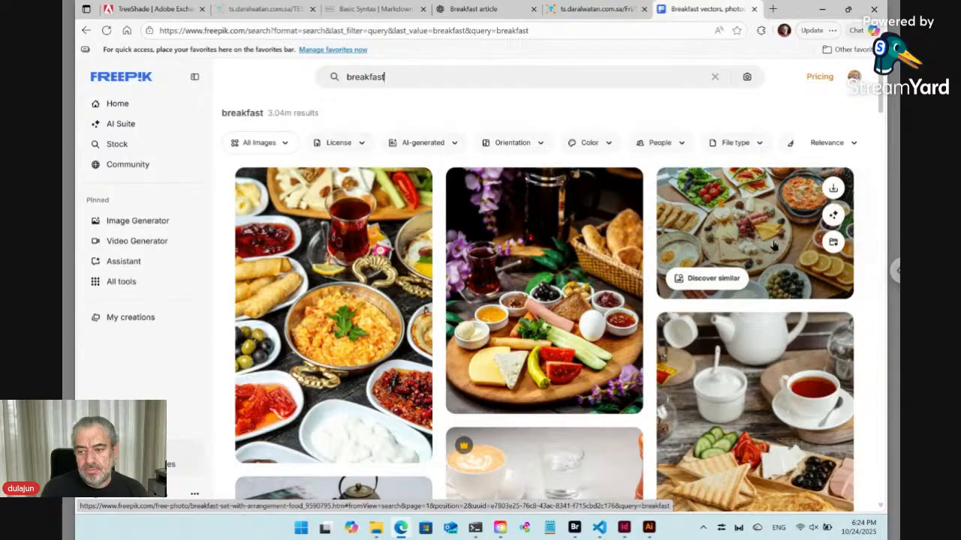
{"action": "left_click", "coordinate": [833, 189]}
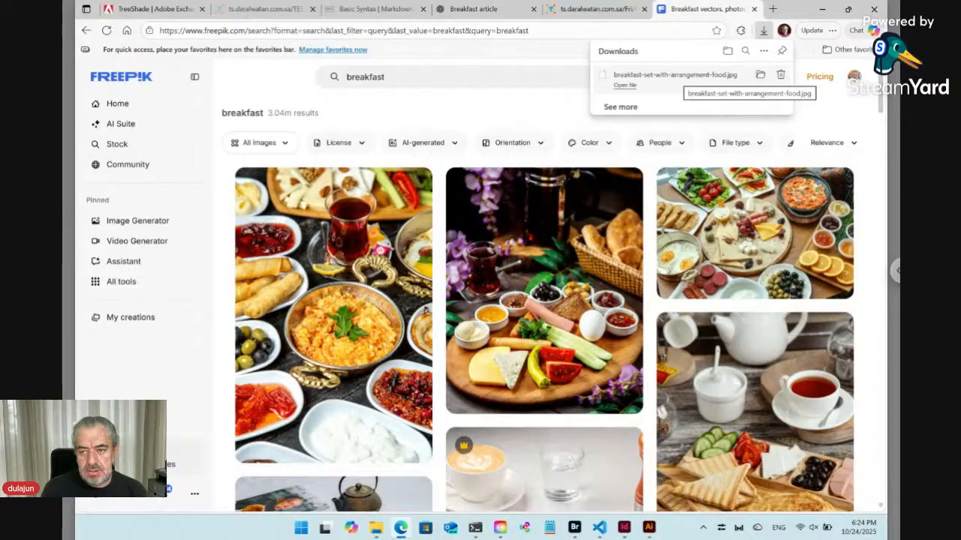
Step: Upload breakfast-set-with-arrangement-food.jpg as the figure's image in the Tree Shade form and replace its caption with "افطار نموذجي في الصباح"
{"action": "left_click_drag", "start_coordinate": [676, 77], "coordinate": [435, 138]}
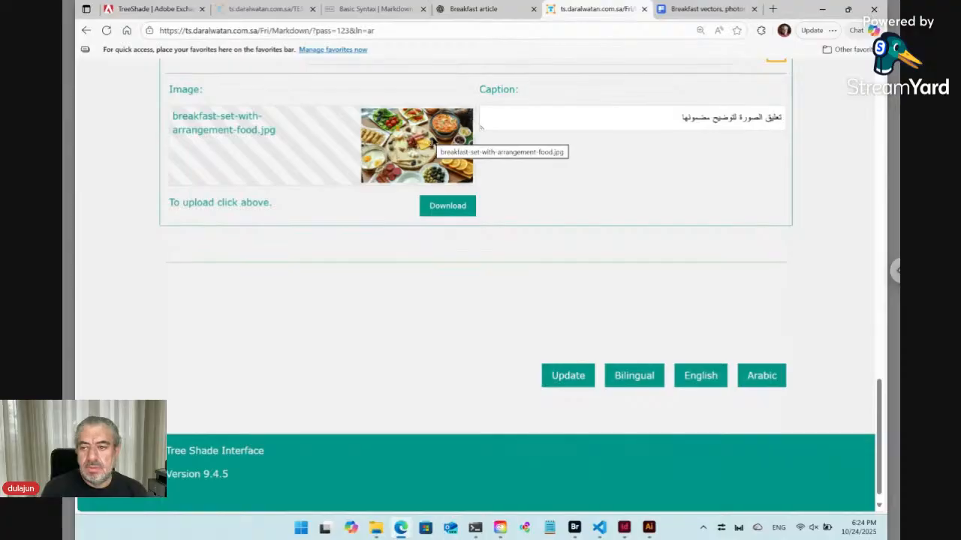
{"action": "scroll", "coordinate": [663, 191], "scroll_direction": "up", "scroll_amount": 3}
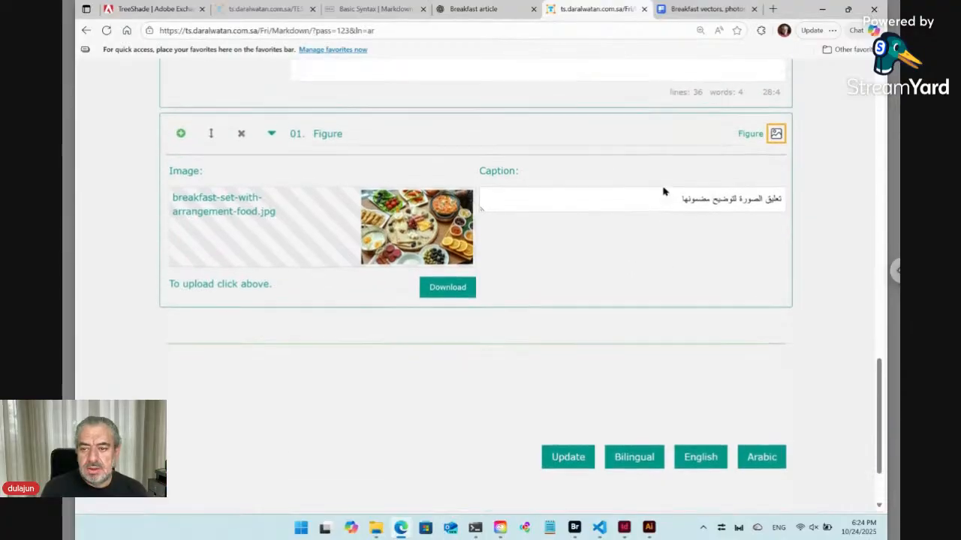
{"action": "left_click", "coordinate": [666, 248]}
{"action": "key", "text": "ctrl+a"}
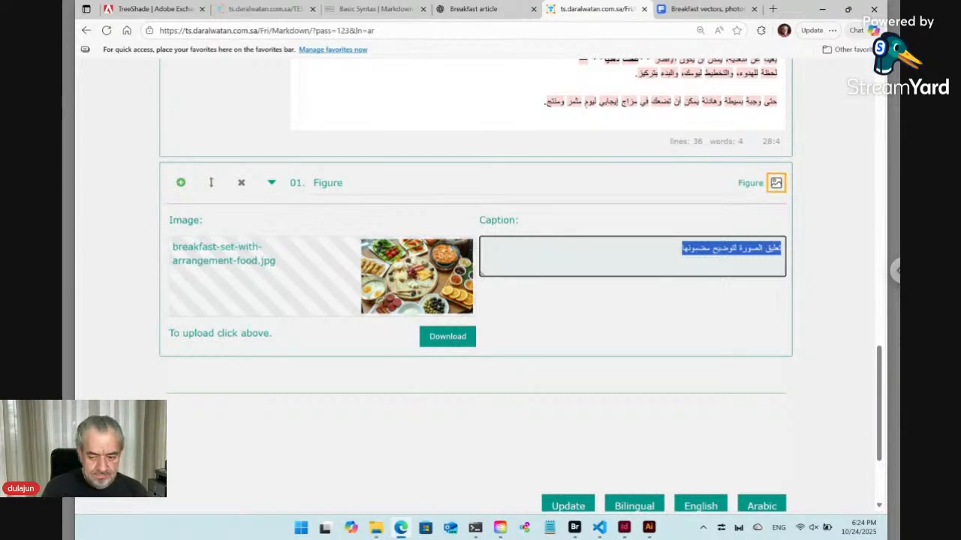
{"action": "key", "text": "alt+shift"}
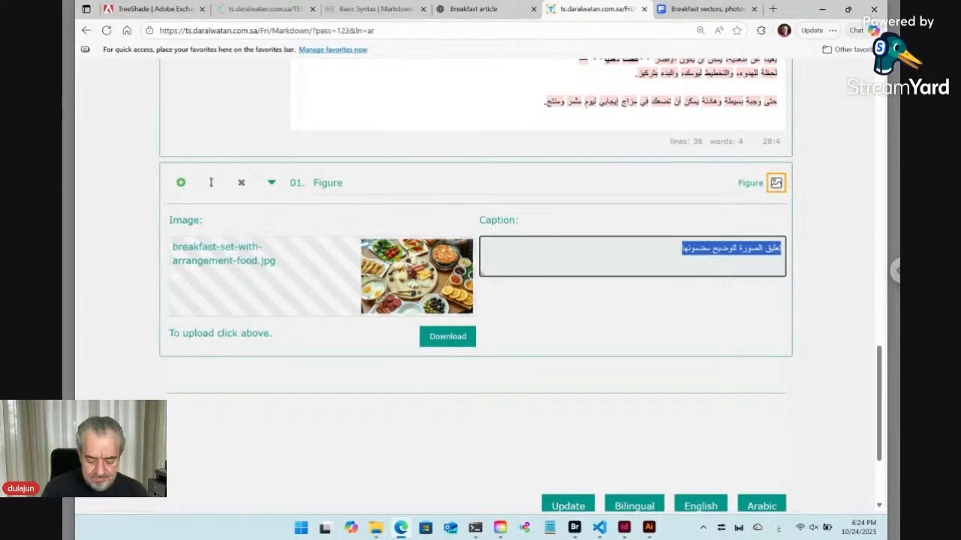
{"action": "type", "text": "الإفط"}
{"action": "type", "text": "ار"}
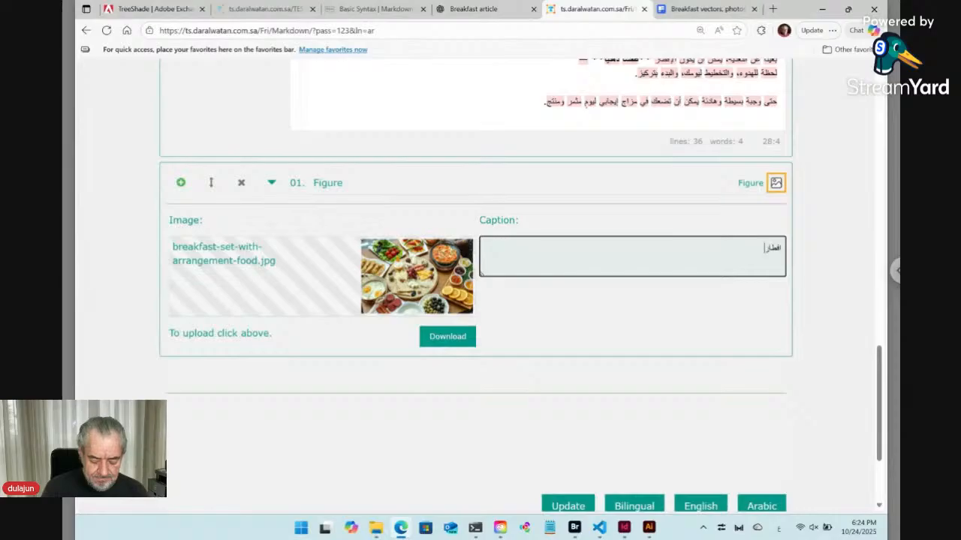
{"action": "type", "text": " نموذجي ف"}
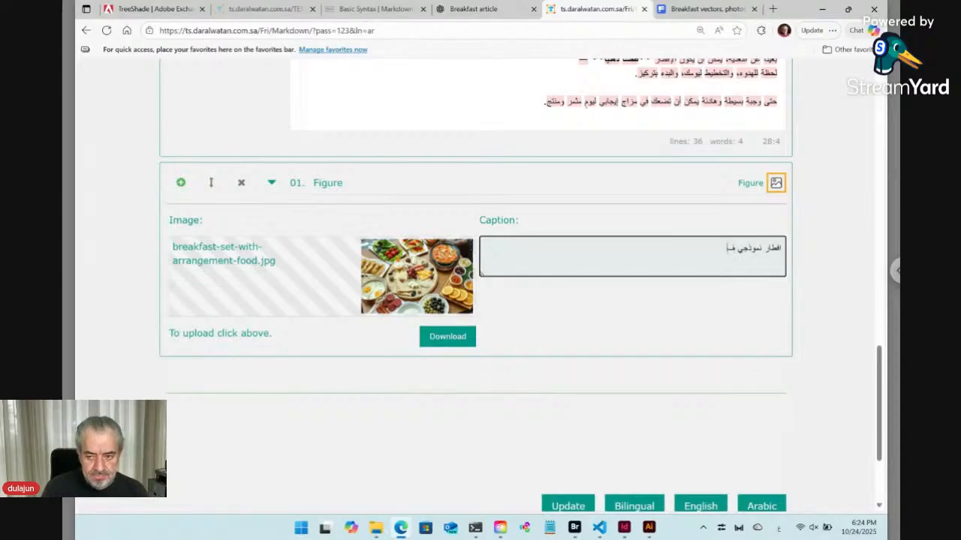
{"action": "type", "text": "ي الصباح"}
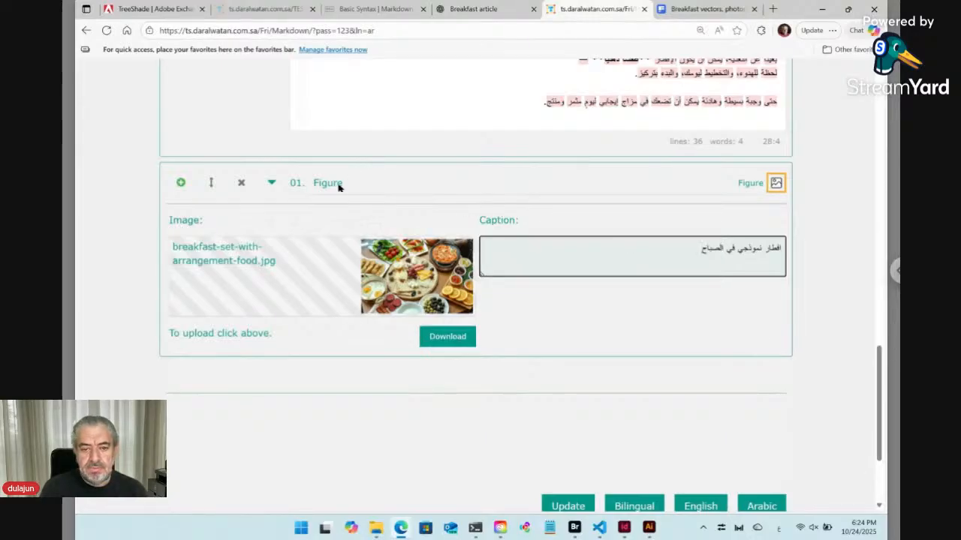
Step: Insert a new line, set off by a blank one, after the opening paragraph of the Arabic Markdown article
{"action": "scroll", "coordinate": [327, 184], "scroll_direction": "up", "scroll_amount": 1}
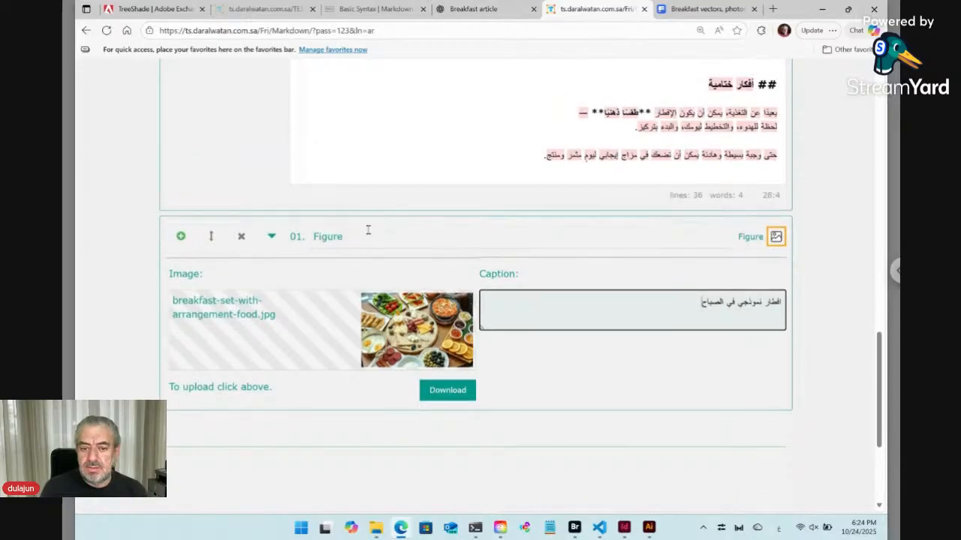
{"action": "scroll", "coordinate": [368, 230], "scroll_direction": "up", "scroll_amount": 1}
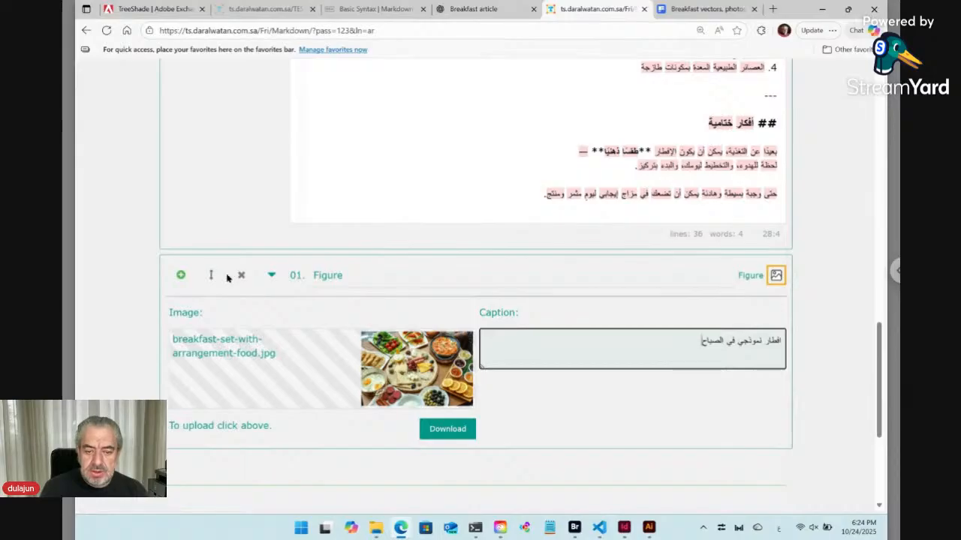
{"action": "scroll", "coordinate": [386, 237], "scroll_direction": "up", "scroll_amount": 2}
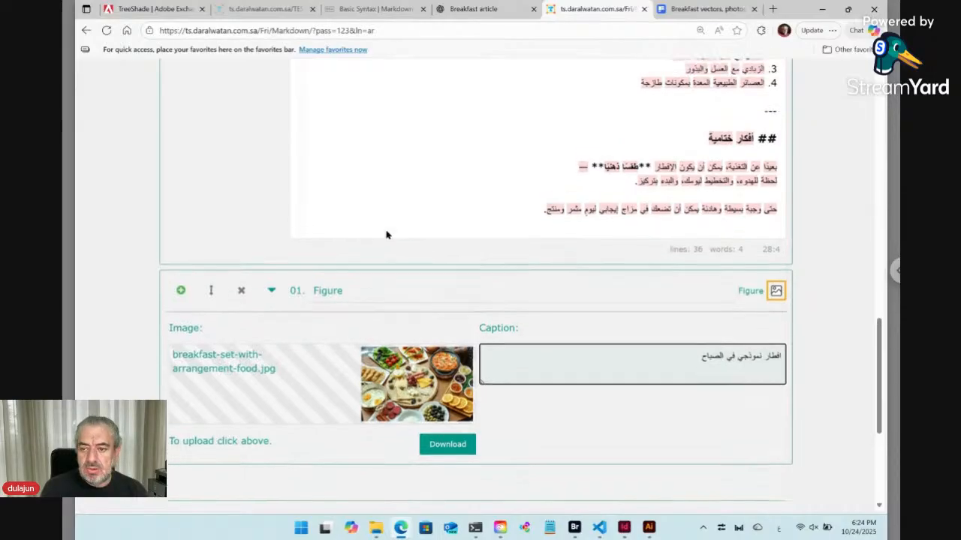
{"action": "scroll", "coordinate": [387, 235], "scroll_direction": "up", "scroll_amount": 1}
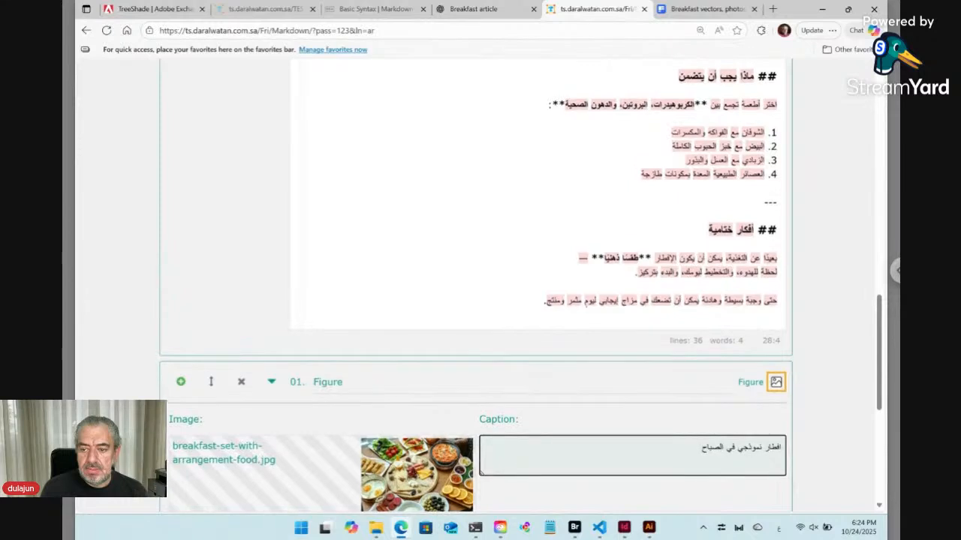
{"action": "scroll", "coordinate": [472, 300], "scroll_direction": "up", "scroll_amount": 5}
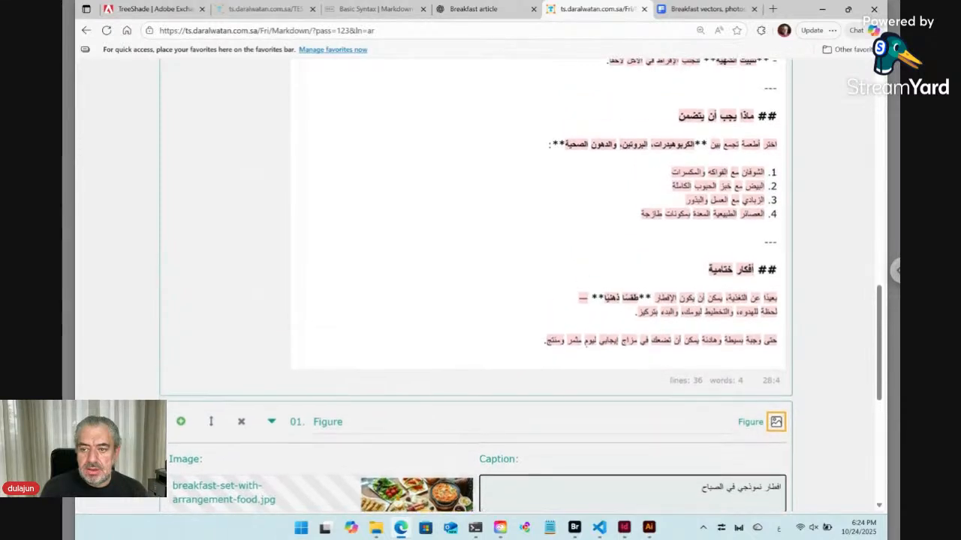
{"action": "scroll", "coordinate": [636, 177], "scroll_direction": "up", "scroll_amount": 2}
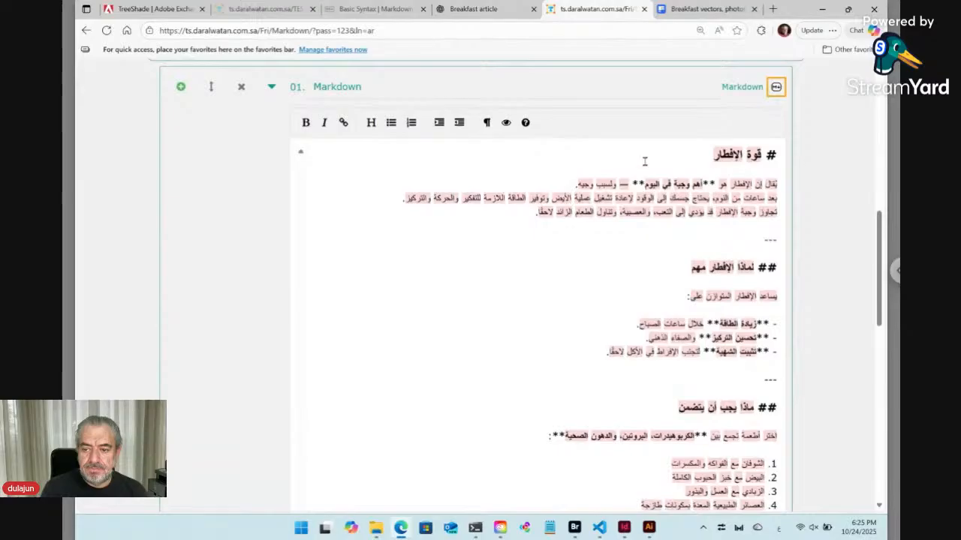
{"action": "left_click", "coordinate": [514, 216]}
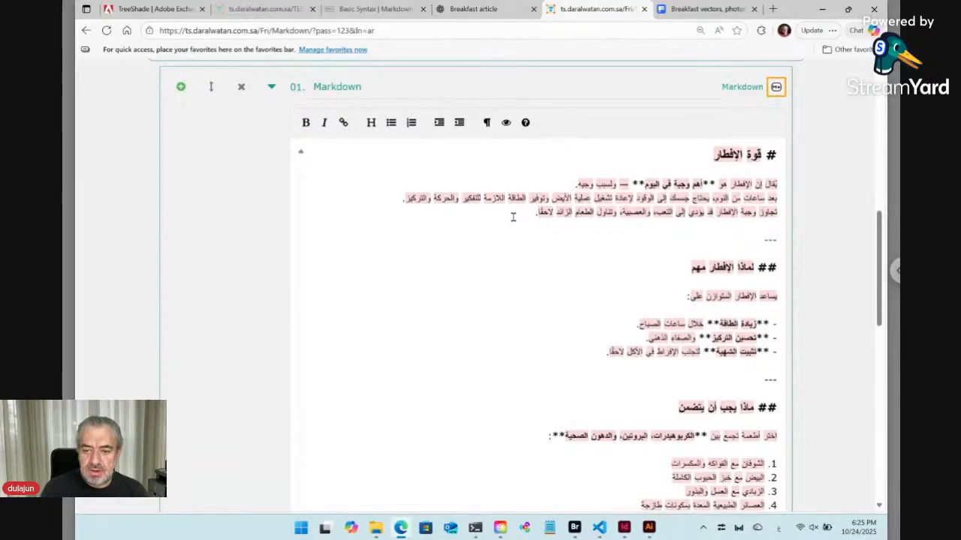
{"action": "key", "text": "Return"}
{"action": "key", "text": "BackSpace"}
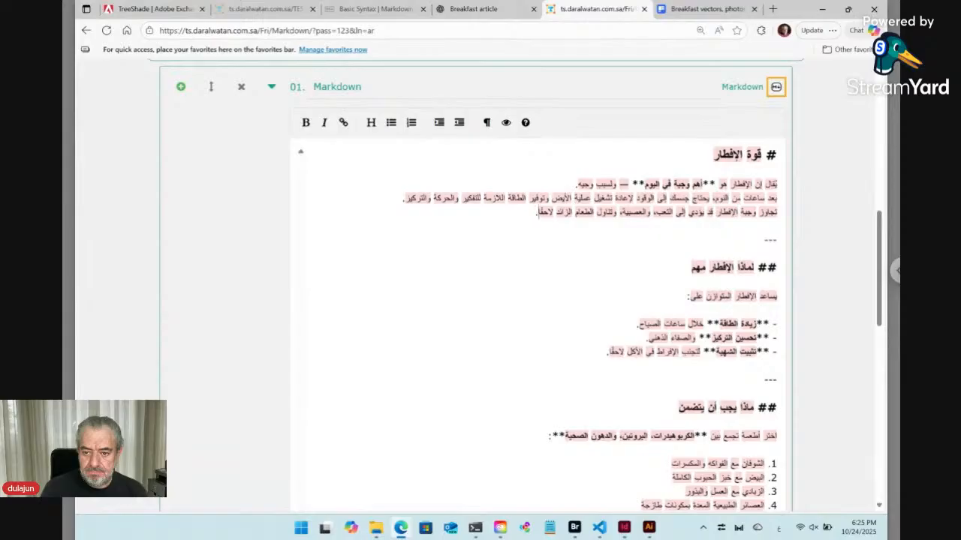
{"action": "key", "text": "Return"}
{"action": "key", "text": "Return"}
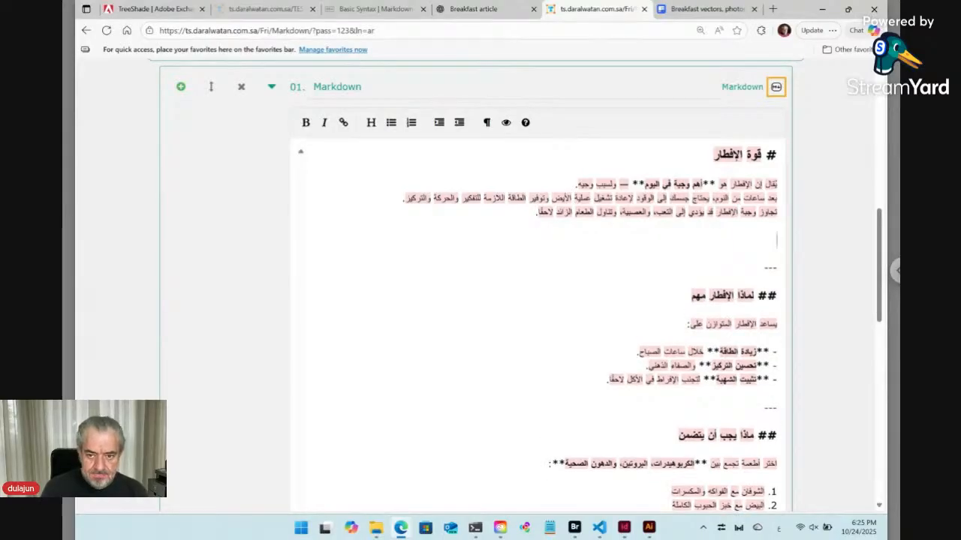
Step: Set the Markdown editor's text direction to left-to-right and enter the image reference ![.../Assets/] on the new line
{"action": "left_click", "coordinate": [486, 124]}
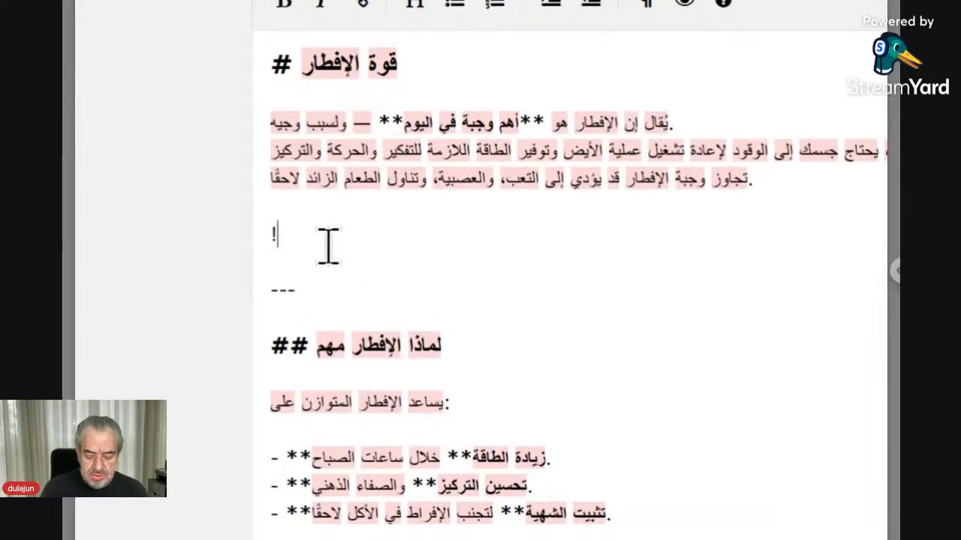
{"action": "type", "text": "جة"}
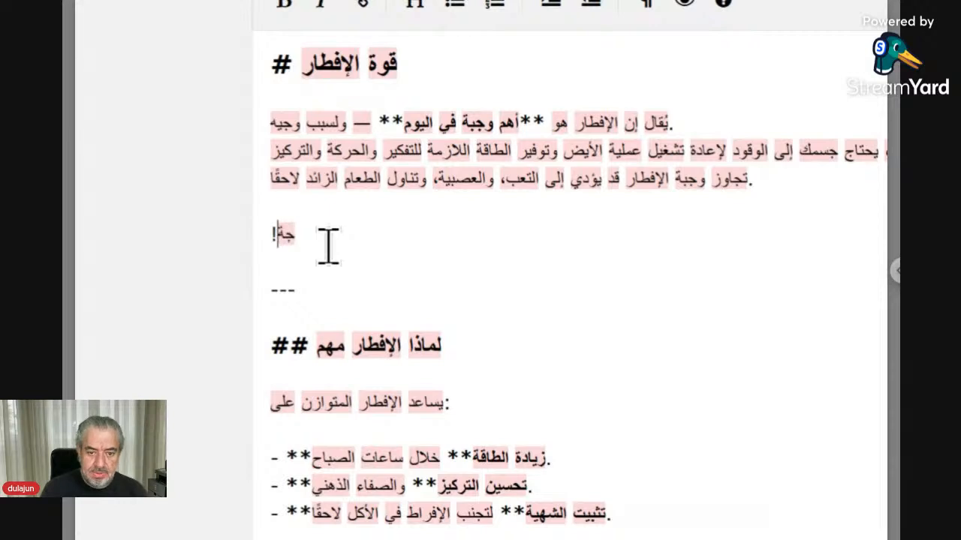
{"action": "key", "text": "BackSpace"}
{"action": "key", "text": "BackSpace"}
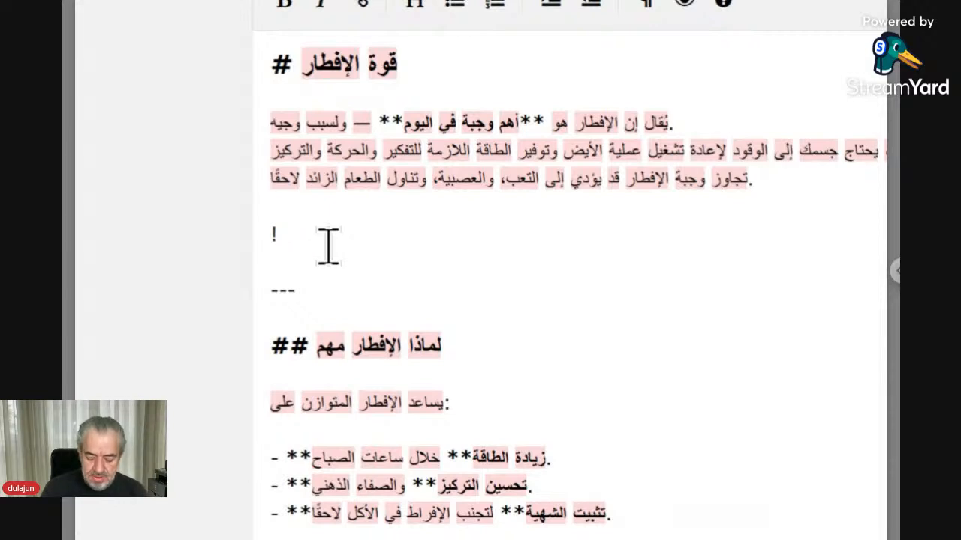
{"action": "type", "text": "[]"}
{"action": "key", "text": "Left"}
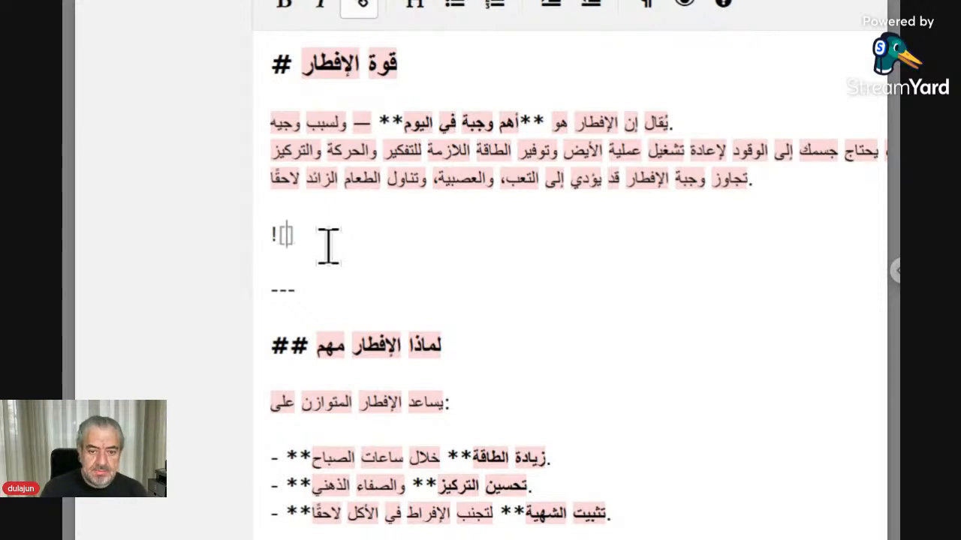
{"action": "type", "text": ".."}
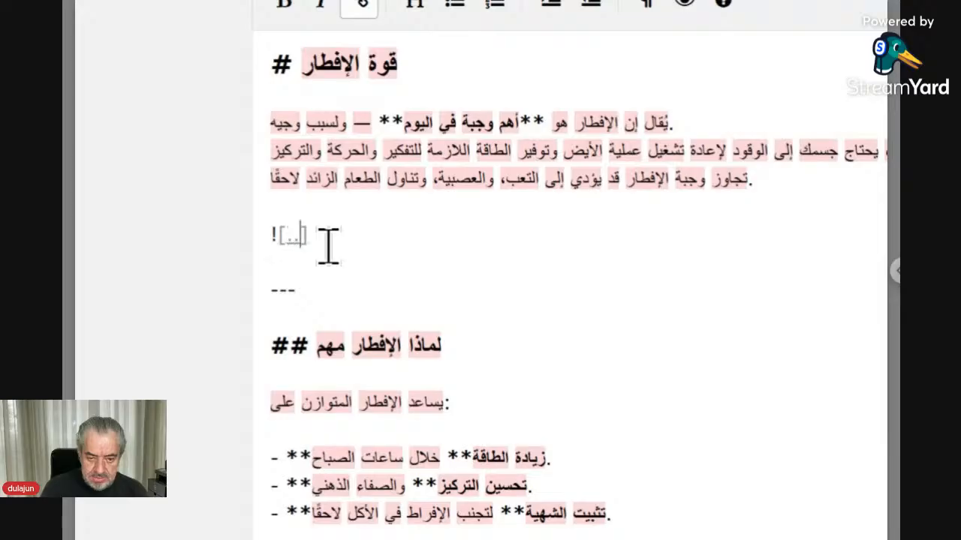
{"action": "type", "text": "./"}
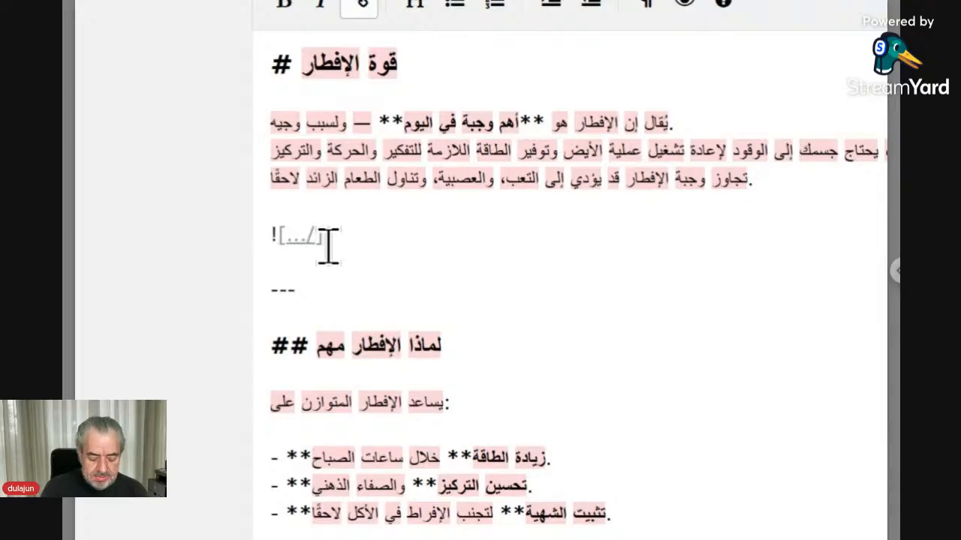
{"action": "type", "text": "Assets"}
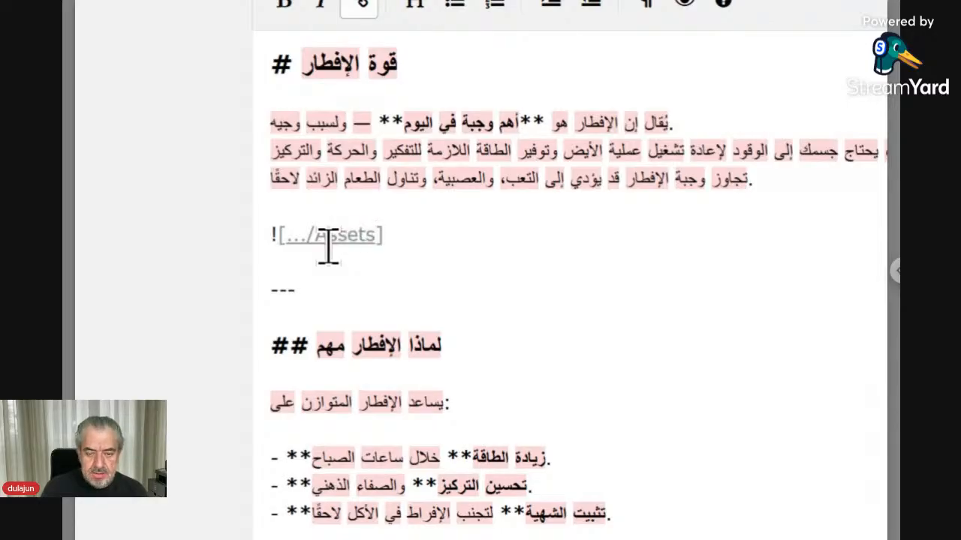
{"action": "type", "text": "/"}
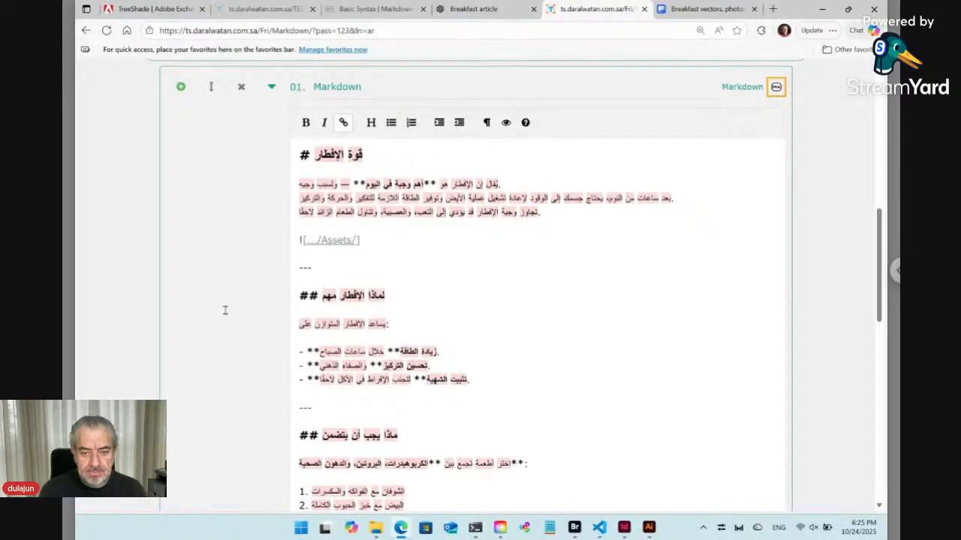
Step: Rename the figure component below the Markdown article as Breakfast
{"action": "scroll", "coordinate": [225, 309], "scroll_direction": "down", "scroll_amount": 5}
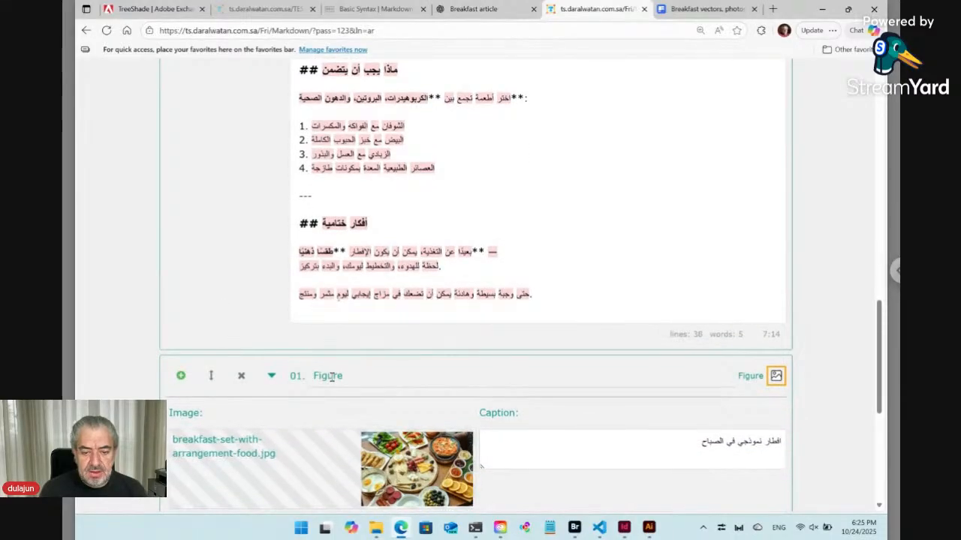
{"action": "double_click", "coordinate": [331, 376]}
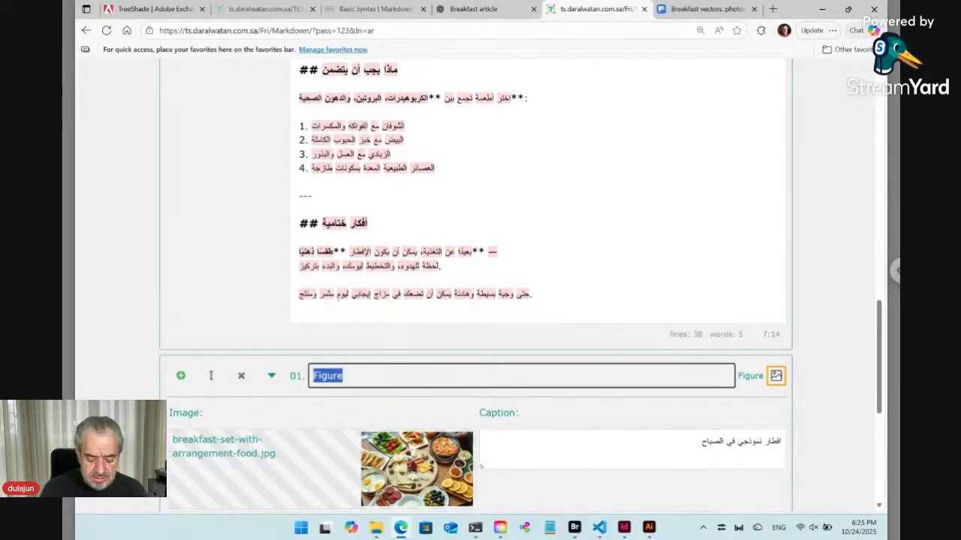
{"action": "type", "text": "Breakfast"}
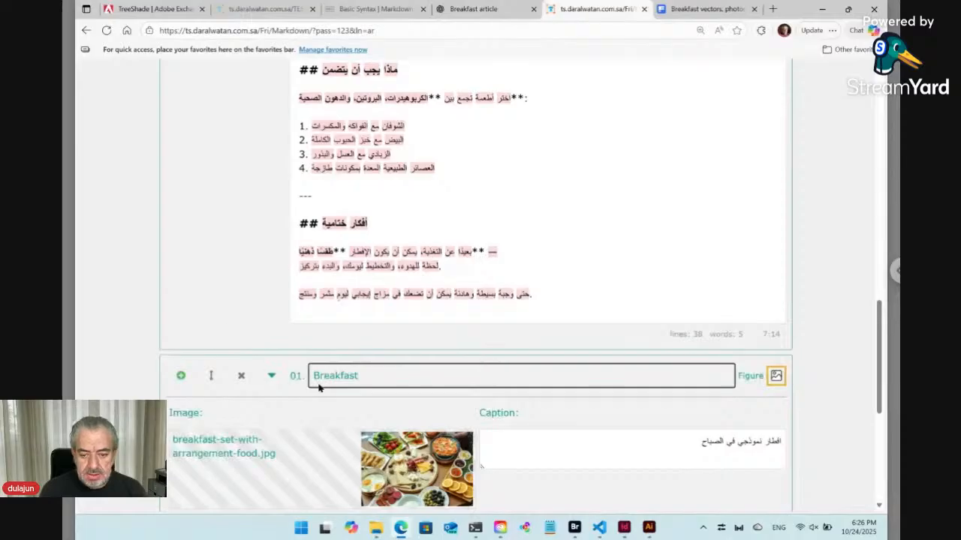
Step: Complete the article's image reference as ![.../Assets/Breakfast] and submit the form's update
{"action": "scroll", "coordinate": [359, 288], "scroll_direction": "up", "scroll_amount": 5}
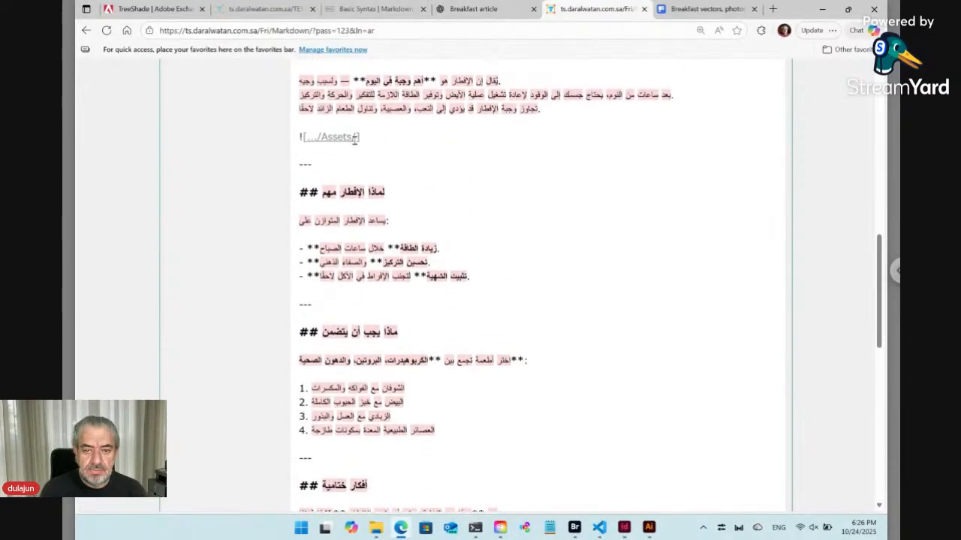
{"action": "type", "text": "Breakfast"}
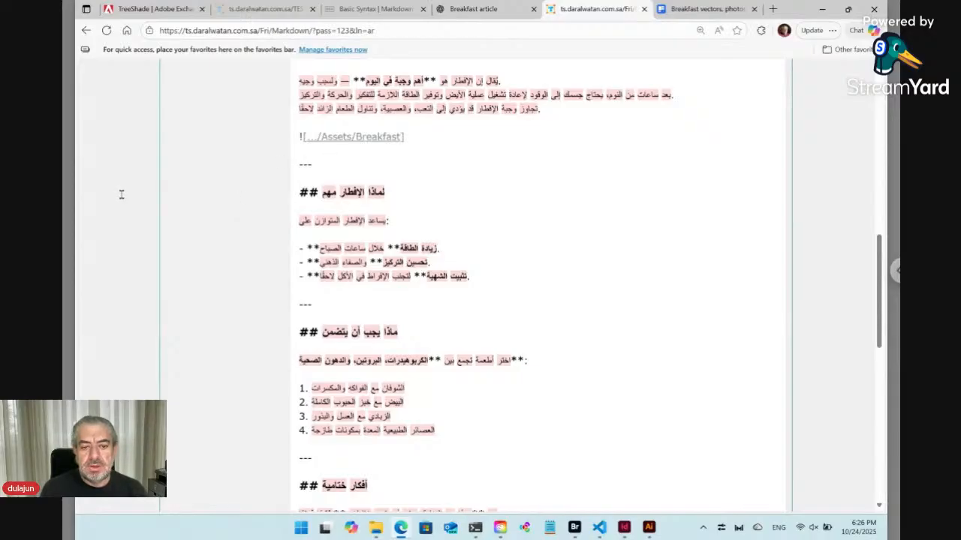
{"action": "scroll", "coordinate": [121, 194], "scroll_direction": "down", "scroll_amount": 15}
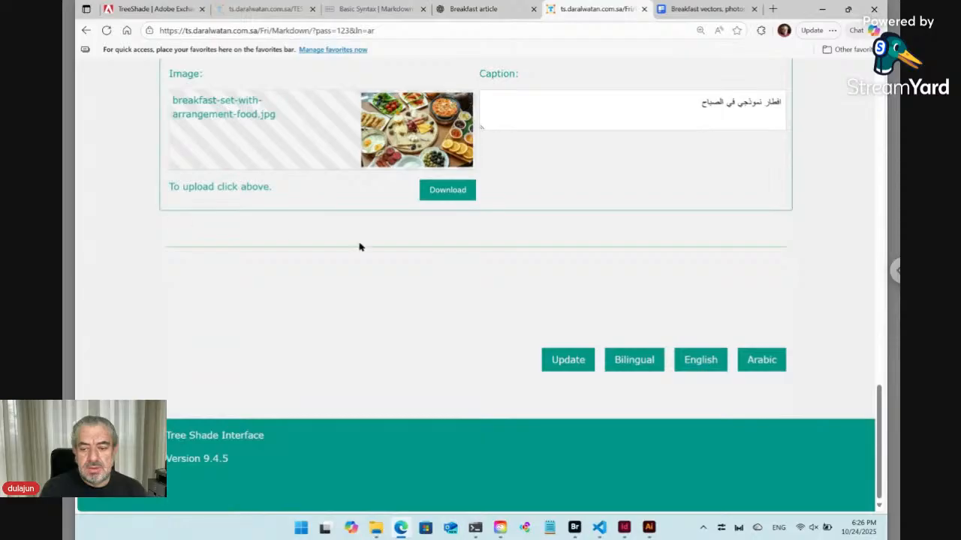
{"action": "left_click", "coordinate": [563, 361]}
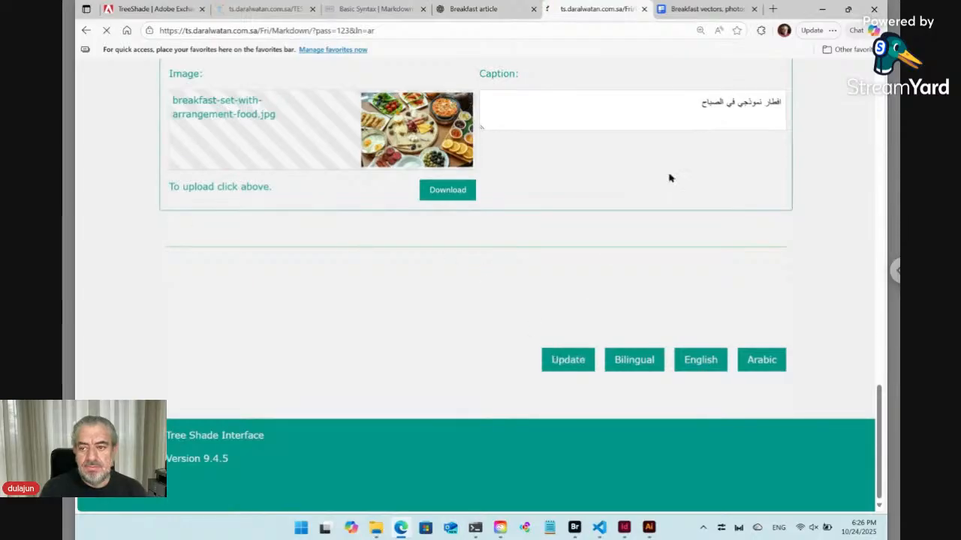
Step: Tile the browser window beside InDesign and reload the form page to refresh its document previews
{"action": "mouse_move", "coordinate": [848, 11]}
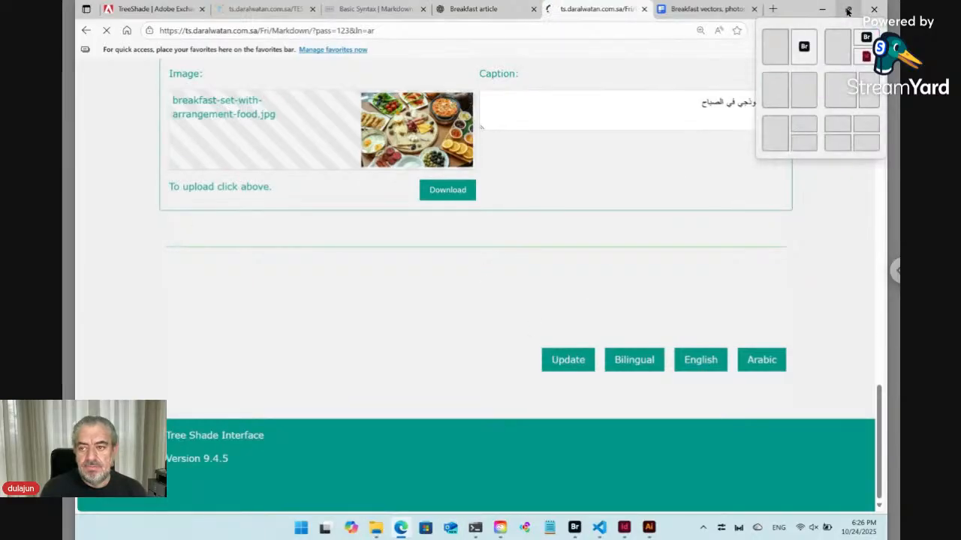
{"action": "left_click", "coordinate": [773, 45]}
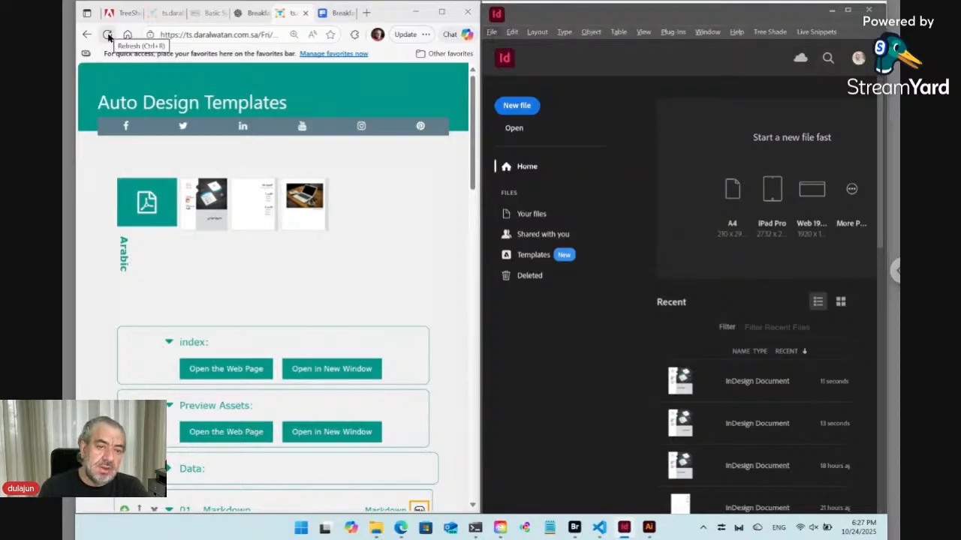
{"action": "left_click", "coordinate": [107, 34]}
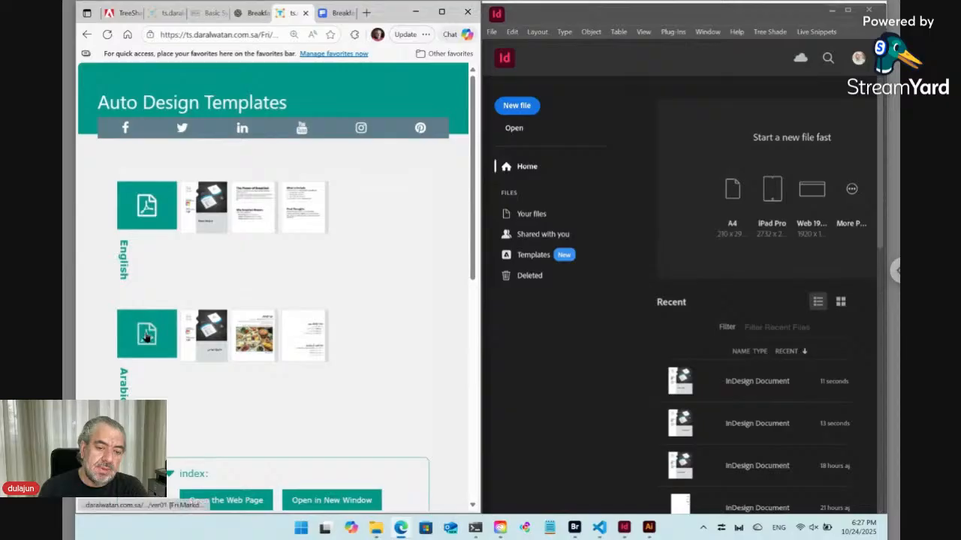
Step: Open the Arabic PDF in a maximized window and examine the breakfast figure, its caption and the rest of the article
{"action": "left_click", "coordinate": [173, 310]}
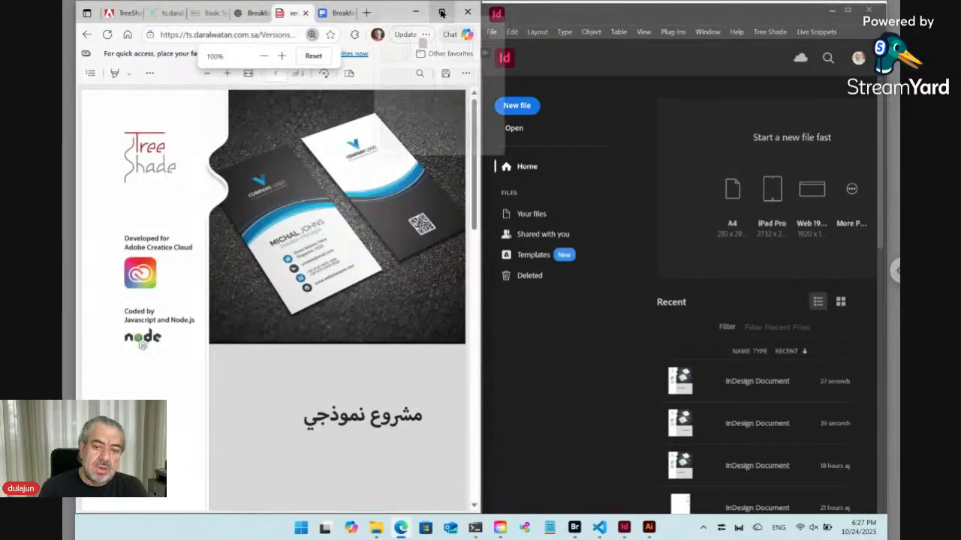
{"action": "left_click", "coordinate": [441, 12]}
{"action": "scroll", "coordinate": [469, 215], "scroll_direction": "down", "scroll_amount": 4}
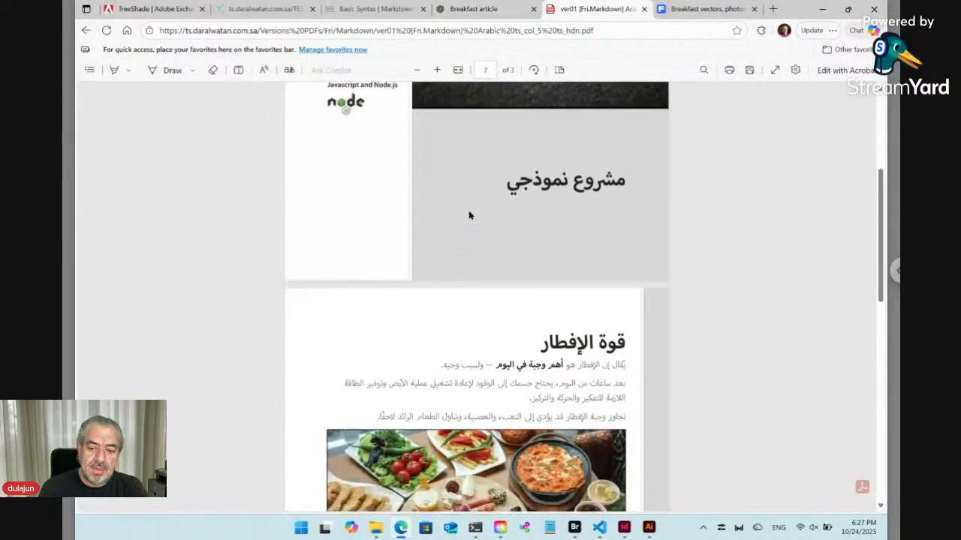
{"action": "scroll", "coordinate": [469, 216], "scroll_direction": "down", "scroll_amount": 2}
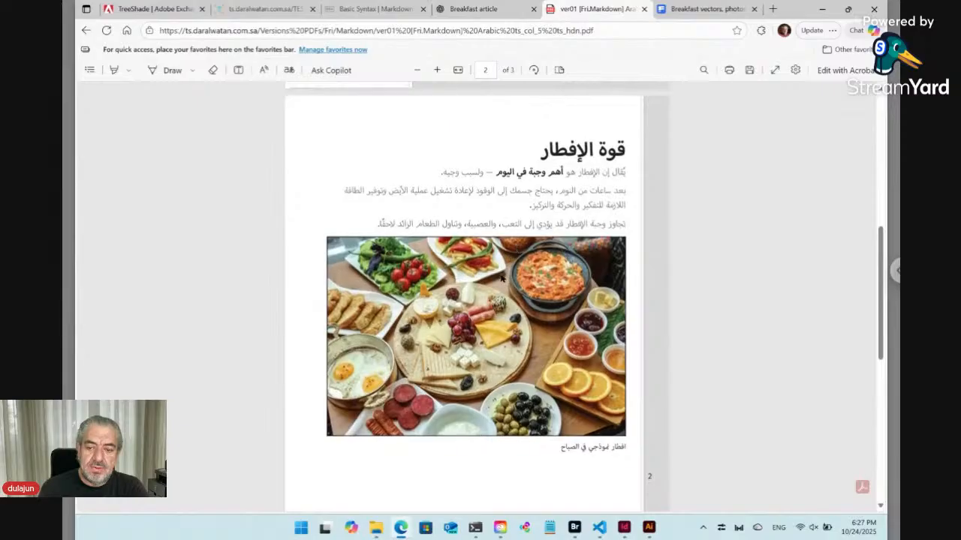
{"action": "scroll", "coordinate": [505, 268], "scroll_direction": "down", "scroll_amount": 5}
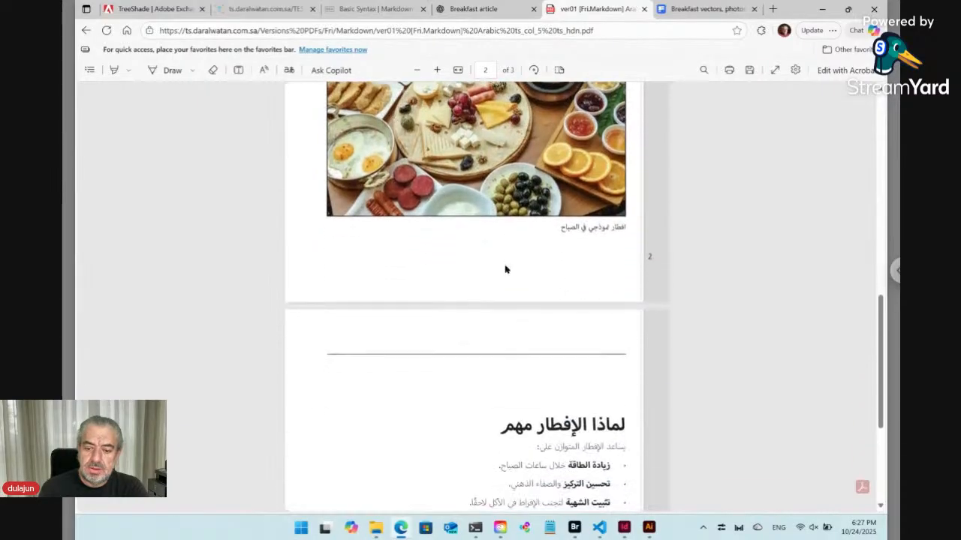
{"action": "scroll", "coordinate": [469, 301], "scroll_direction": "down", "scroll_amount": 1}
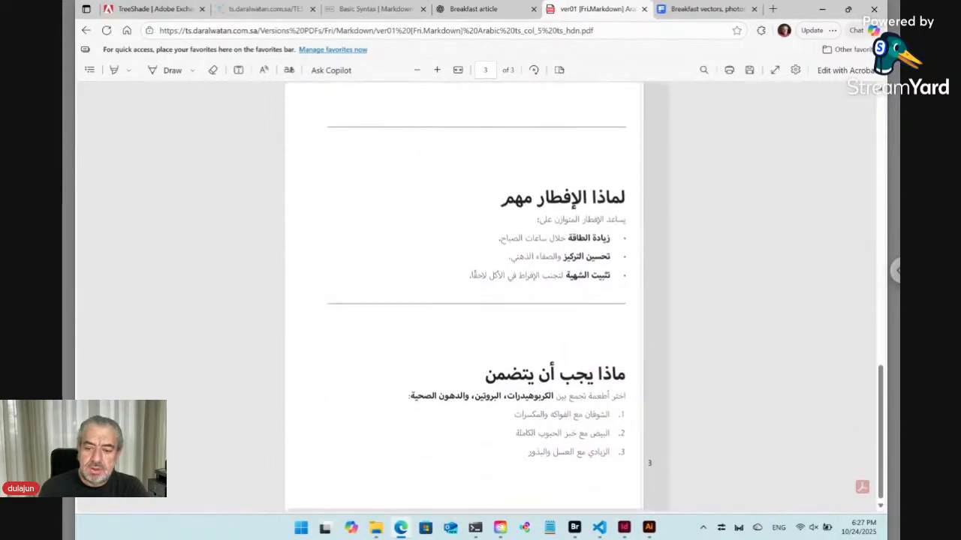
{"action": "scroll", "coordinate": [200, 105], "scroll_direction": "up", "scroll_amount": 4}
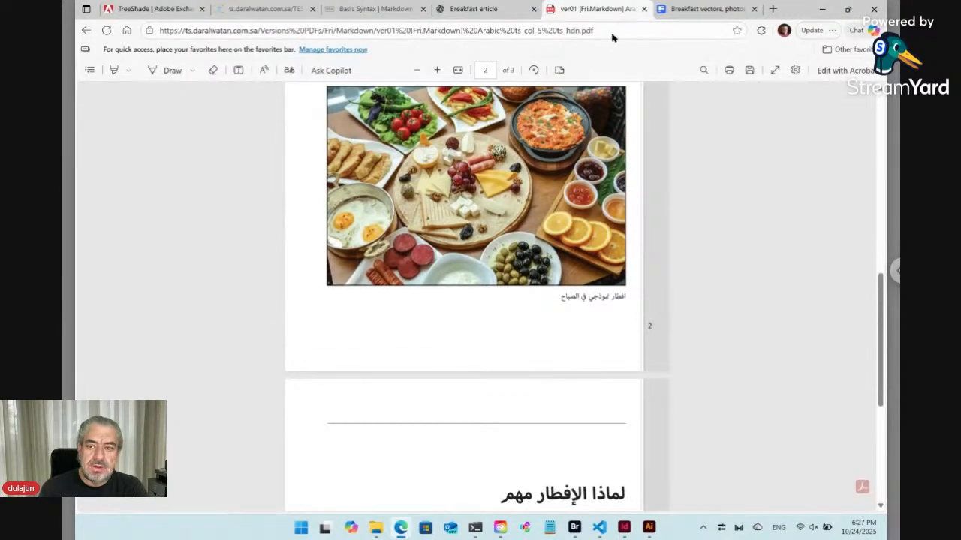
Step: Return from the PDF to the project form and switch the form to its bilingual view
{"action": "left_click", "coordinate": [85, 31]}
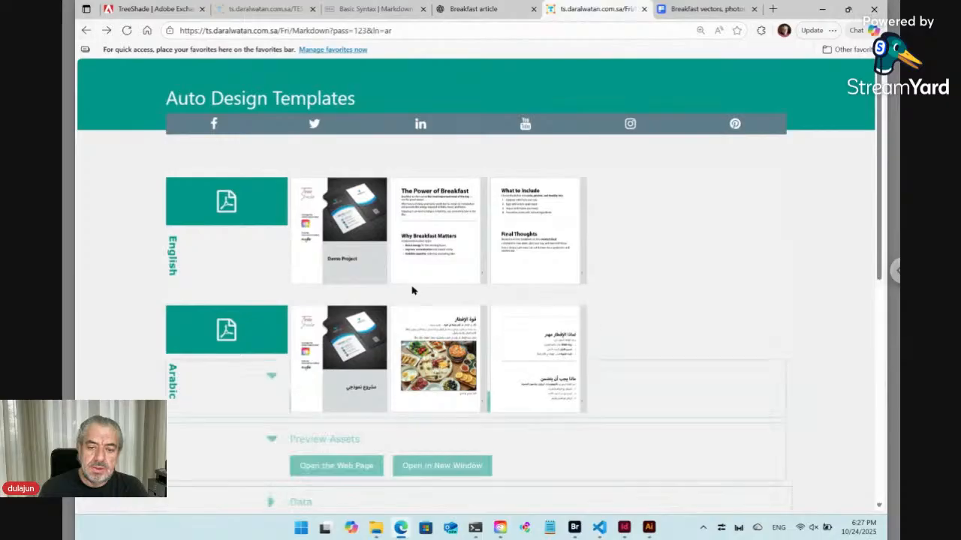
{"action": "scroll", "coordinate": [412, 290], "scroll_direction": "down", "scroll_amount": 1}
{"action": "scroll", "coordinate": [412, 290], "scroll_direction": "down", "scroll_amount": 8}
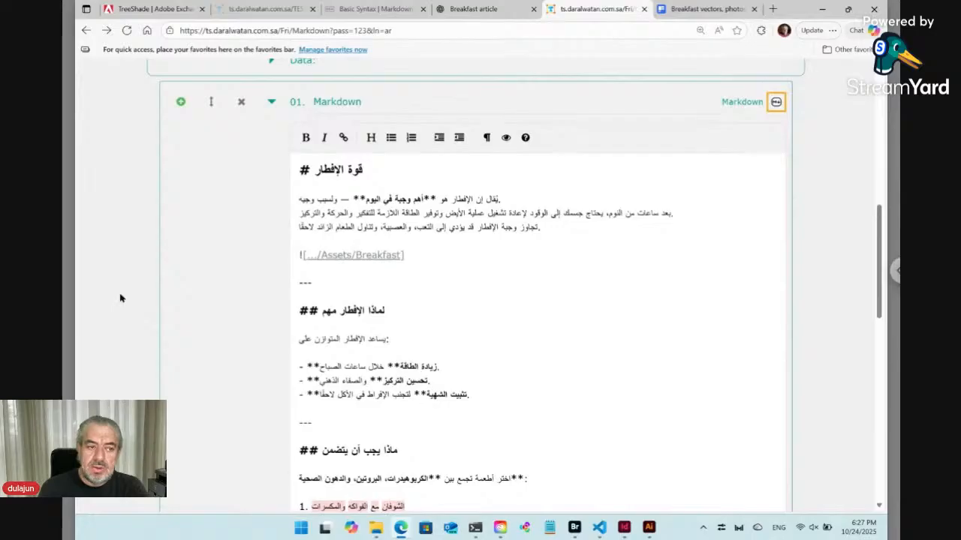
{"action": "scroll", "coordinate": [120, 296], "scroll_direction": "down", "scroll_amount": 9}
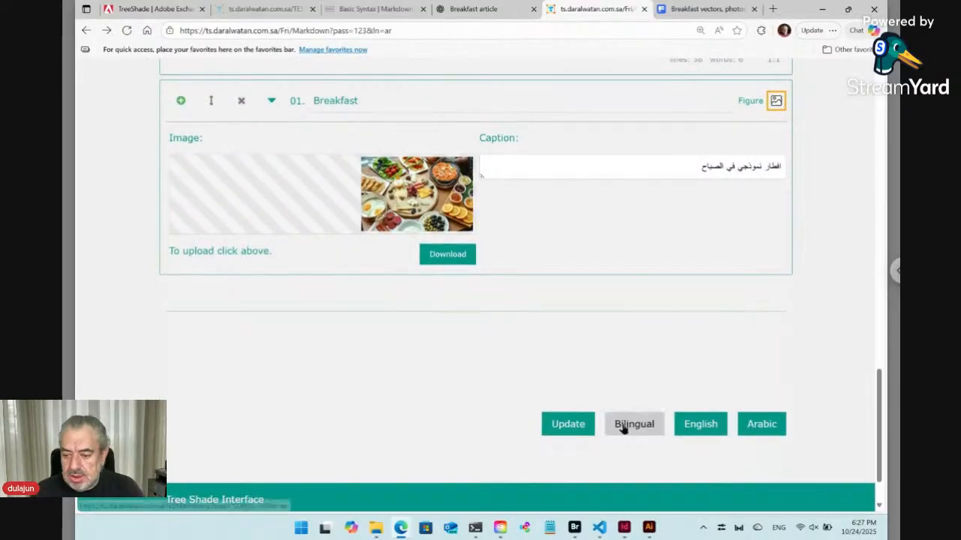
{"action": "left_click", "coordinate": [634, 424]}
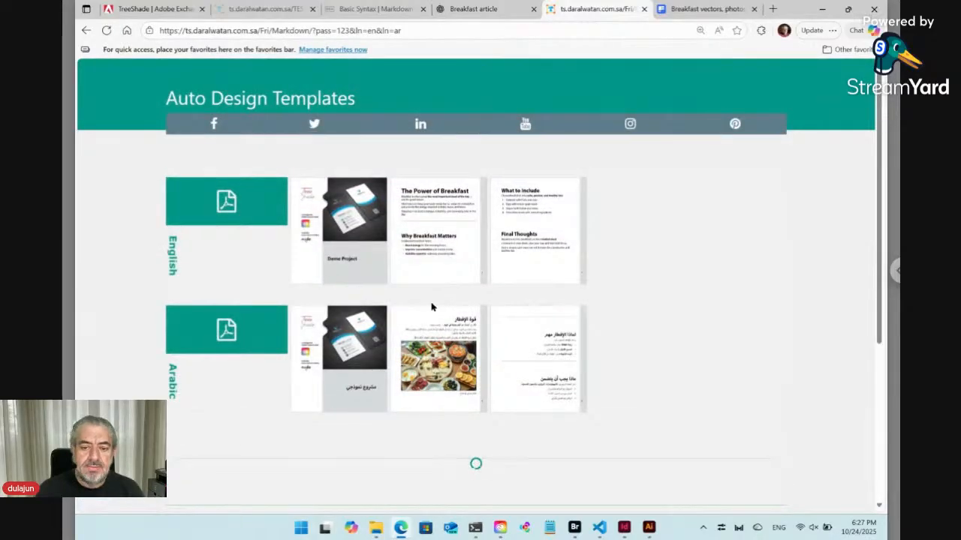
Step: Copy the image reference ![.../Assets/Breakfast] from the Arabic Markdown article
{"action": "scroll", "coordinate": [432, 306], "scroll_direction": "down", "scroll_amount": 3}
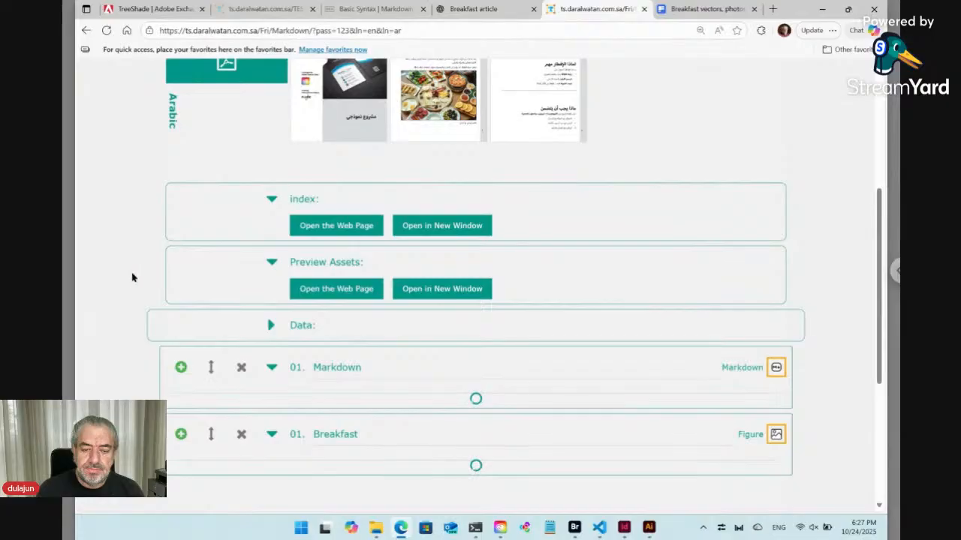
{"action": "scroll", "coordinate": [131, 278], "scroll_direction": "down", "scroll_amount": 5}
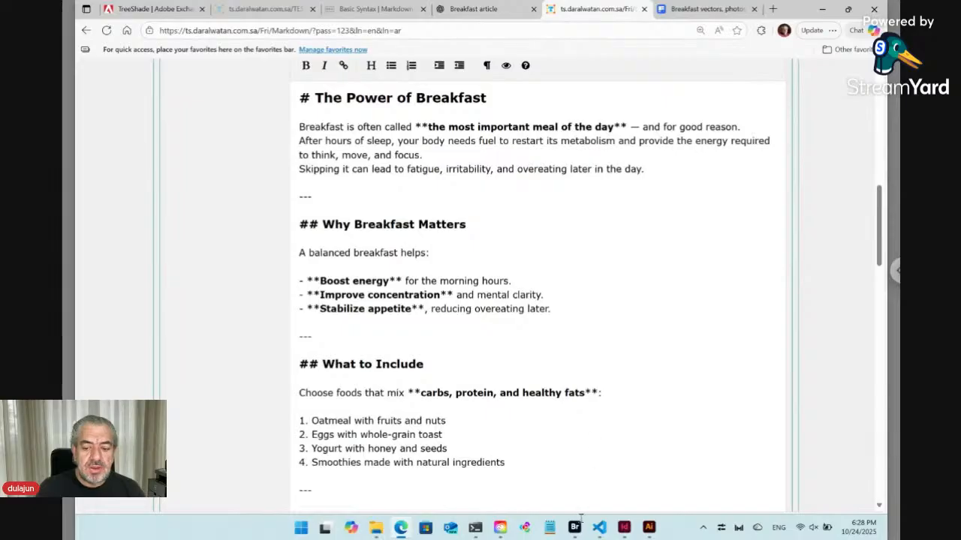
{"action": "mouse_move", "coordinate": [578, 530]}
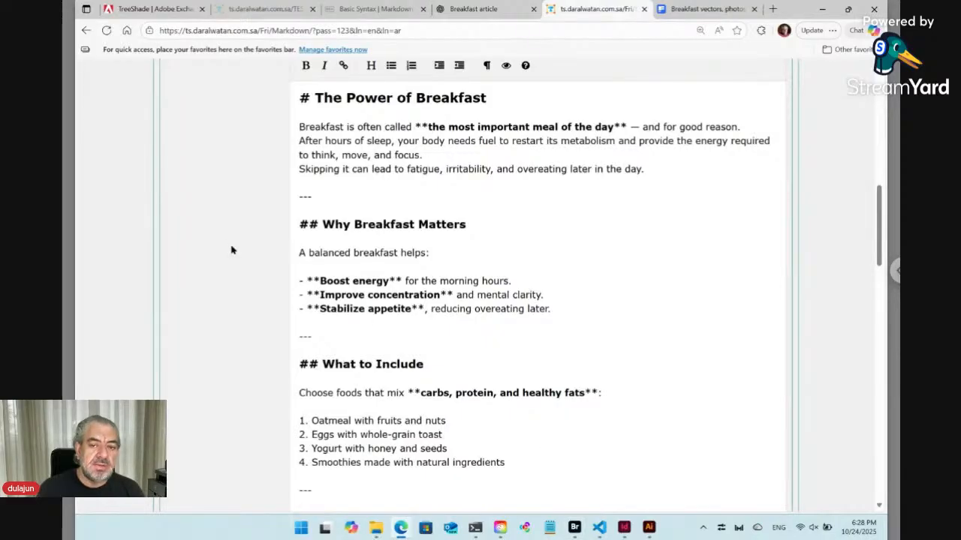
{"action": "scroll", "coordinate": [453, 306], "scroll_direction": "down", "scroll_amount": 3}
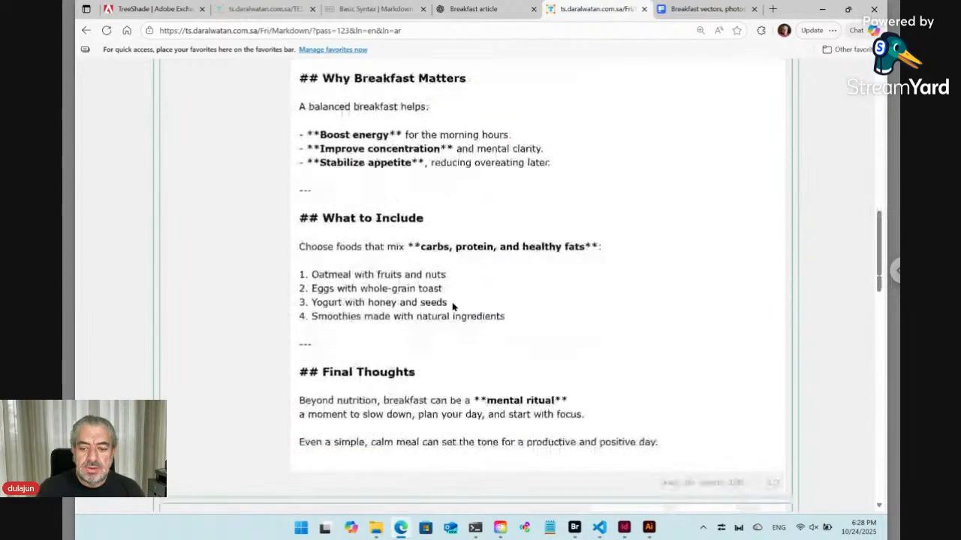
{"action": "scroll", "coordinate": [452, 306], "scroll_direction": "down", "scroll_amount": 4}
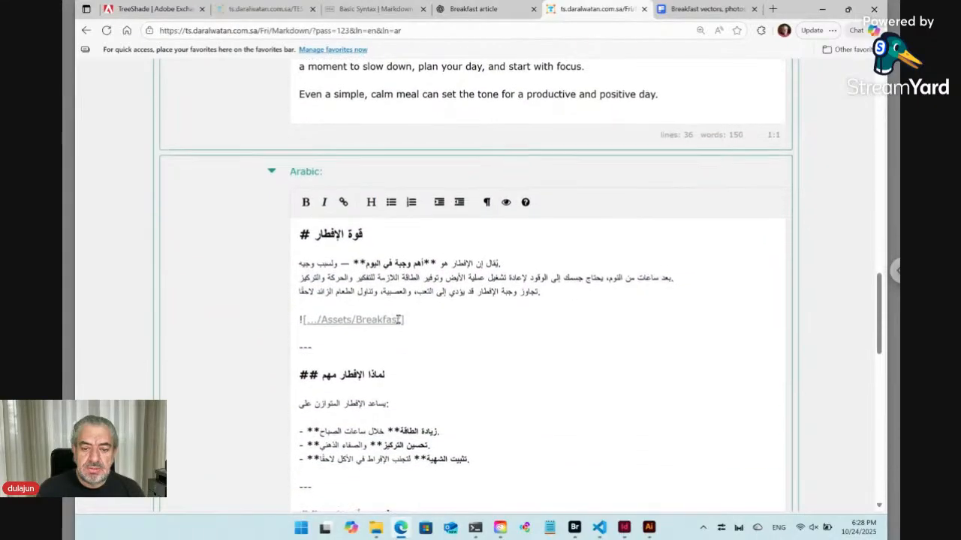
{"action": "left_click_drag", "start_coordinate": [406, 320], "coordinate": [282, 320]}
{"action": "key", "text": "ctrl+c"}
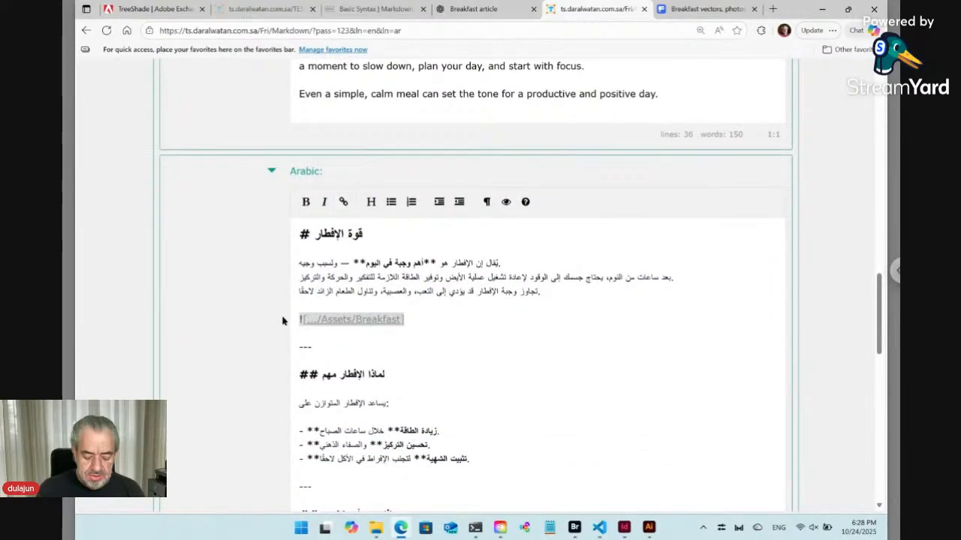
Step: Paste the copied image reference after the opening paragraph of the English Markdown article, set off by a blank line
{"action": "scroll", "coordinate": [366, 262], "scroll_direction": "up", "scroll_amount": 6}
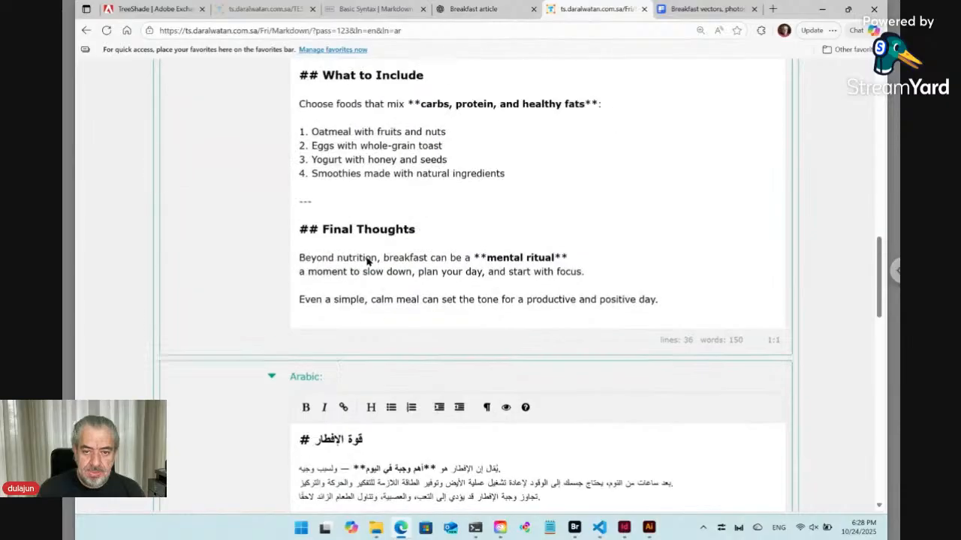
{"action": "scroll", "coordinate": [525, 225], "scroll_direction": "up", "scroll_amount": 1}
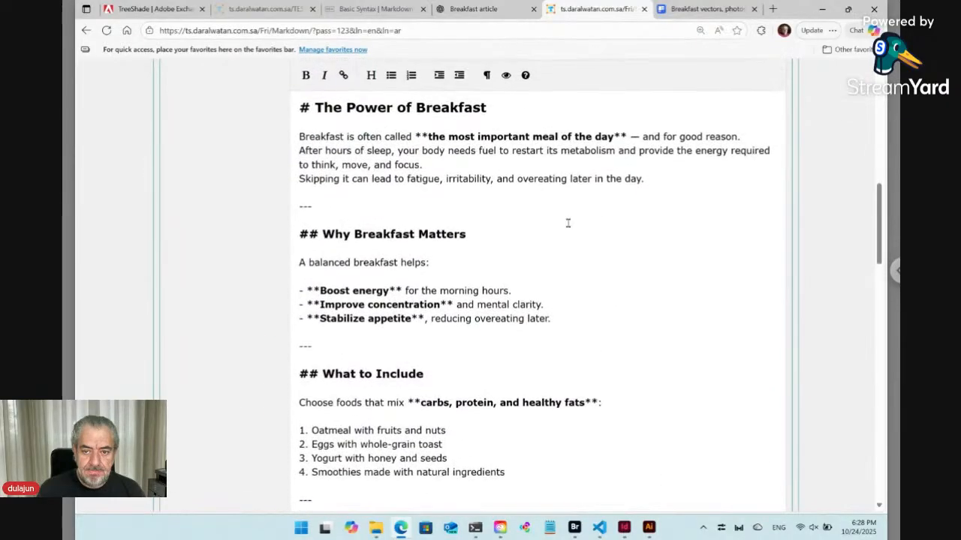
{"action": "left_click", "coordinate": [648, 181]}
{"action": "key", "text": "Return"}
{"action": "key", "text": "Return"}
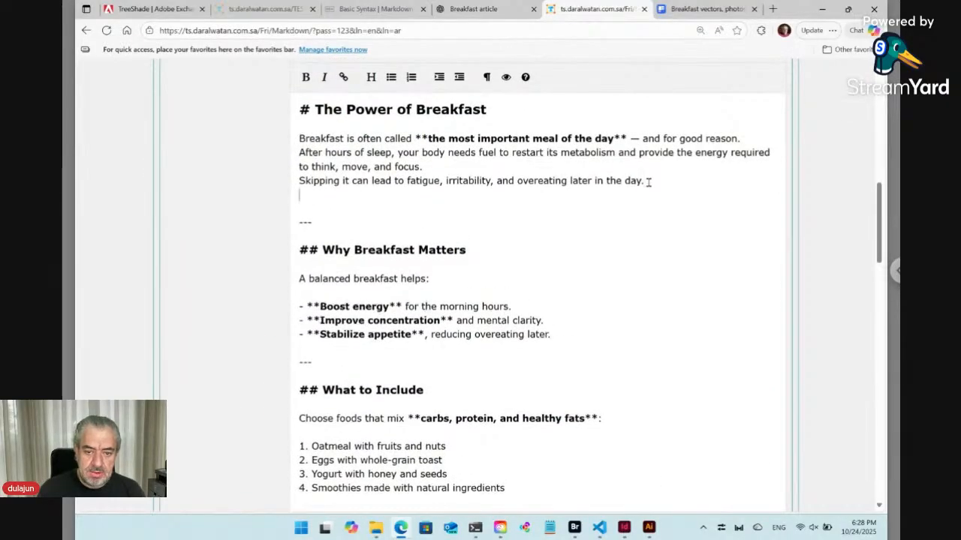
{"action": "key", "text": "ctrl+v"}
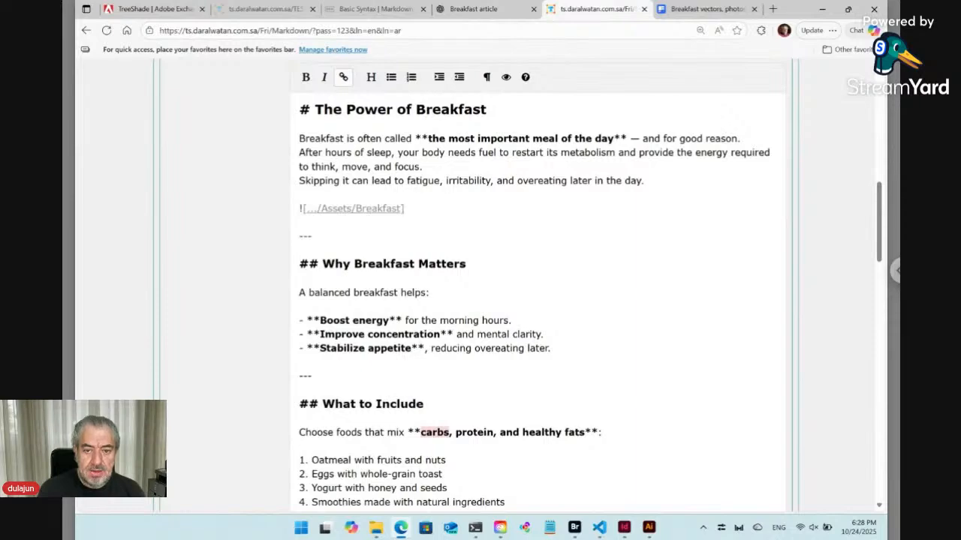
Step: Expand the form's Data section and bring up its Cover Image field
{"action": "scroll", "coordinate": [274, 169], "scroll_direction": "up", "scroll_amount": 5}
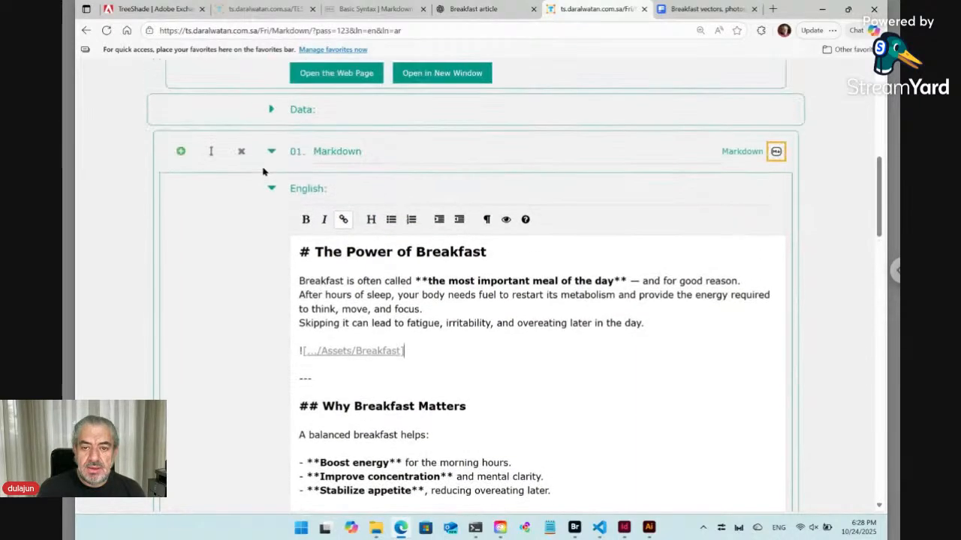
{"action": "scroll", "coordinate": [263, 172], "scroll_direction": "up", "scroll_amount": 1}
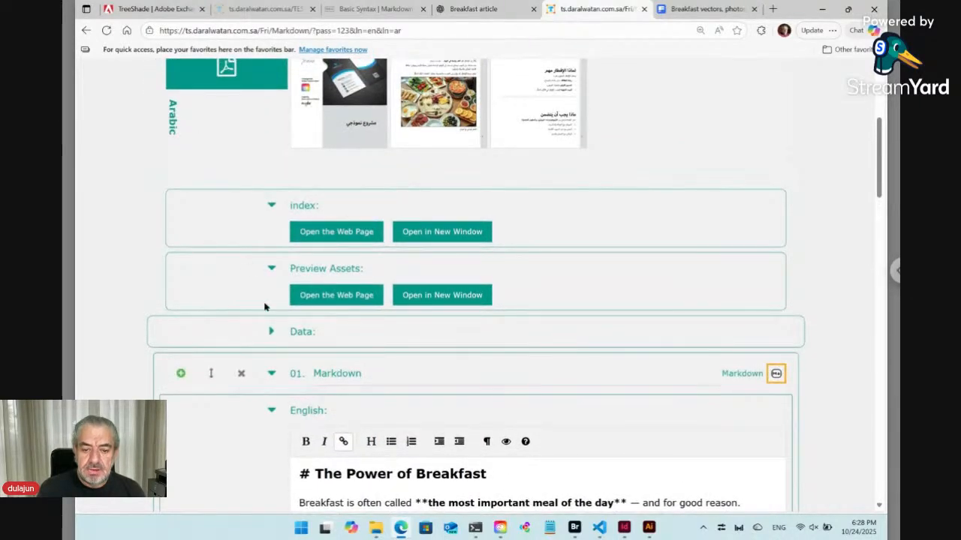
{"action": "left_click", "coordinate": [271, 333]}
{"action": "scroll", "coordinate": [272, 334], "scroll_direction": "down", "scroll_amount": 4}
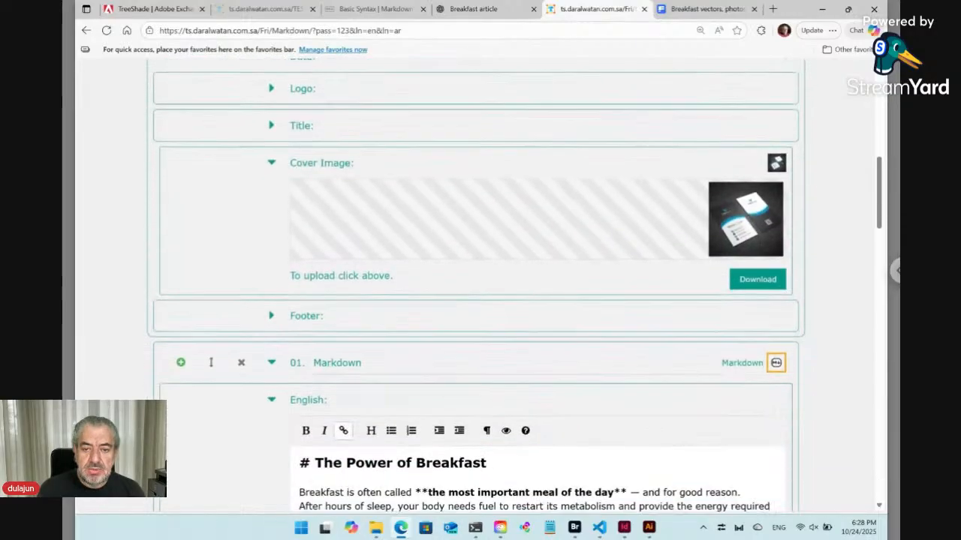
{"action": "scroll", "coordinate": [680, 285], "scroll_direction": "up", "scroll_amount": 1}
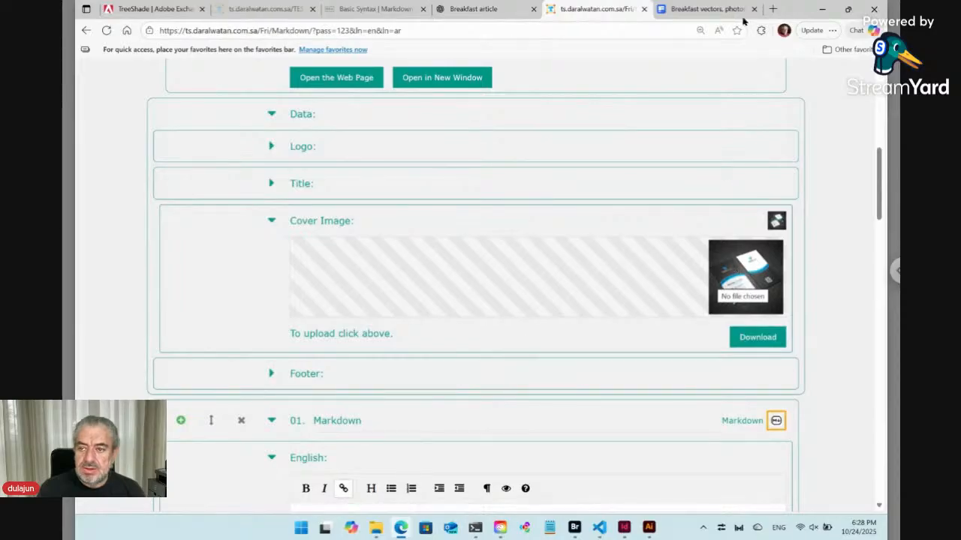
Step: Switch to Freepik, rerun the breakfast image search and limit the results to the Free license
{"action": "left_click", "coordinate": [708, 9]}
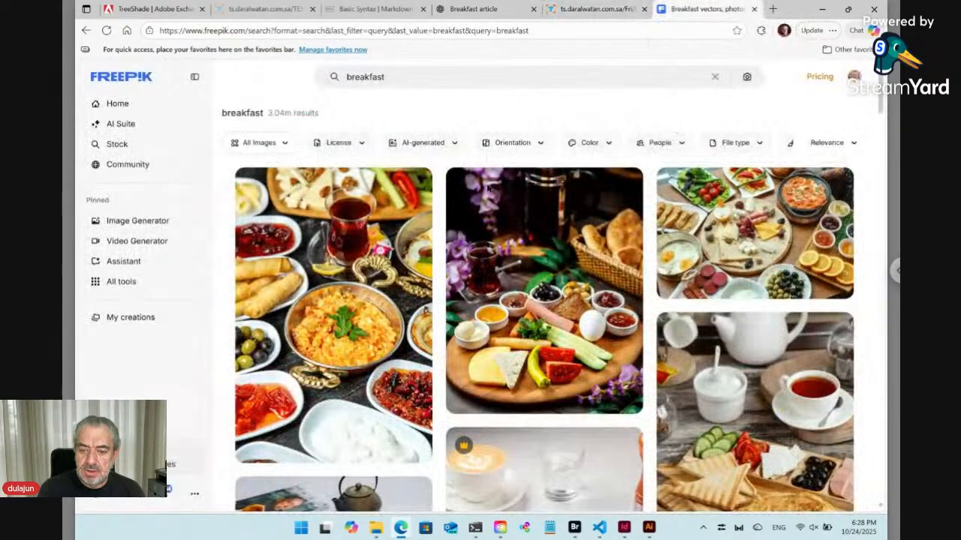
{"action": "left_click", "coordinate": [408, 75]}
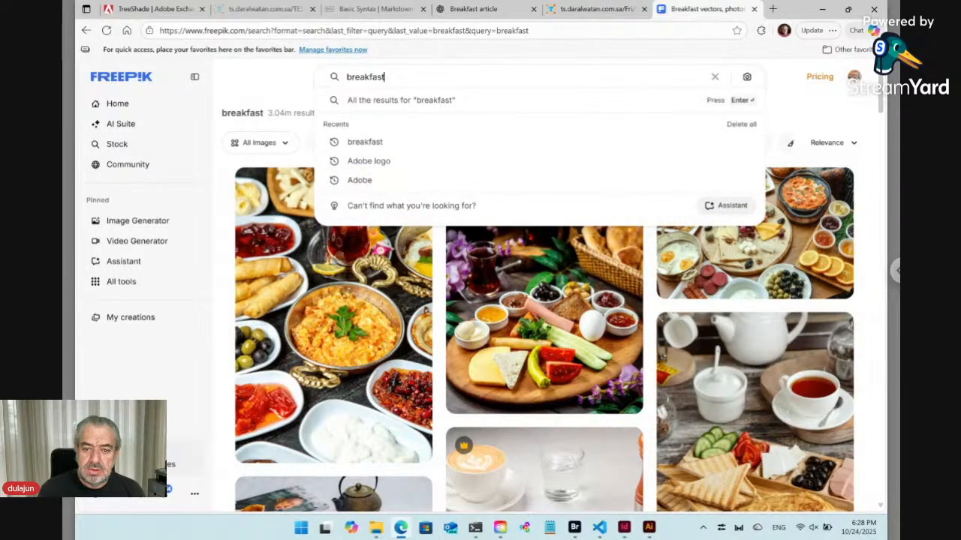
{"action": "key", "text": "Return"}
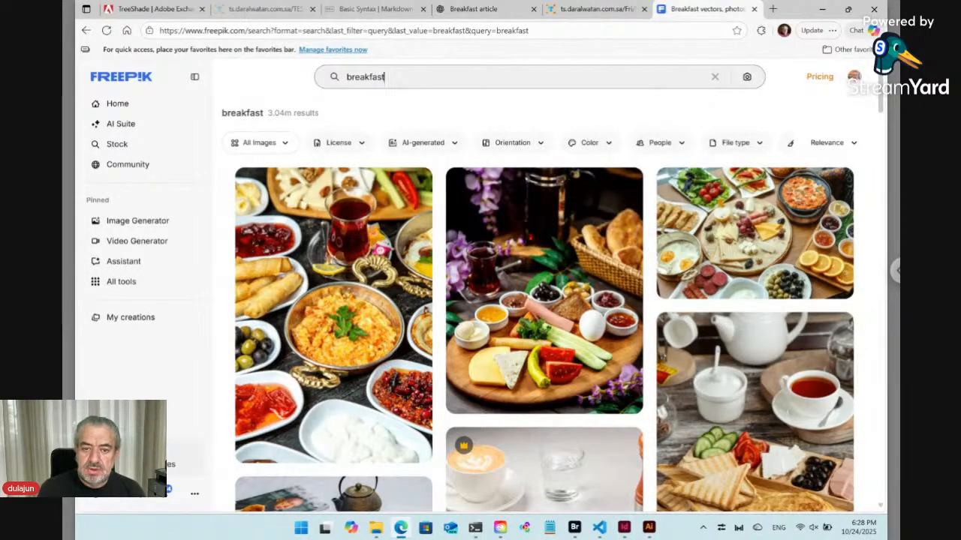
{"action": "left_click", "coordinate": [339, 143]}
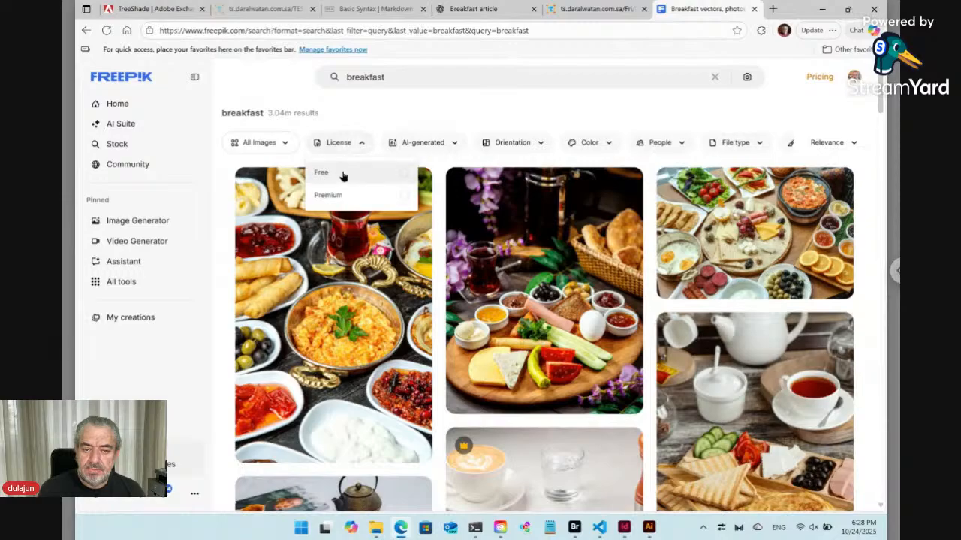
{"action": "left_click", "coordinate": [342, 174]}
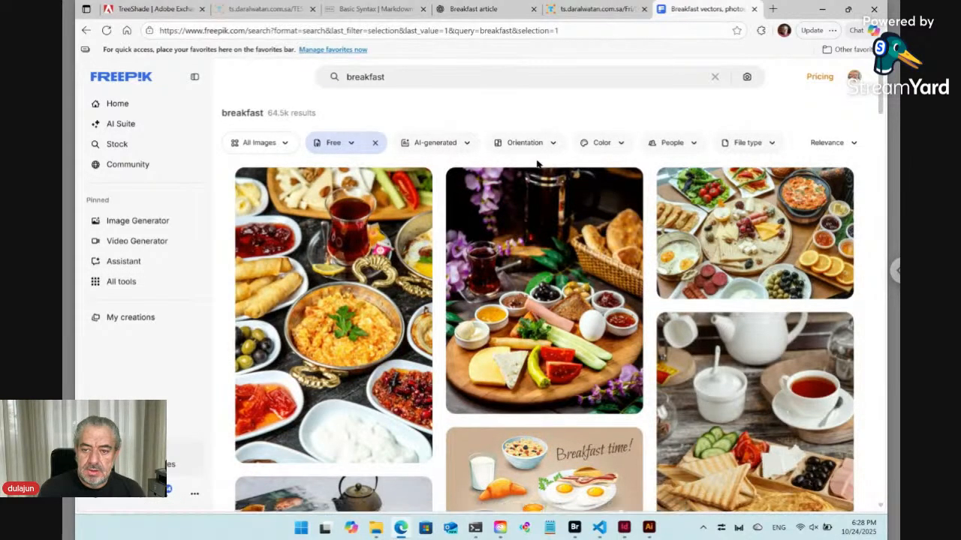
Step: Narrow the free breakfast image results to only AI-generated pictures
{"action": "left_click", "coordinate": [769, 146]}
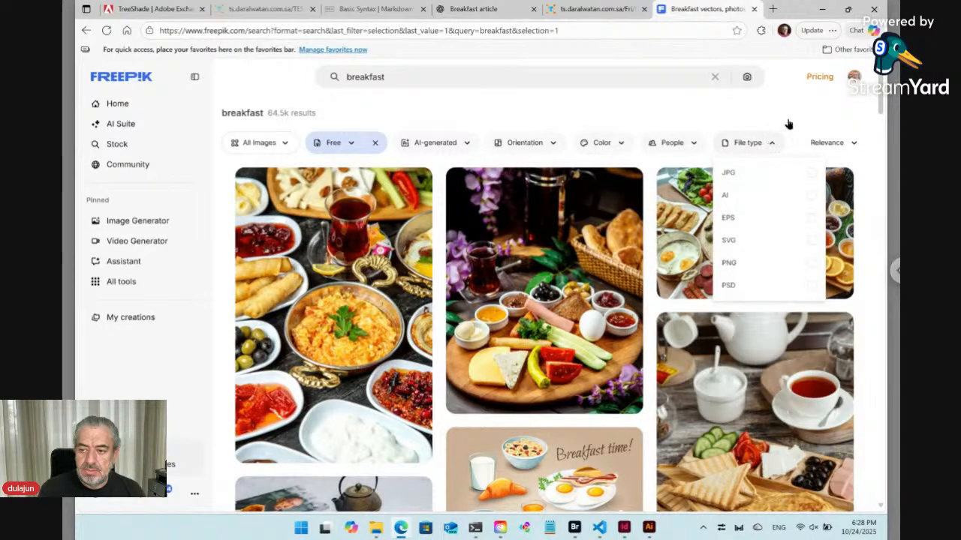
{"action": "left_click", "coordinate": [788, 118]}
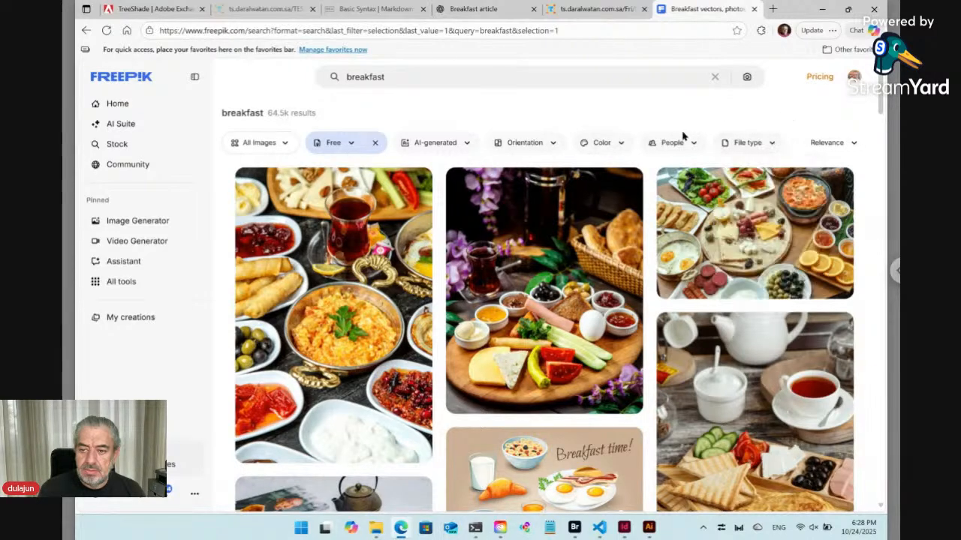
{"action": "left_click", "coordinate": [449, 148]}
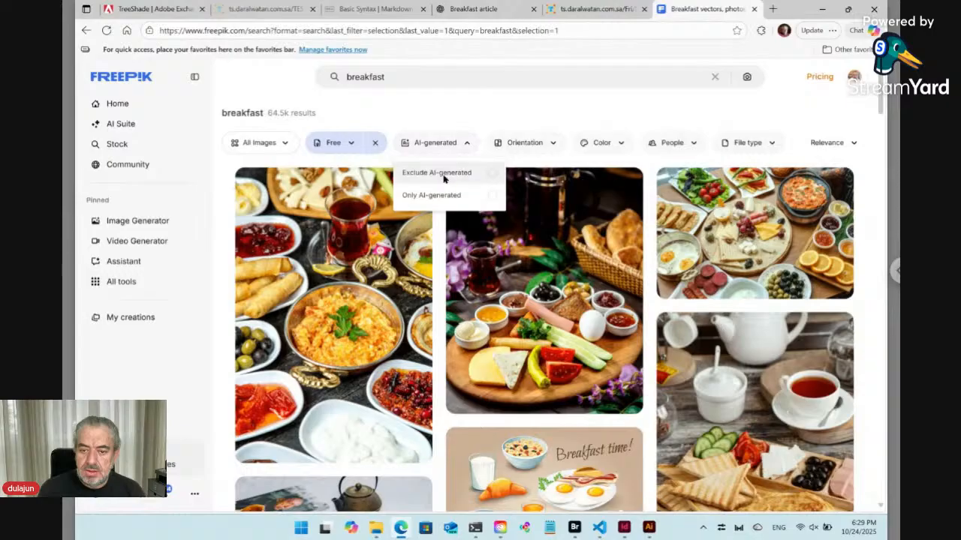
{"action": "left_click", "coordinate": [441, 198]}
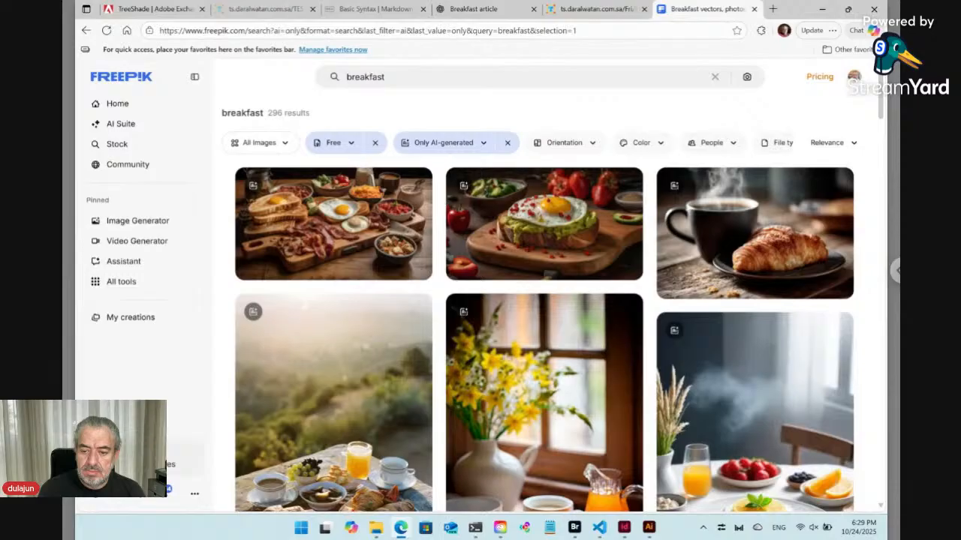
Step: Download the grilled bacon, tomato and sandwich meal image and add the file to the form's Cover Image field
{"action": "mouse_move", "coordinate": [360, 213]}
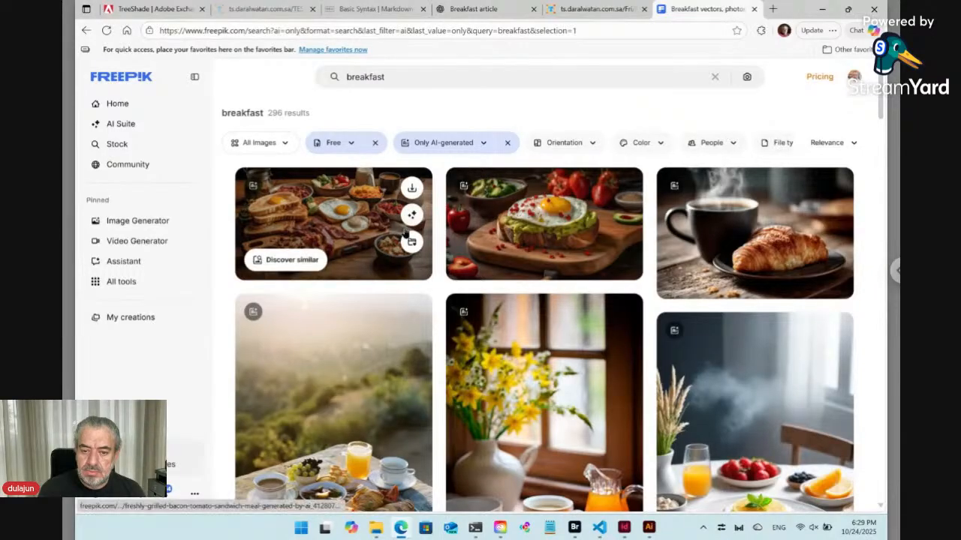
{"action": "left_click", "coordinate": [411, 190]}
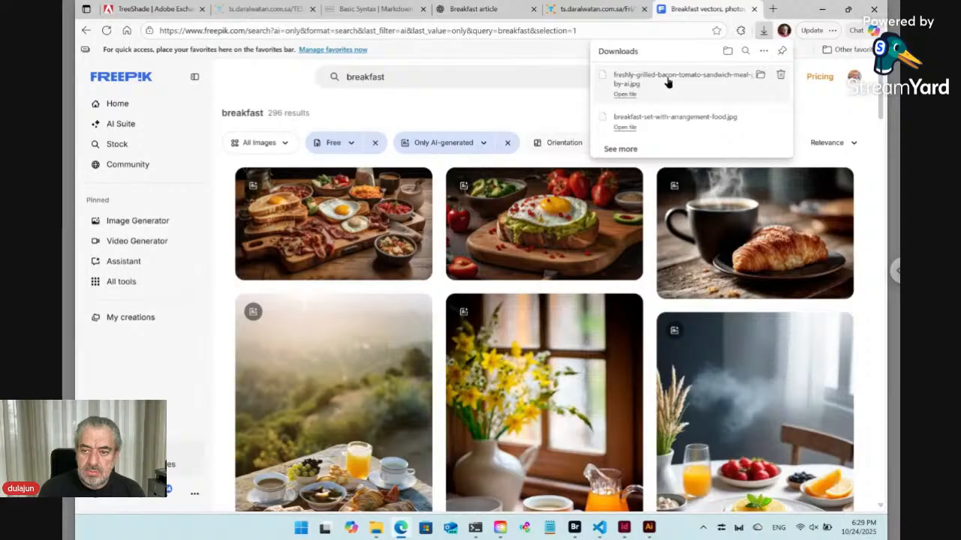
{"action": "left_click_drag", "start_coordinate": [655, 77], "coordinate": [611, 268]}
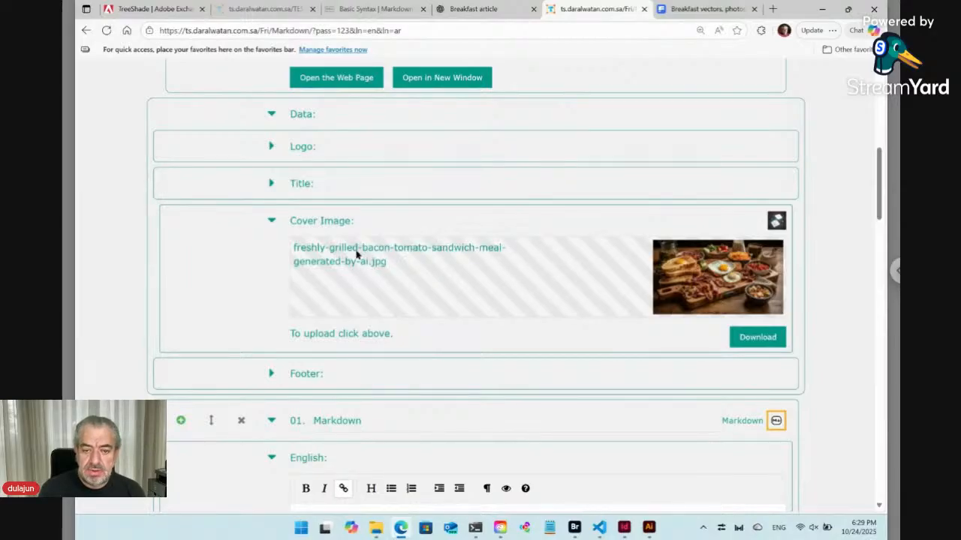
Step: Look over the English and Arabic upload fields under Logo, and collapse the Data section
{"action": "left_click", "coordinate": [271, 147]}
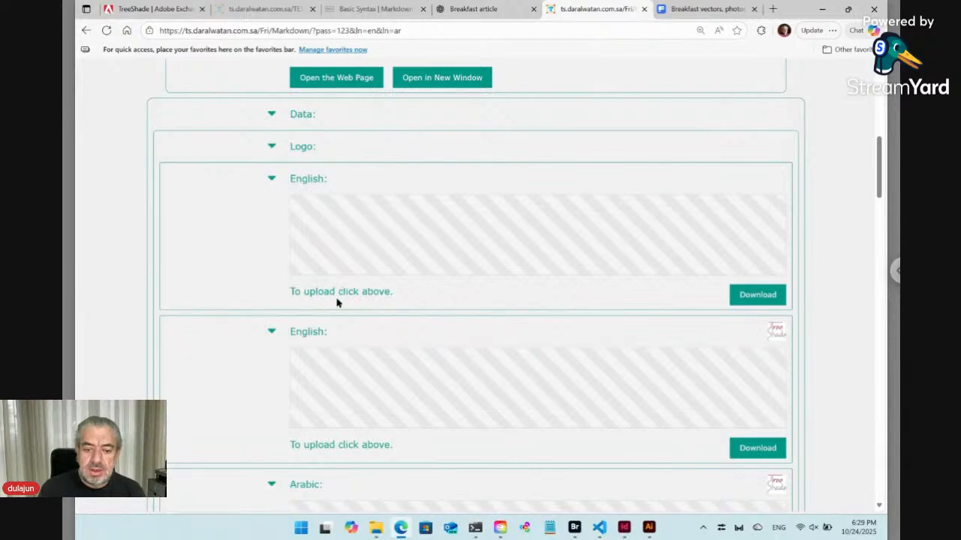
{"action": "scroll", "coordinate": [347, 358], "scroll_direction": "down", "scroll_amount": 2}
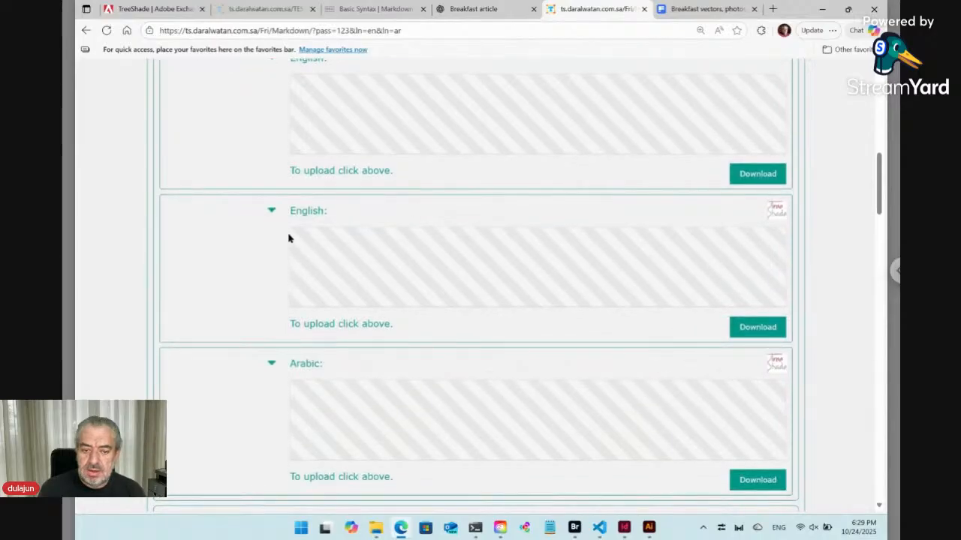
{"action": "scroll", "coordinate": [285, 229], "scroll_direction": "up", "scroll_amount": 1}
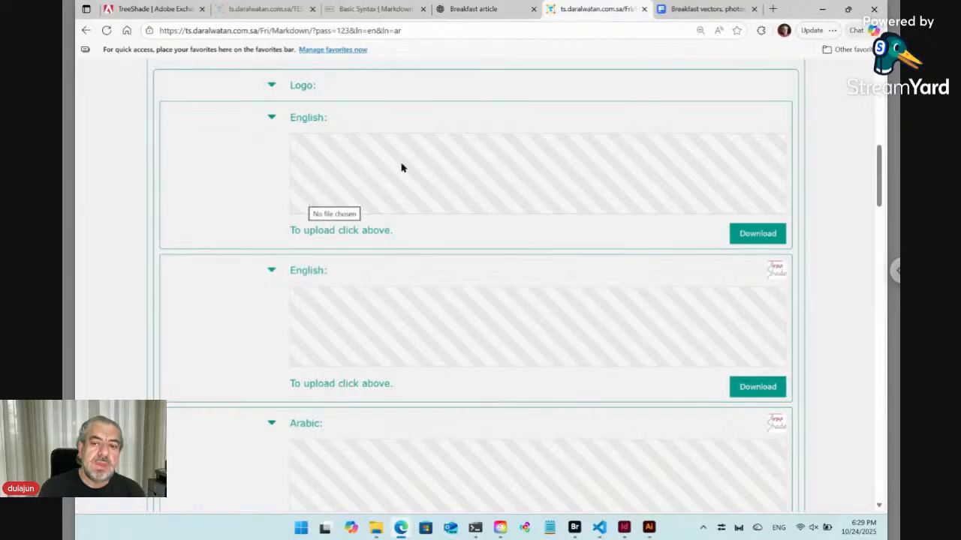
{"action": "scroll", "coordinate": [365, 193], "scroll_direction": "up", "scroll_amount": 2}
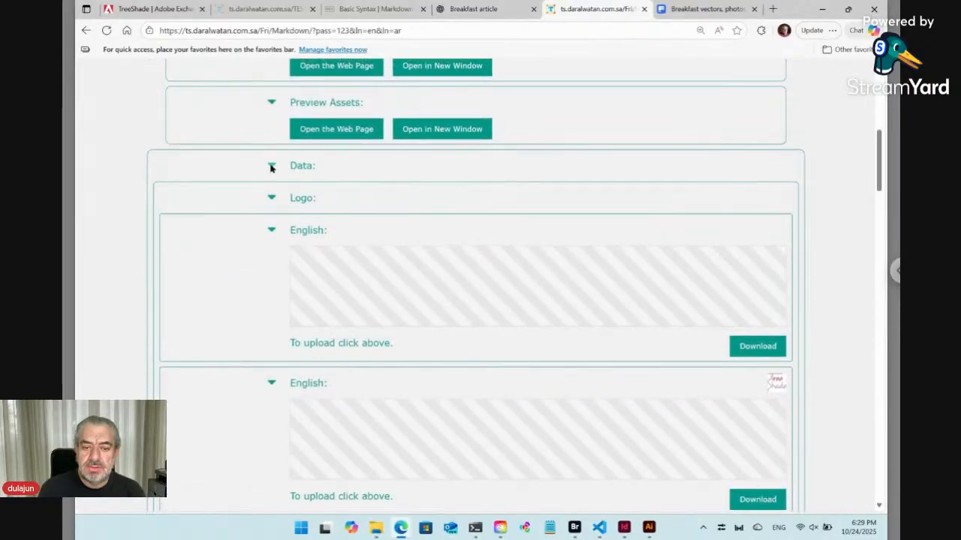
{"action": "left_click", "coordinate": [271, 167]}
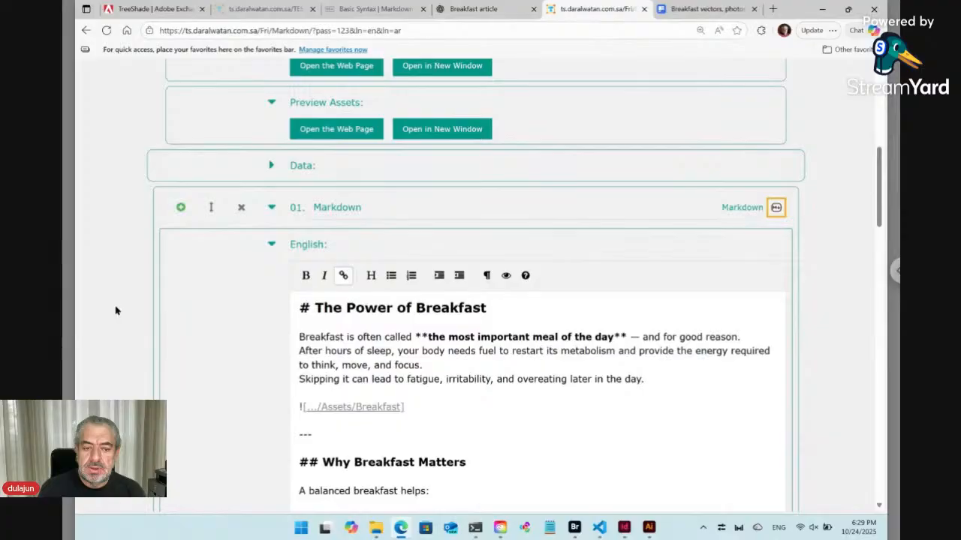
Step: Submit the edited form with the Update action below the Breakfast figure
{"action": "scroll", "coordinate": [116, 310], "scroll_direction": "down", "scroll_amount": 15}
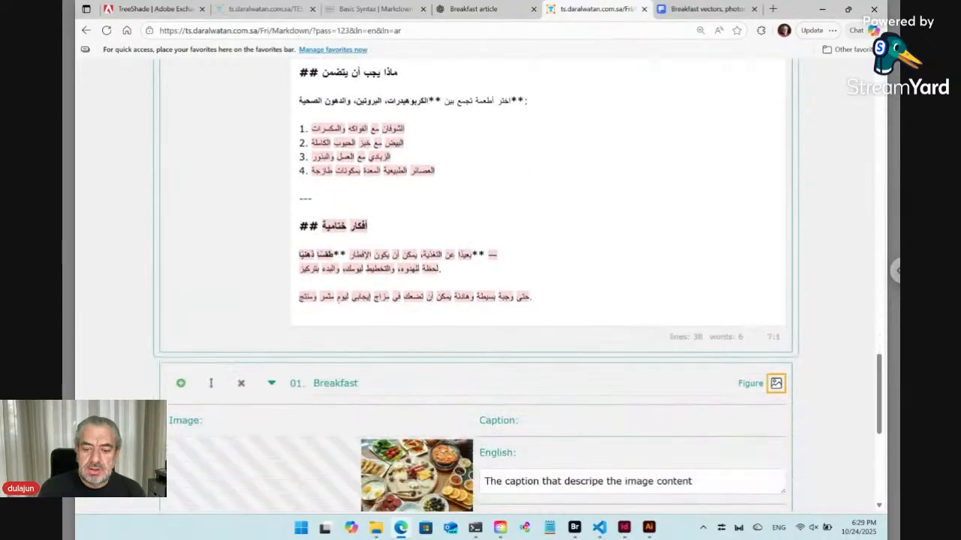
{"action": "scroll", "coordinate": [556, 334], "scroll_direction": "down", "scroll_amount": 5}
{"action": "left_click", "coordinate": [564, 356]}
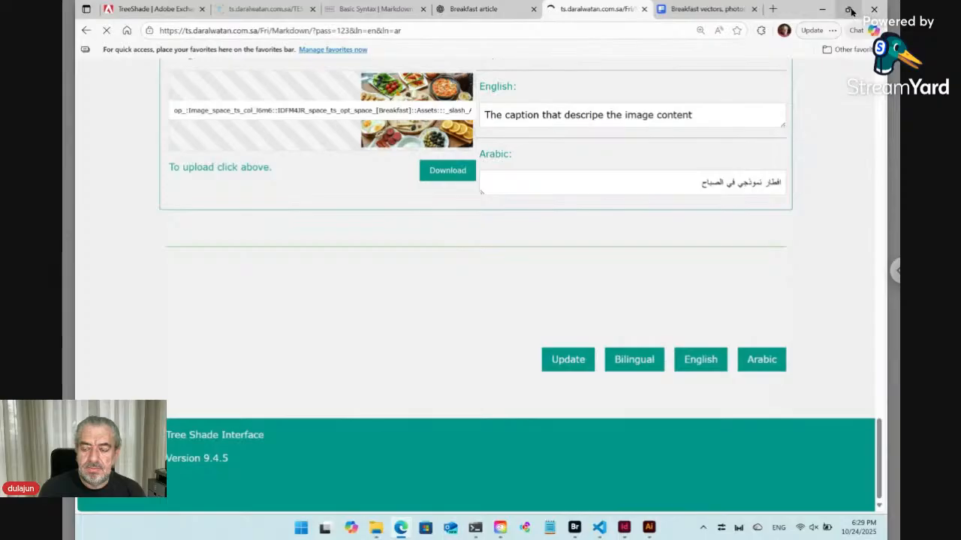
Step: Arrange the browser side by side with InDesign and reload the Auto Design Templates page
{"action": "mouse_move", "coordinate": [851, 11]}
{"action": "left_click", "coordinate": [774, 47]}
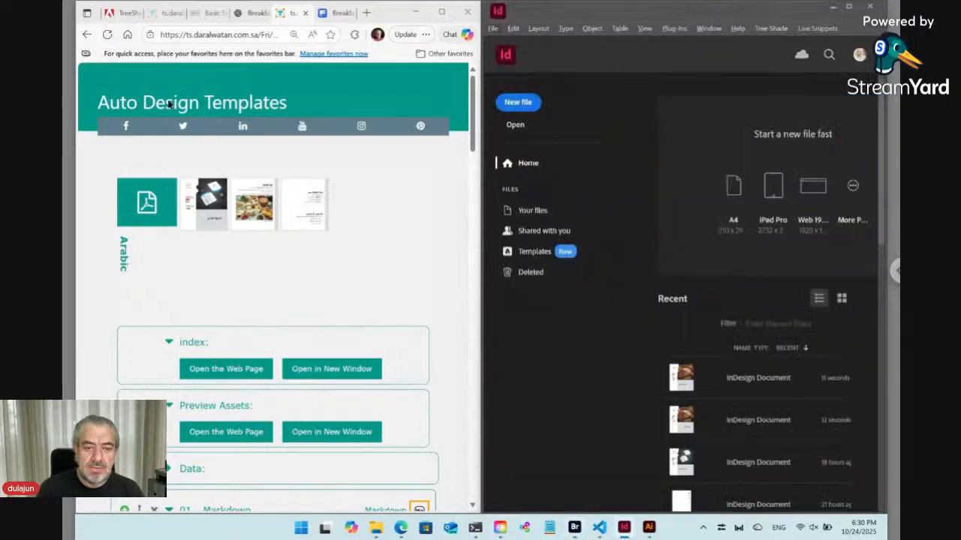
{"action": "left_click", "coordinate": [109, 35]}
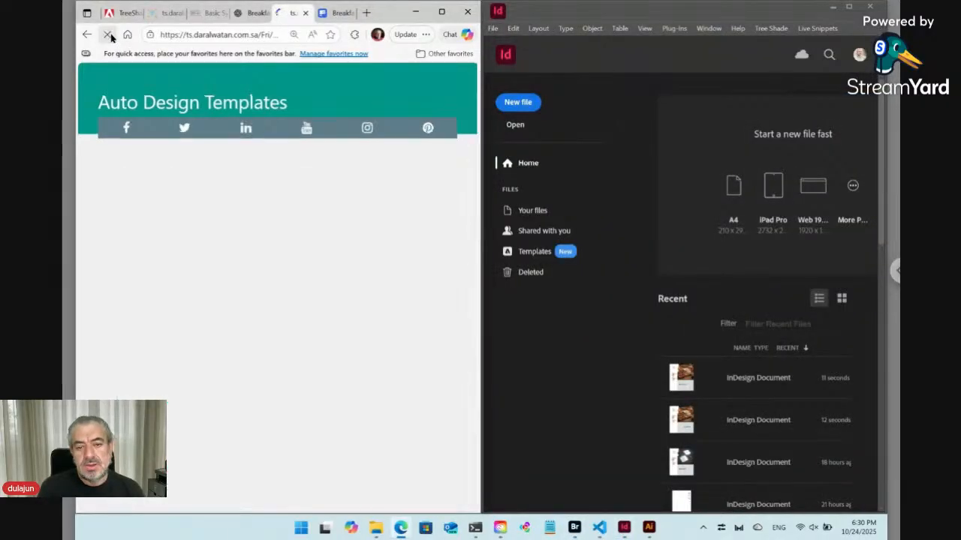